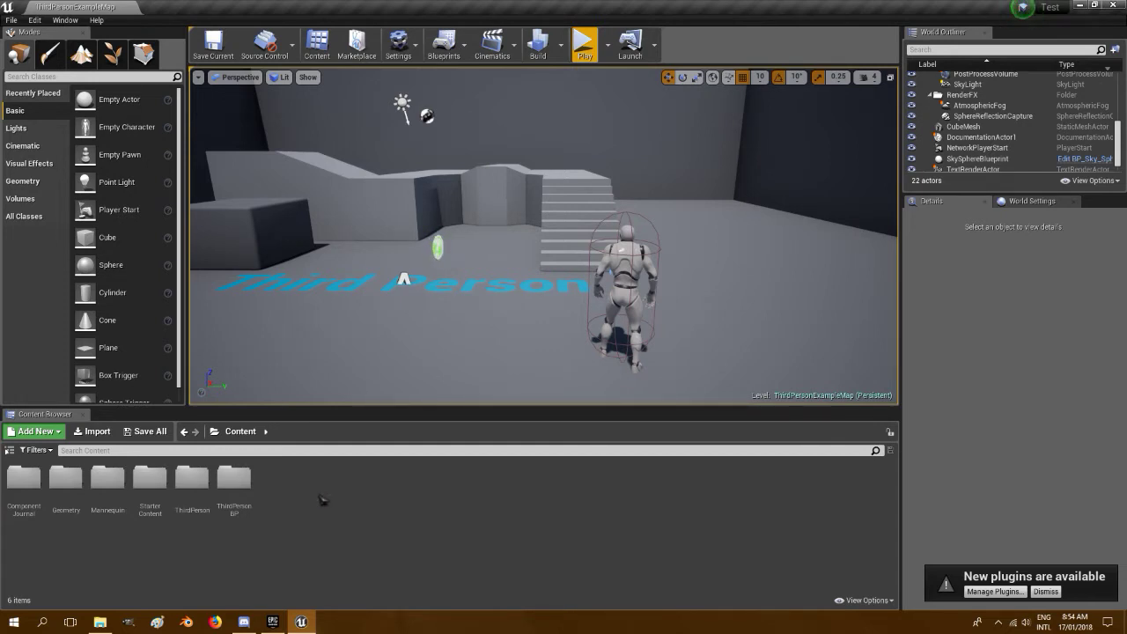
In ThirdPersonBP/Blueprints, create a Player Controller Blueprint class named BP_PC_Test.
double_click(231, 488)
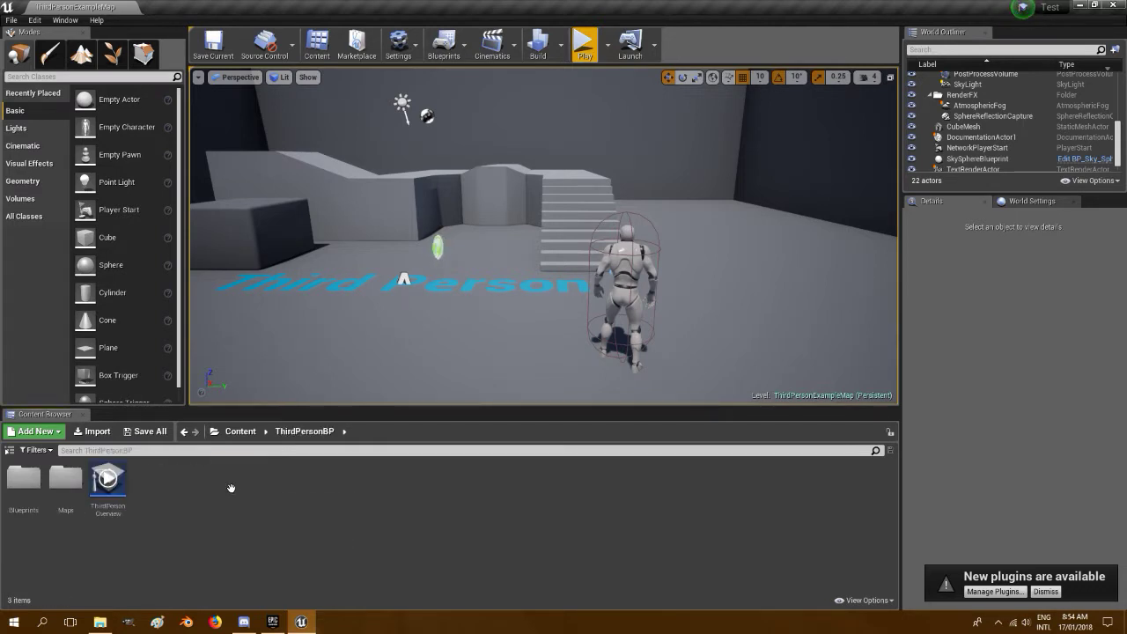
double_click(24, 480)
right_click(113, 495)
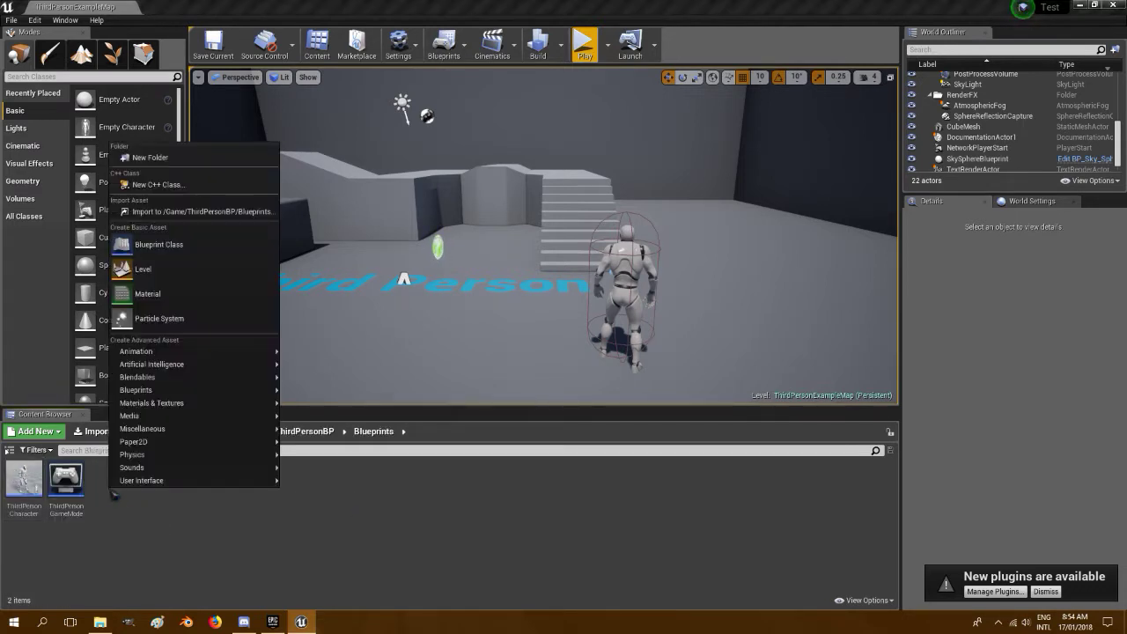
left_click(148, 246)
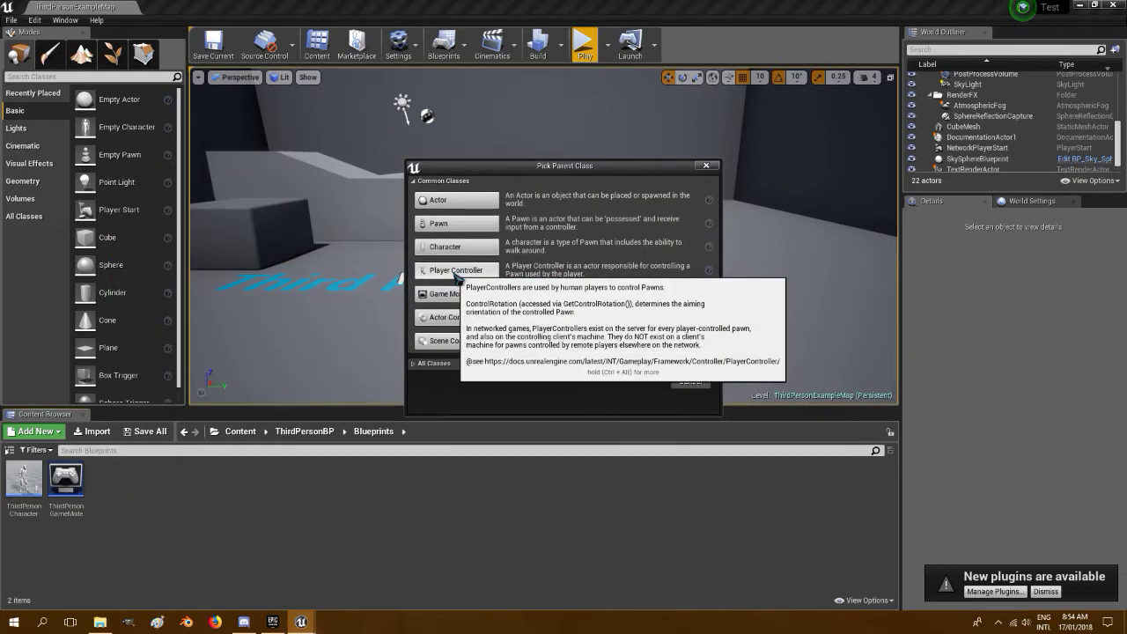
left_click(457, 271)
type("C_Test")
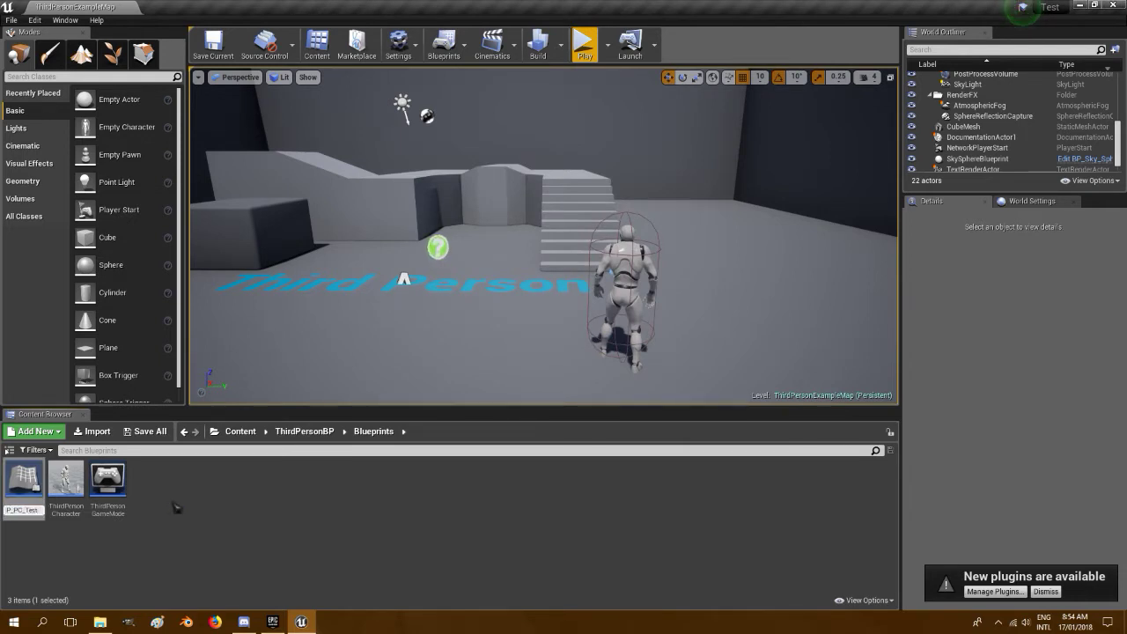
key("Return")
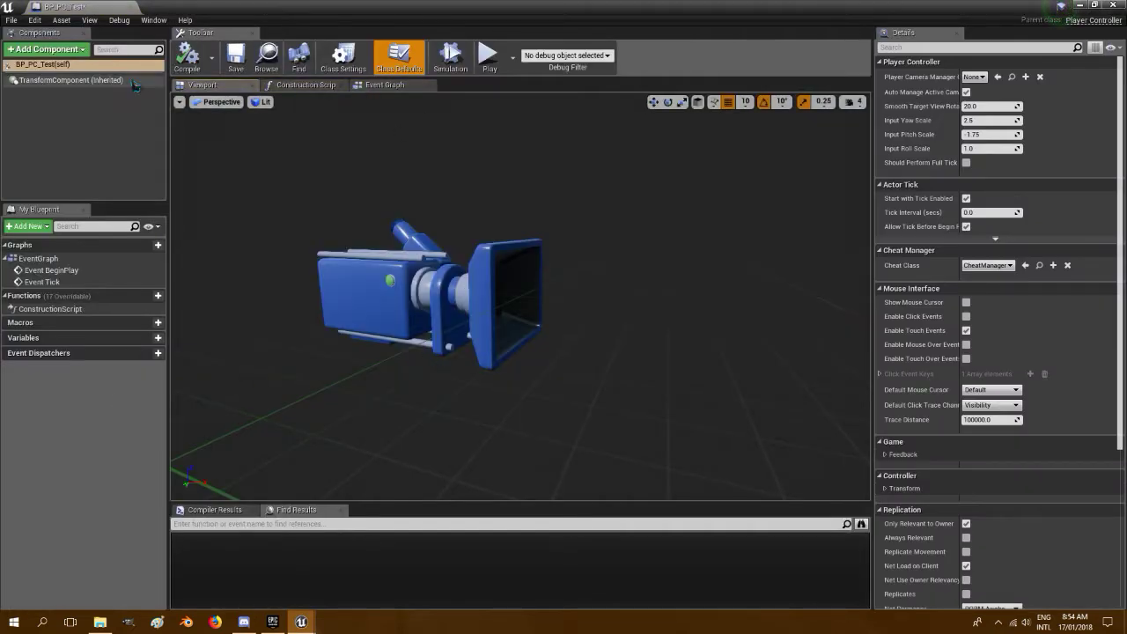
Add a C_Journal component to BP_PC_Test.
left_click(46, 49)
scroll(77, 168, "down", 3)
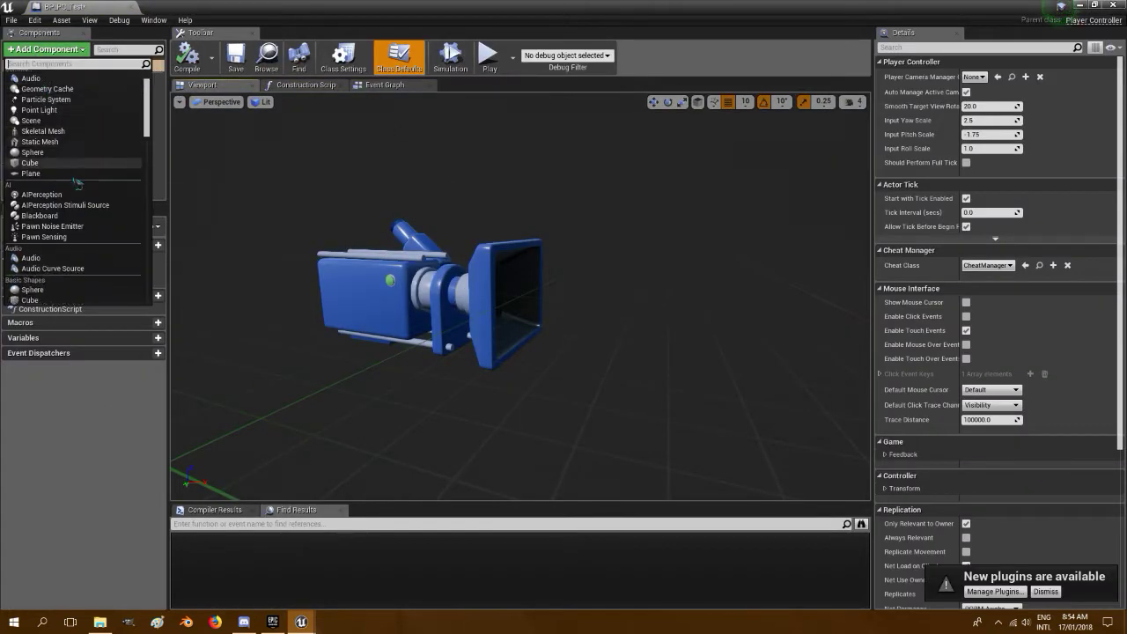
scroll(77, 173, "down", 2)
left_click(44, 199)
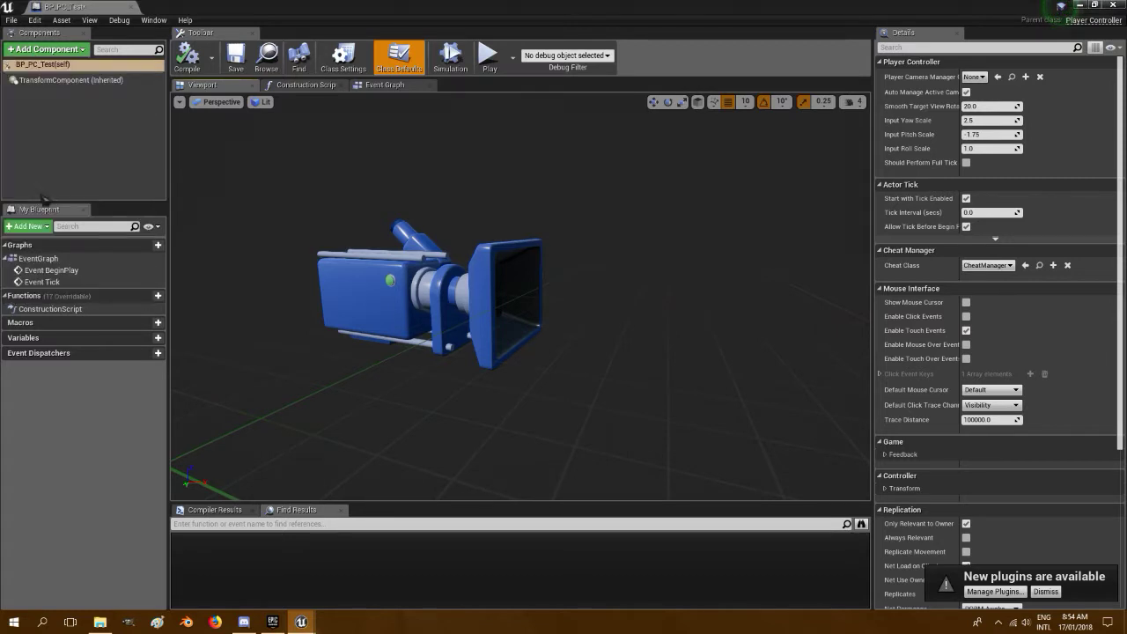
Implement the BPInt_CompJ_Controller interface in Class Settings, then compile and save the blueprint.
left_click(343, 57)
left_click(1099, 236)
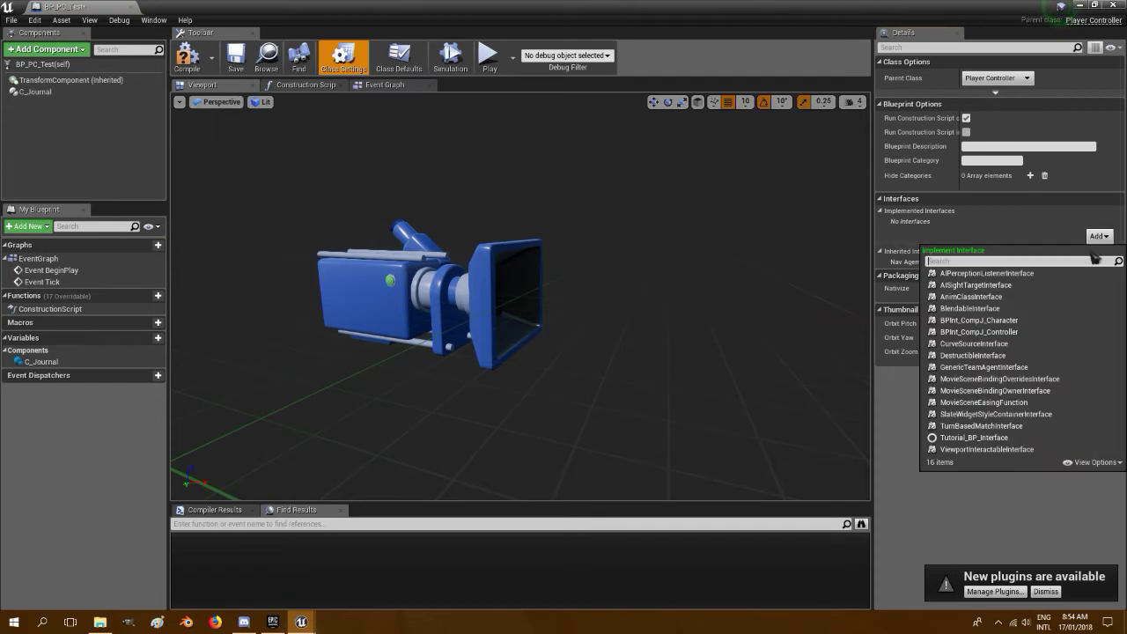
left_click(978, 332)
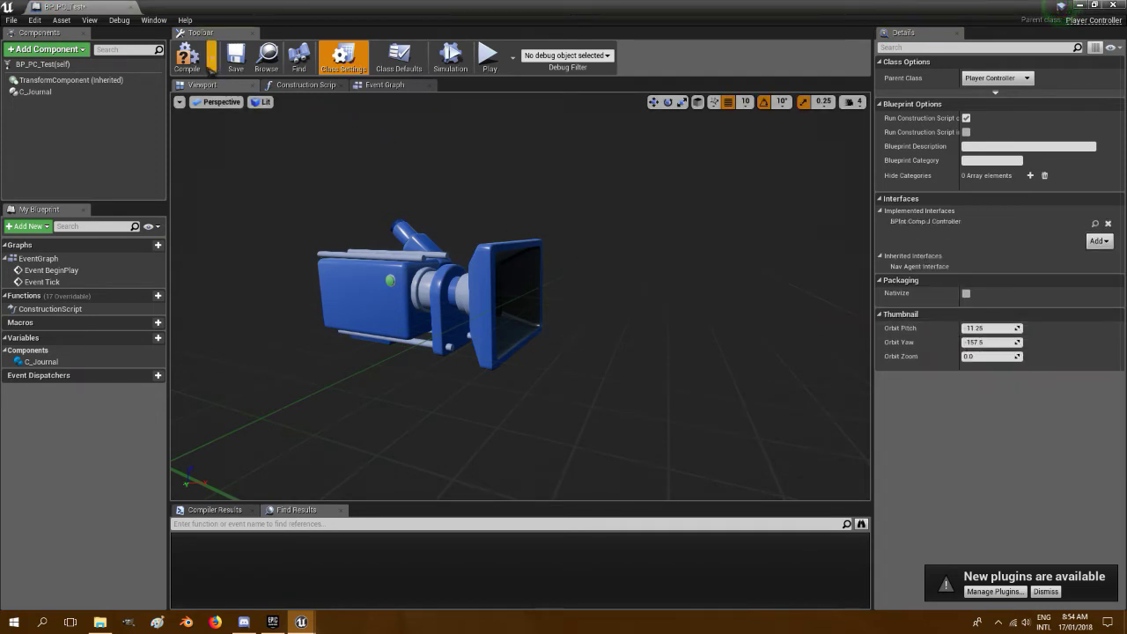
left_click(187, 60)
left_click(235, 57)
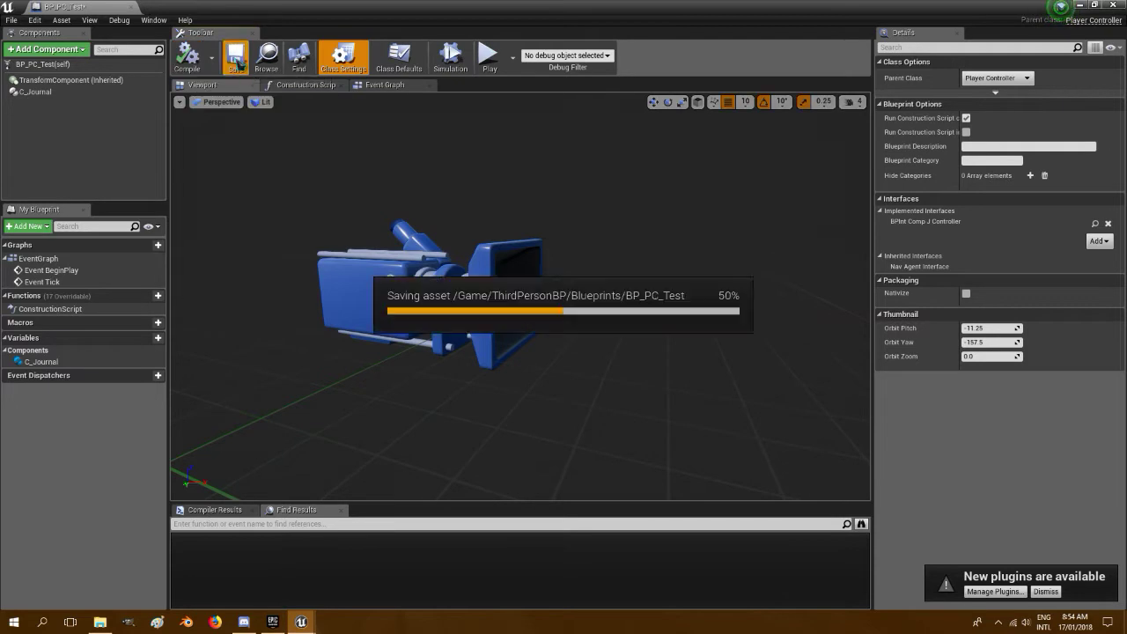
left_click(385, 84)
Delete the default Event BeginPlay and Event Tick nodes from BP_PC_Test's Event Graph.
right_click_drag(602, 224, 717, 277)
left_click_drag(868, 432, 486, 202)
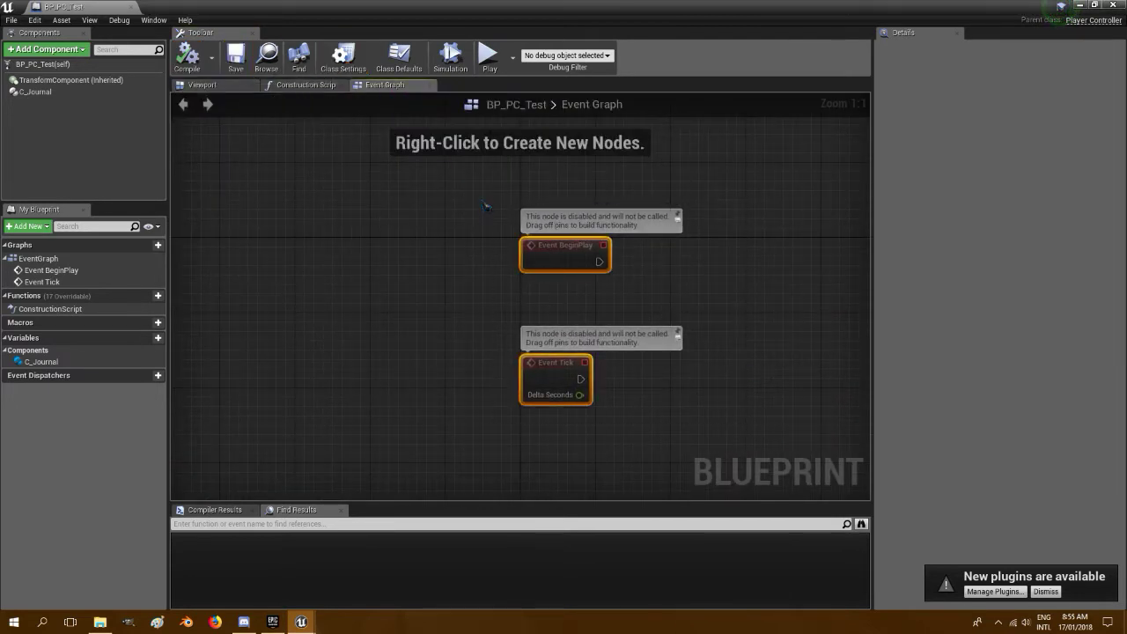
key("Delete")
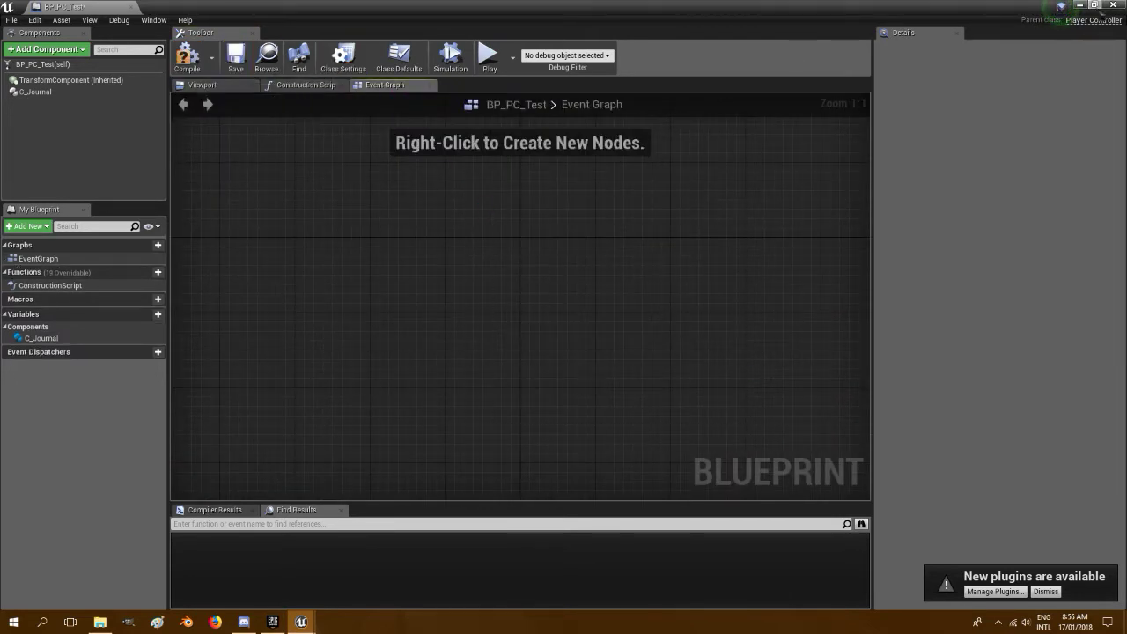
Open ComponentJournal/Blueprints/PC_CompJ and select all its event graph nodes.
key("alt+Tab")
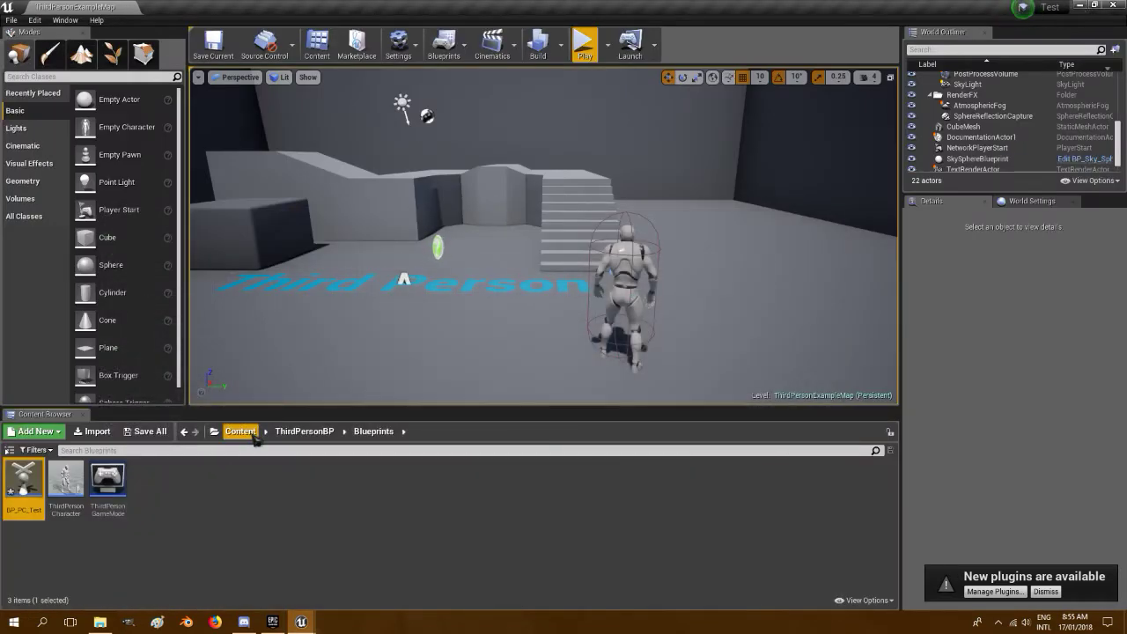
double_click(24, 480)
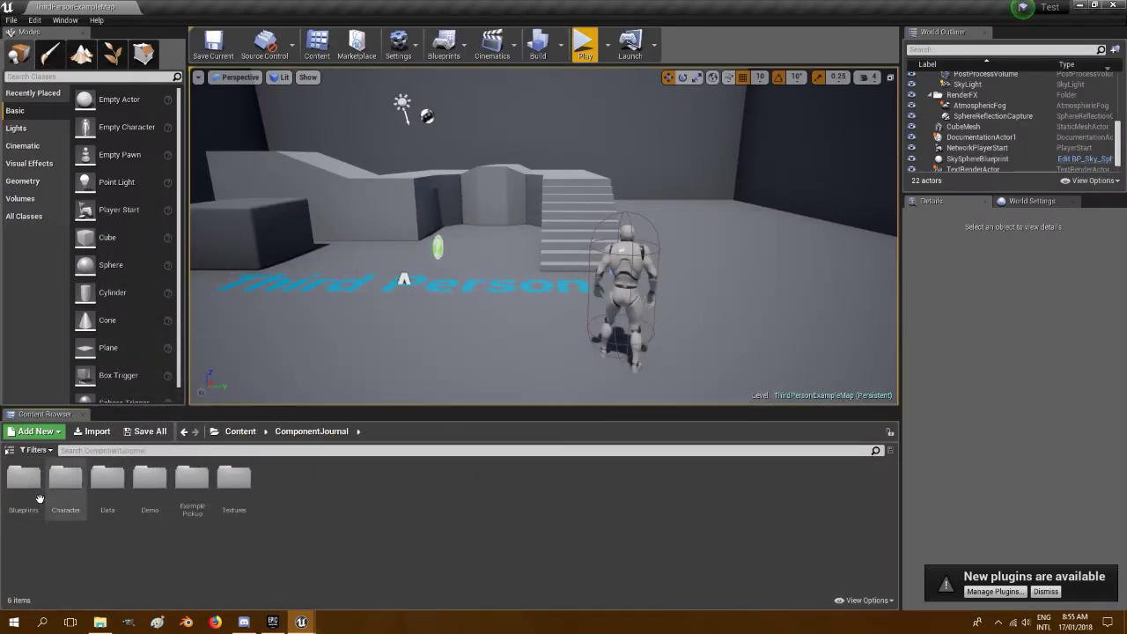
double_click(67, 480)
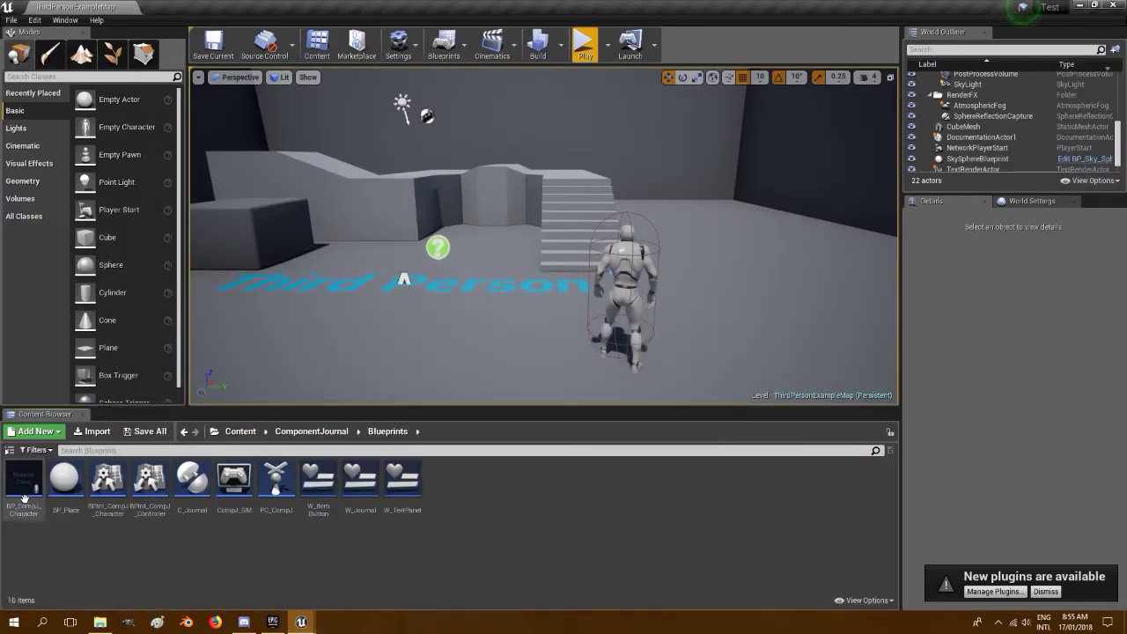
double_click(280, 483)
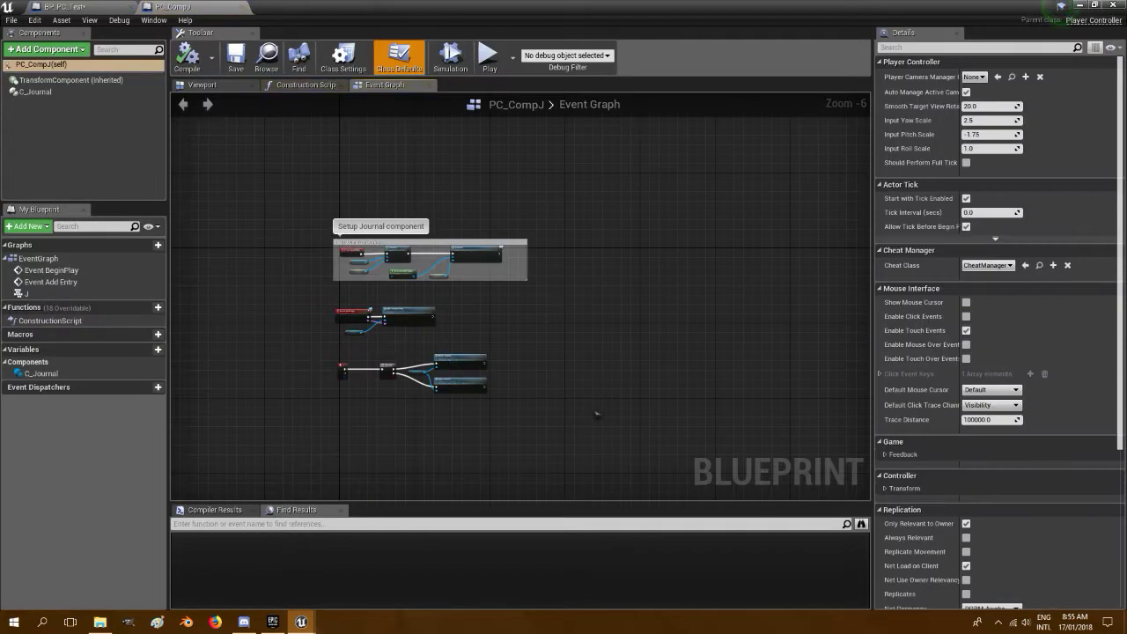
left_click_drag(301, 206, 293, 203)
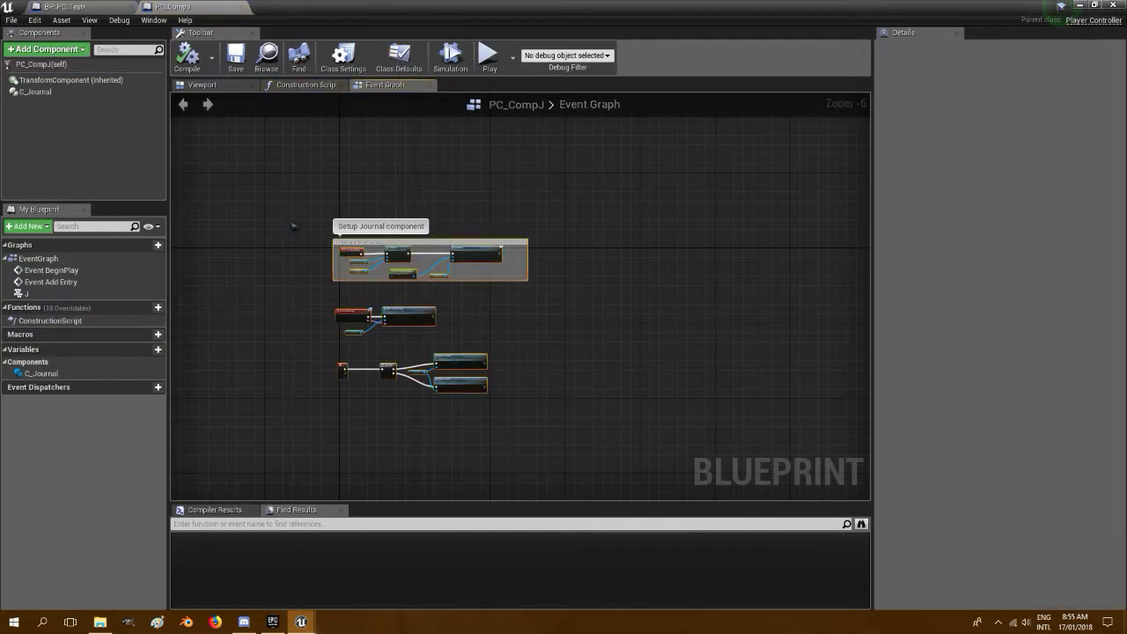
left_click(92, 7)
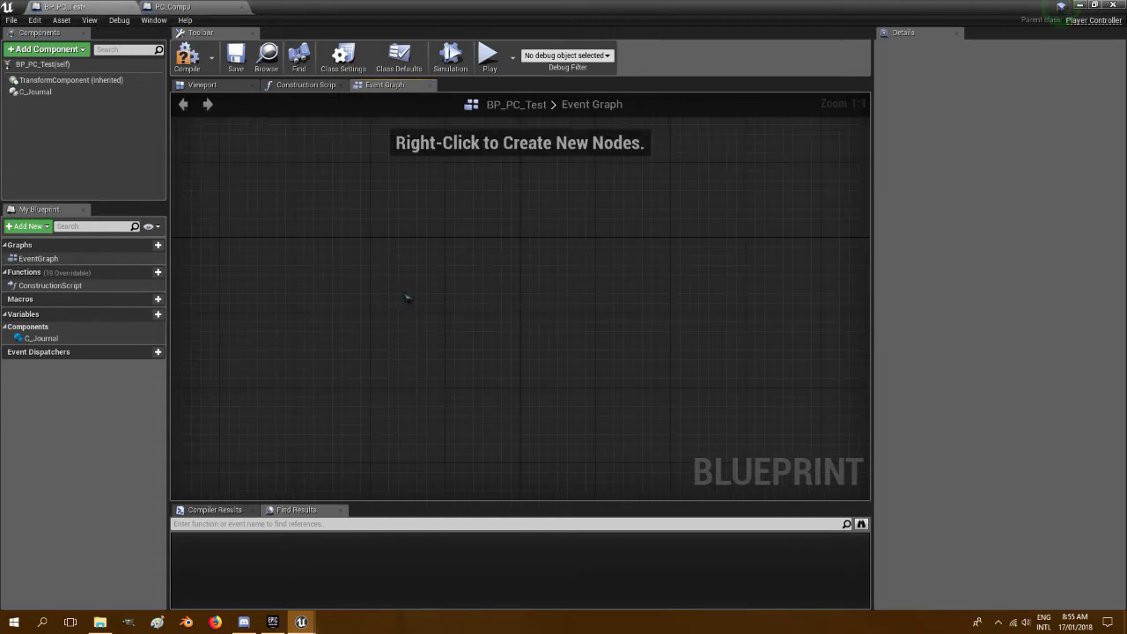
Paste PC_CompJ's journal nodes into BP_PC_Test's Event Graph and save it.
key("ctrl+v")
scroll(411, 298, "down", 4)
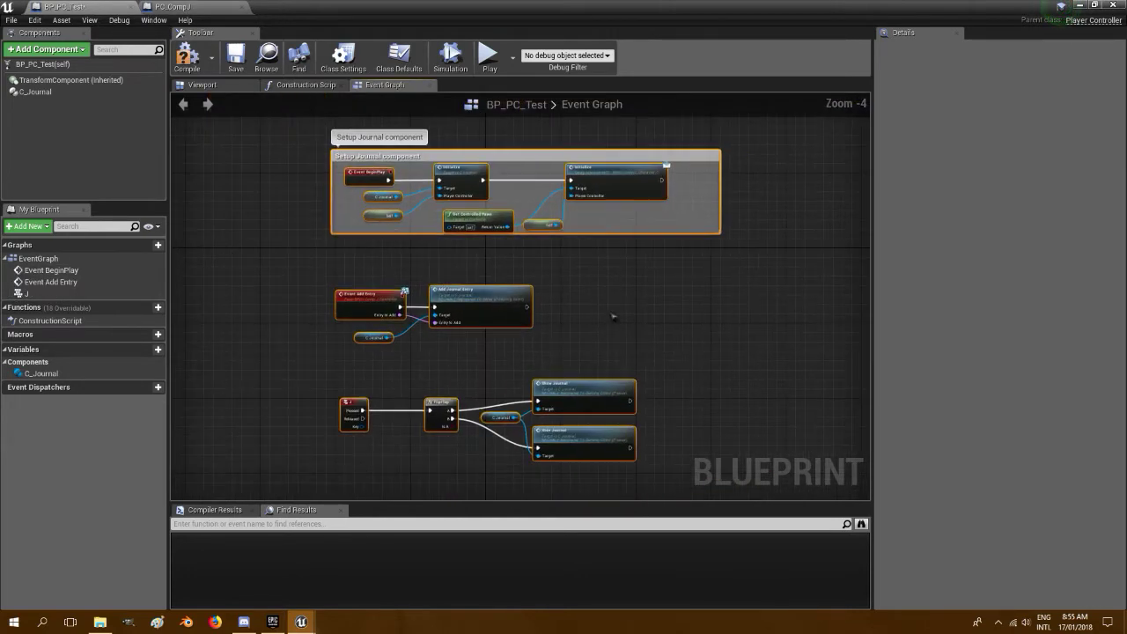
left_click(235, 56)
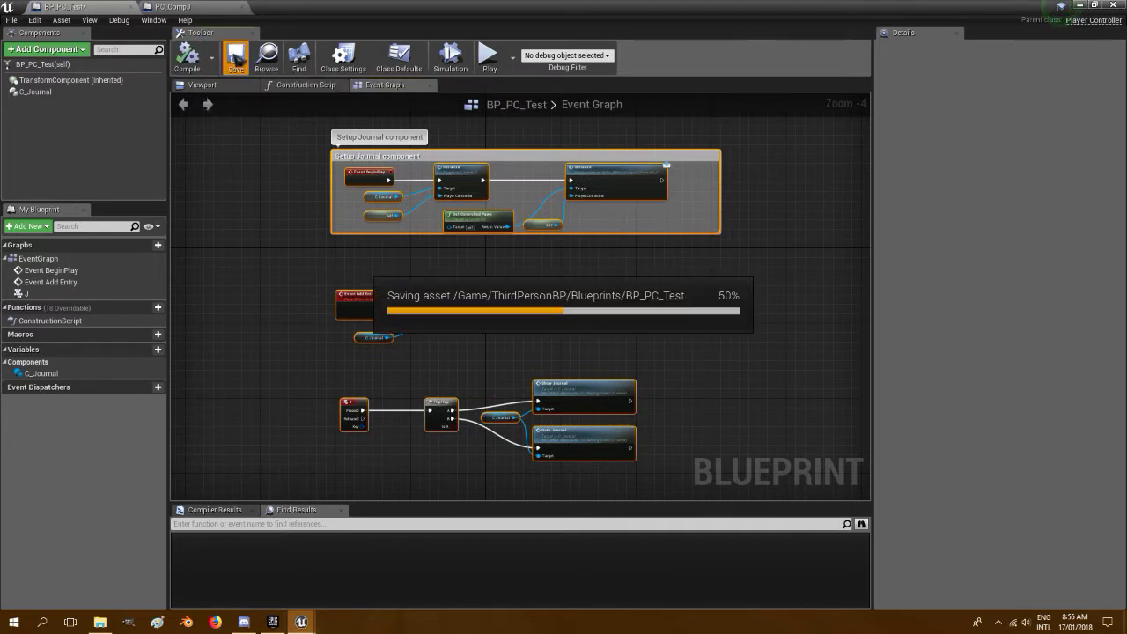
Review the pasted Setup, Show/Hide and Add Entry node groups, frame all, and close the editor.
scroll(494, 257, "up", 1)
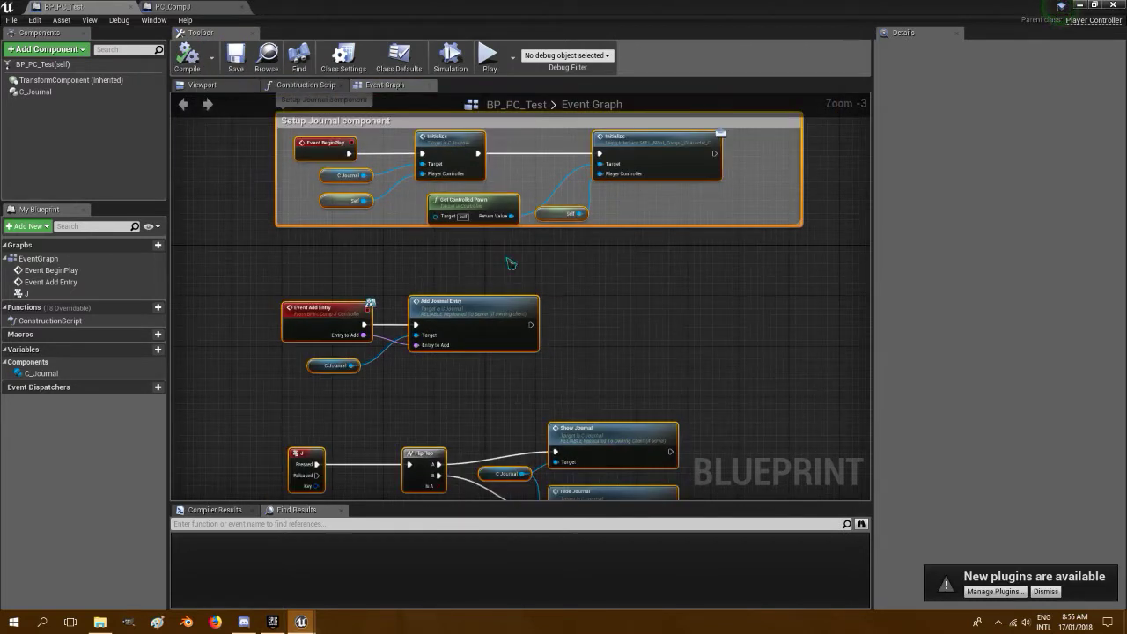
right_click_drag(544, 291, 534, 314)
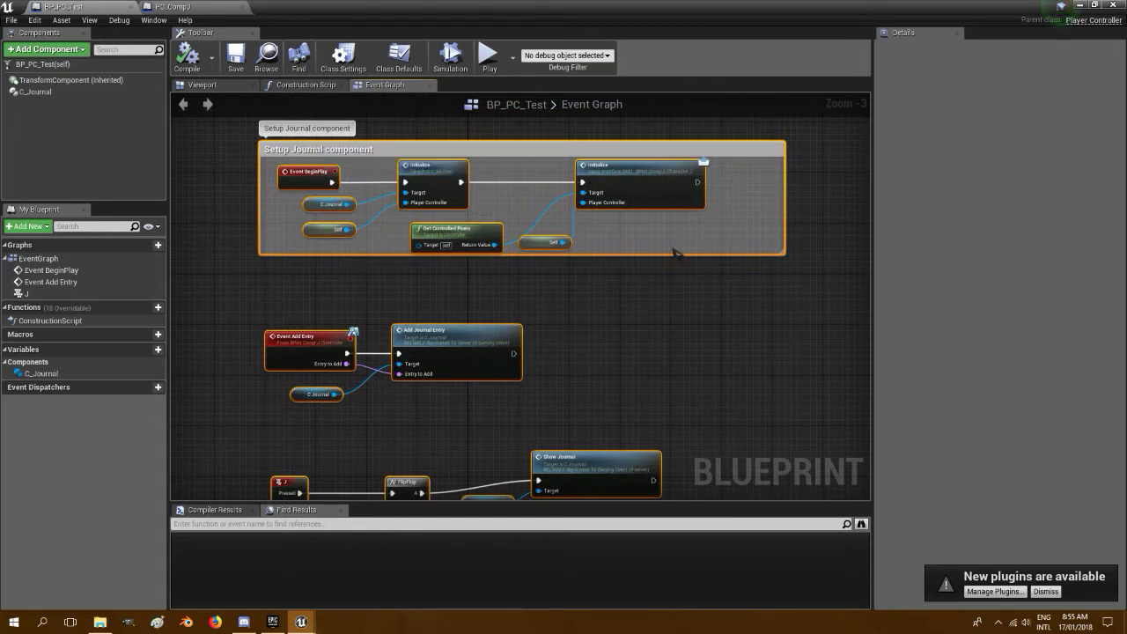
right_click_drag(292, 340, 275, 189)
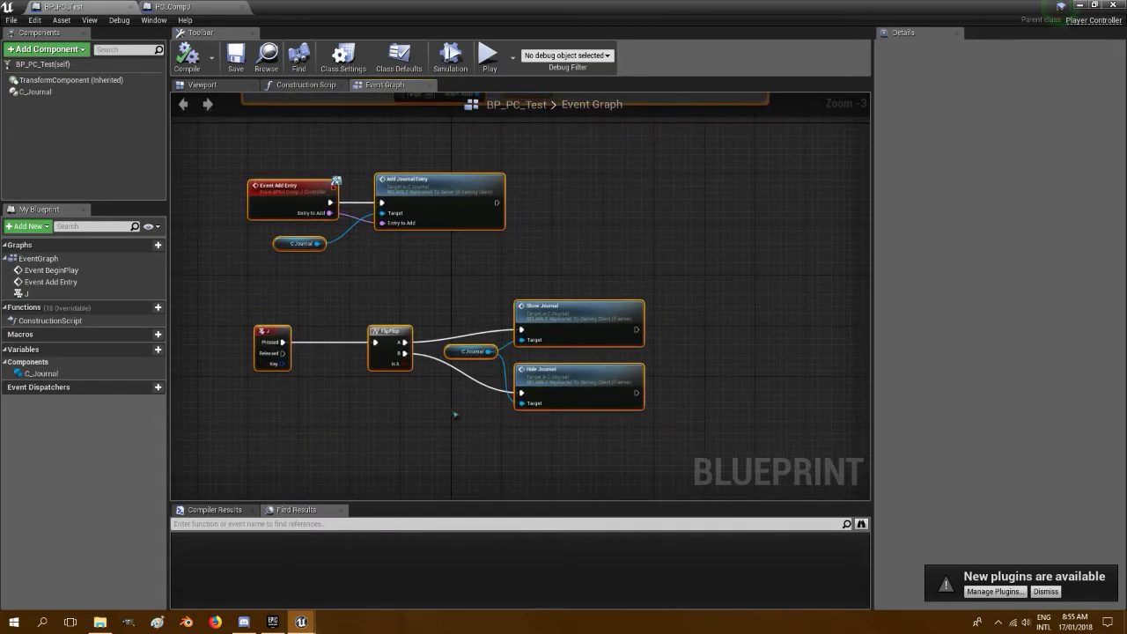
right_click_drag(648, 336, 619, 282)
right_click_drag(456, 373, 448, 244)
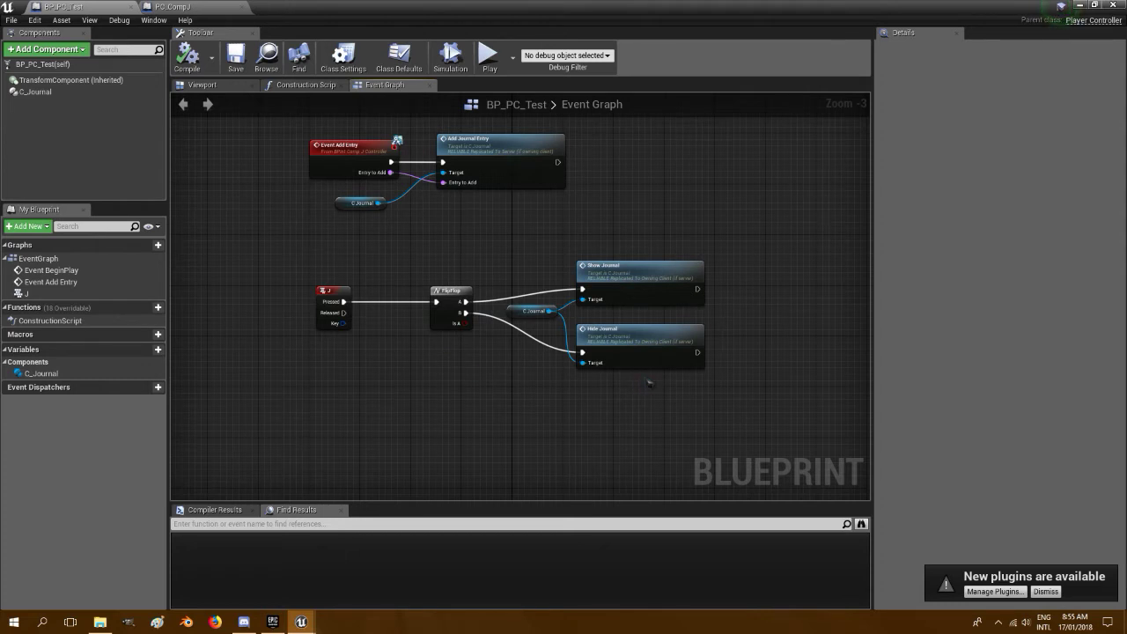
right_click_drag(394, 407, 464, 408)
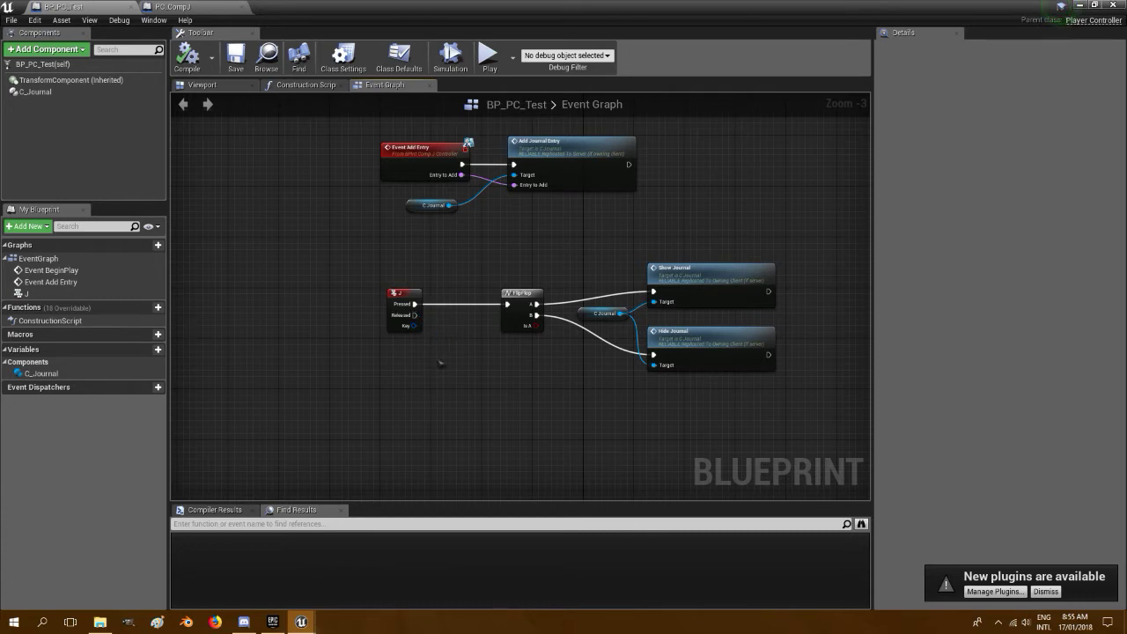
key("Home")
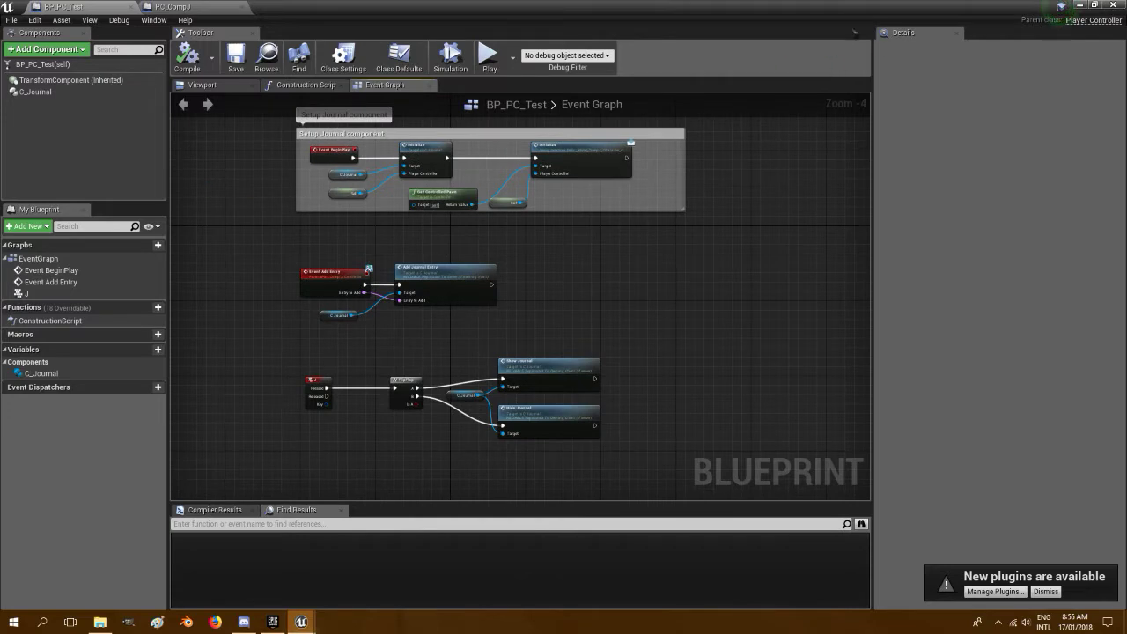
left_click(1111, 5)
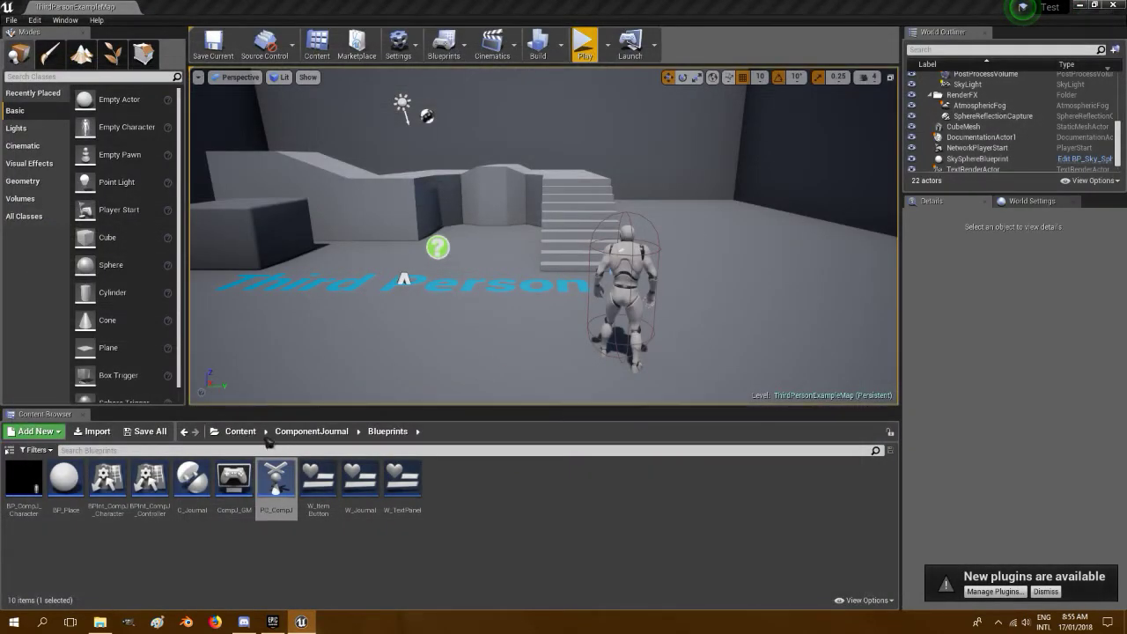
Set ThirdPersonGameMode's Player Controller Class to BP_PC_Test, then compile, save and close it.
left_click(240, 431)
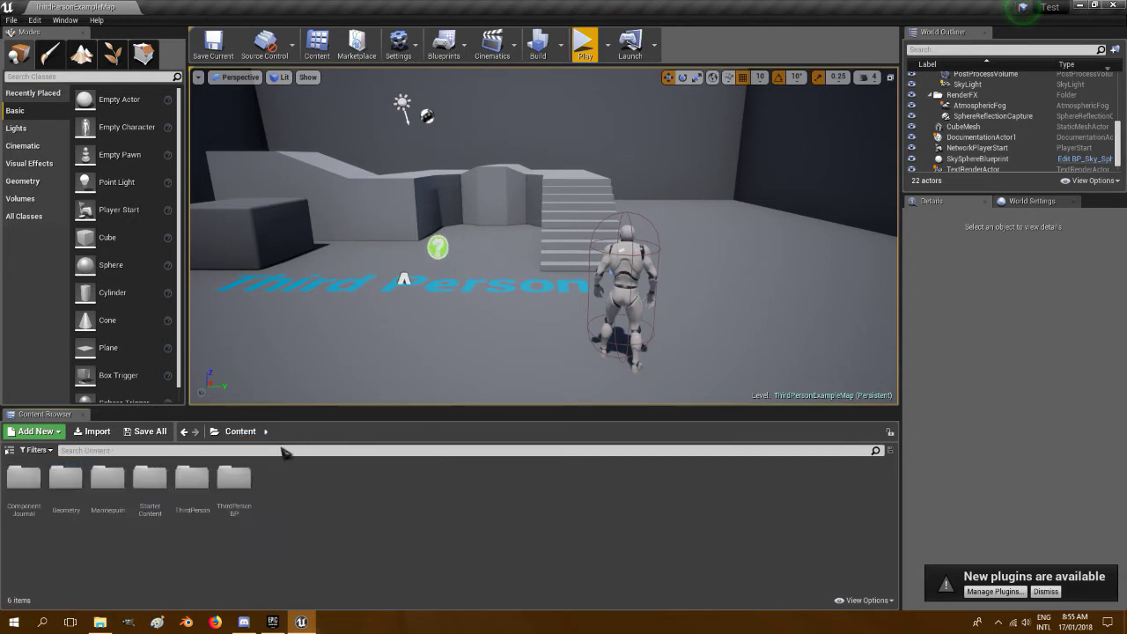
double_click(243, 481)
double_click(24, 478)
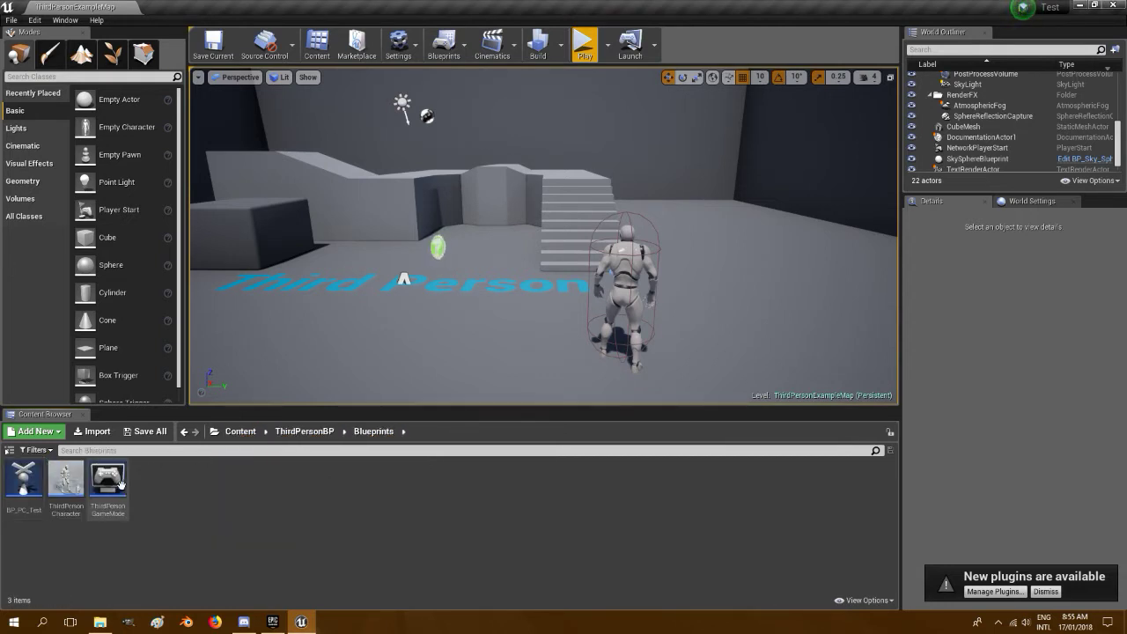
double_click(123, 483)
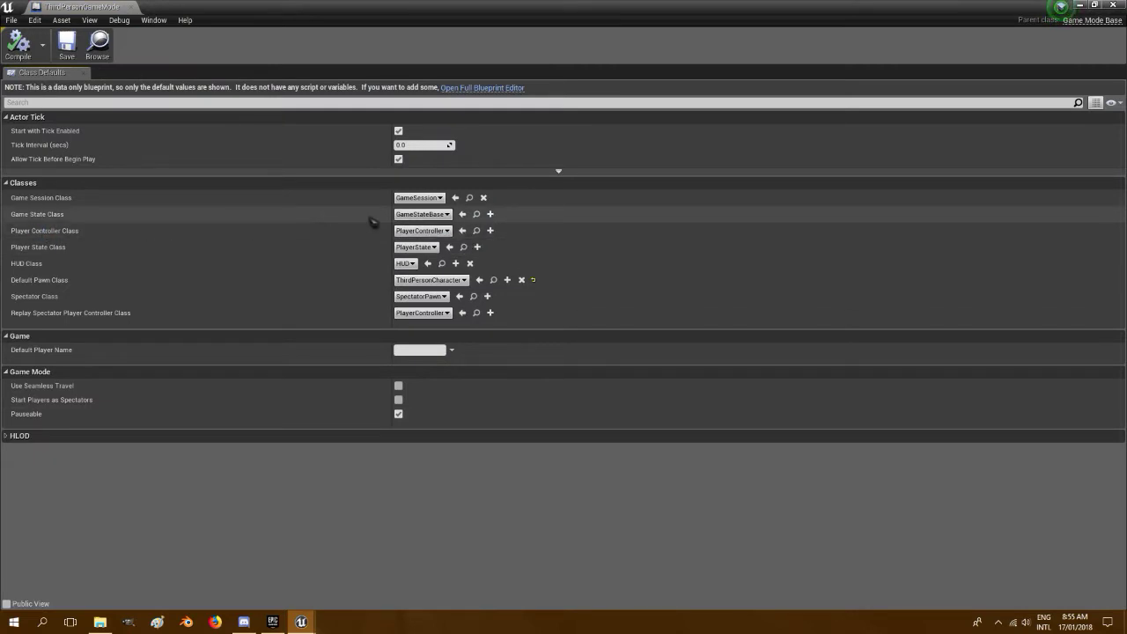
left_click(427, 230)
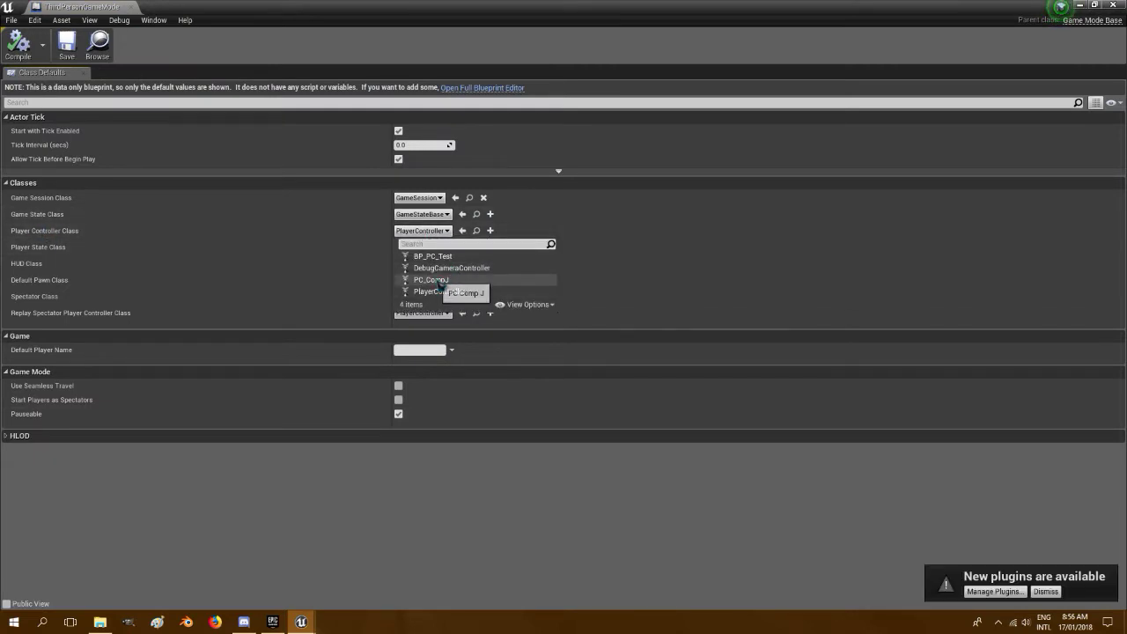
left_click(436, 256)
left_click(17, 42)
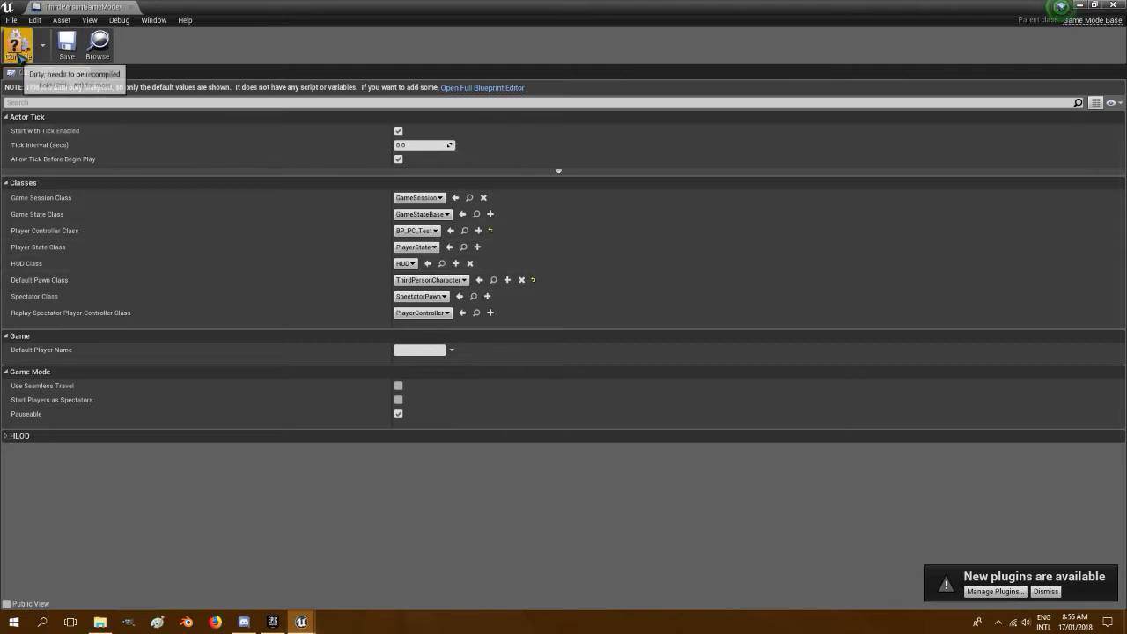
left_click(66, 42)
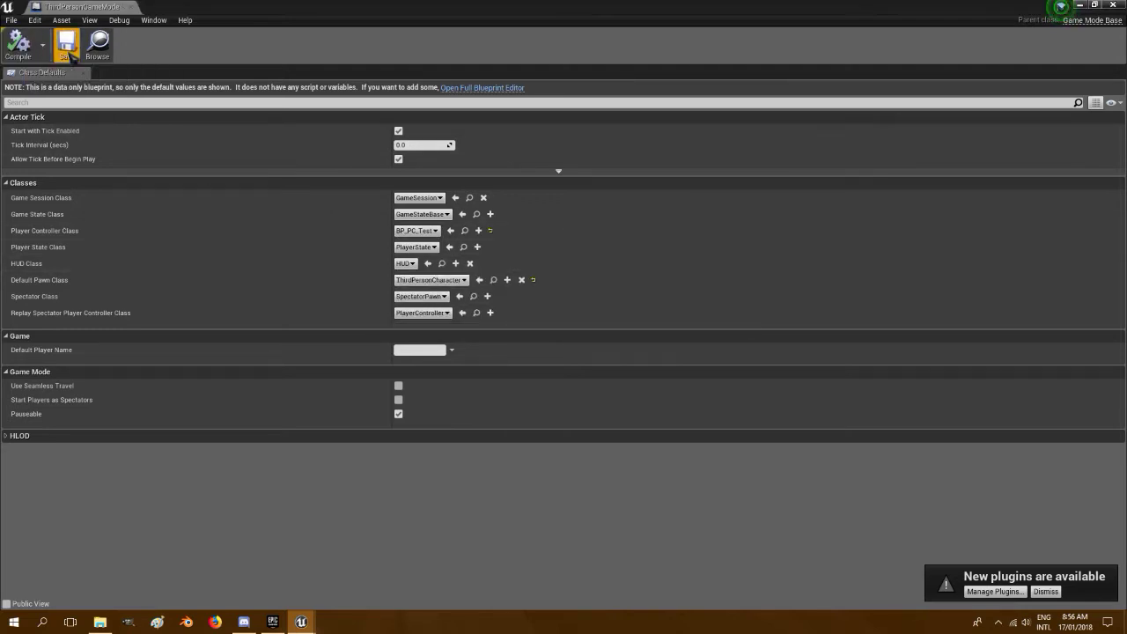
left_click(1112, 5)
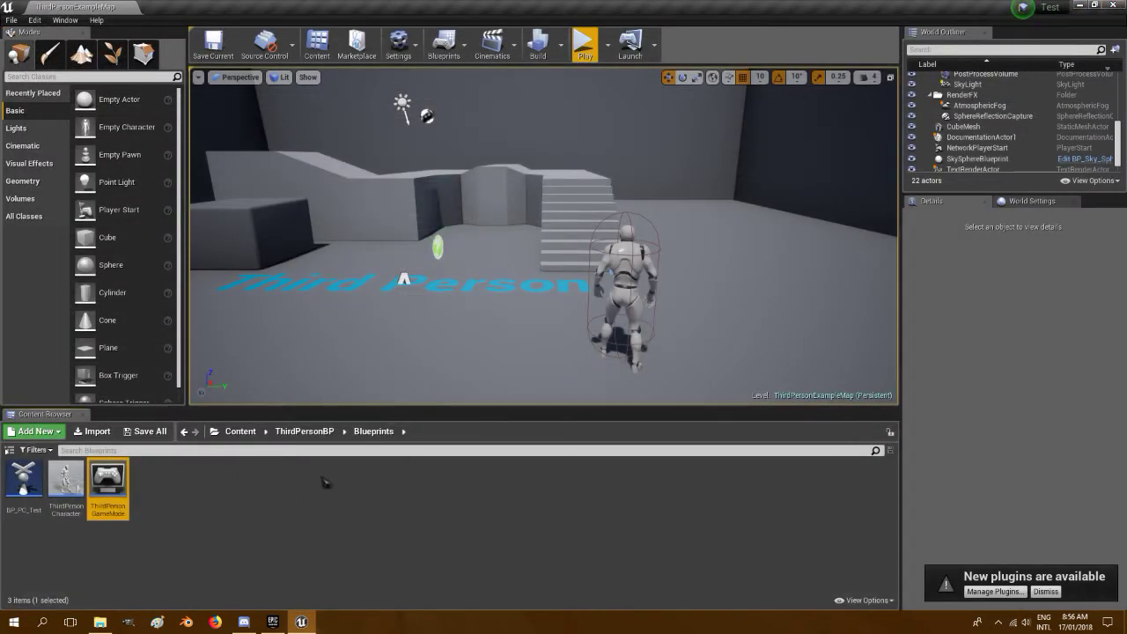
Play the level, open the journal with J, flip to Places and back to Contents, then stop.
left_click(584, 44)
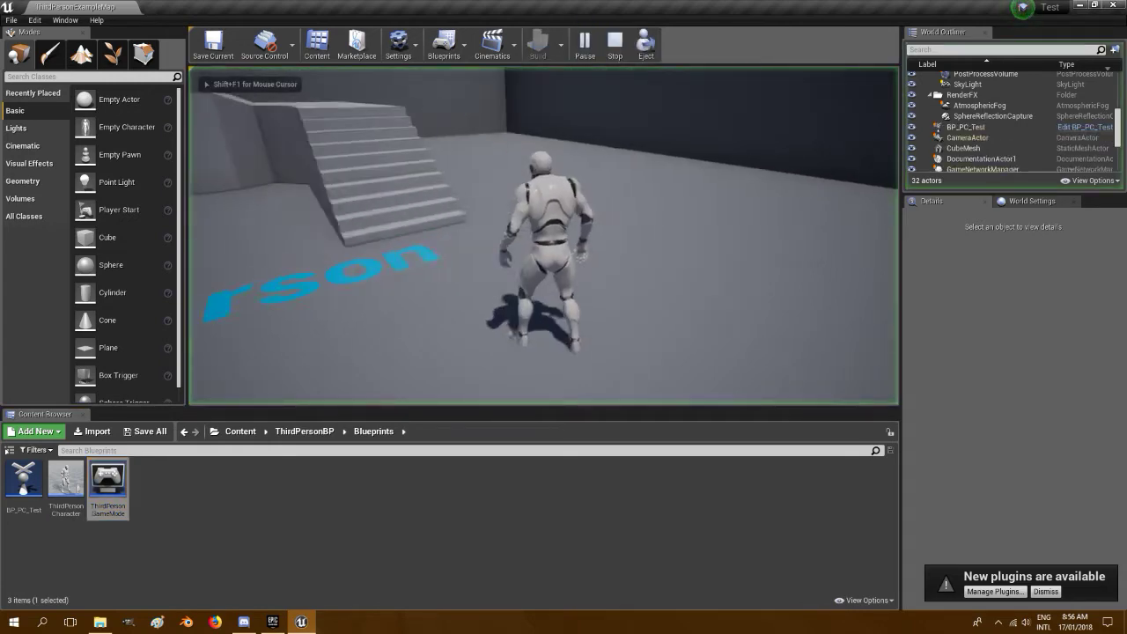
key("j")
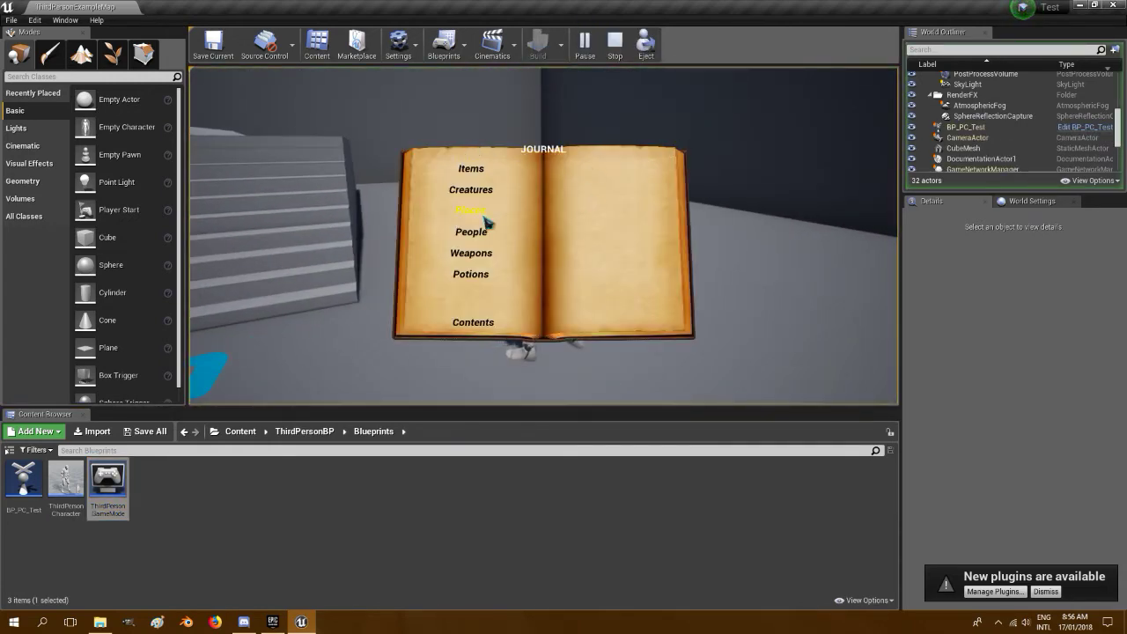
left_click(469, 181)
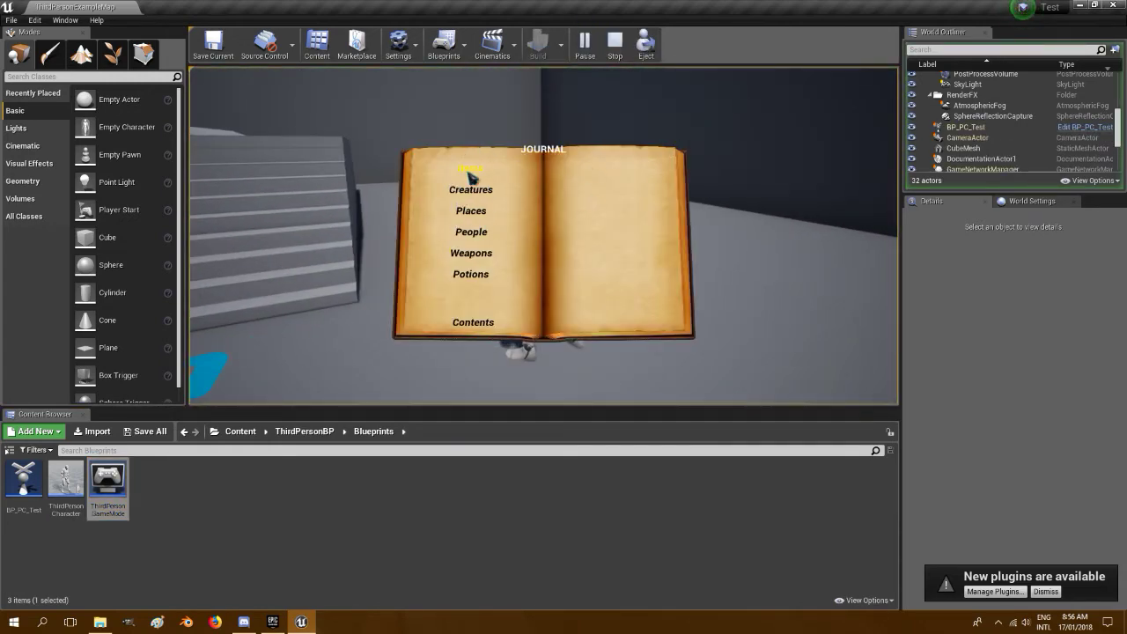
left_click(473, 323)
key("Escape")
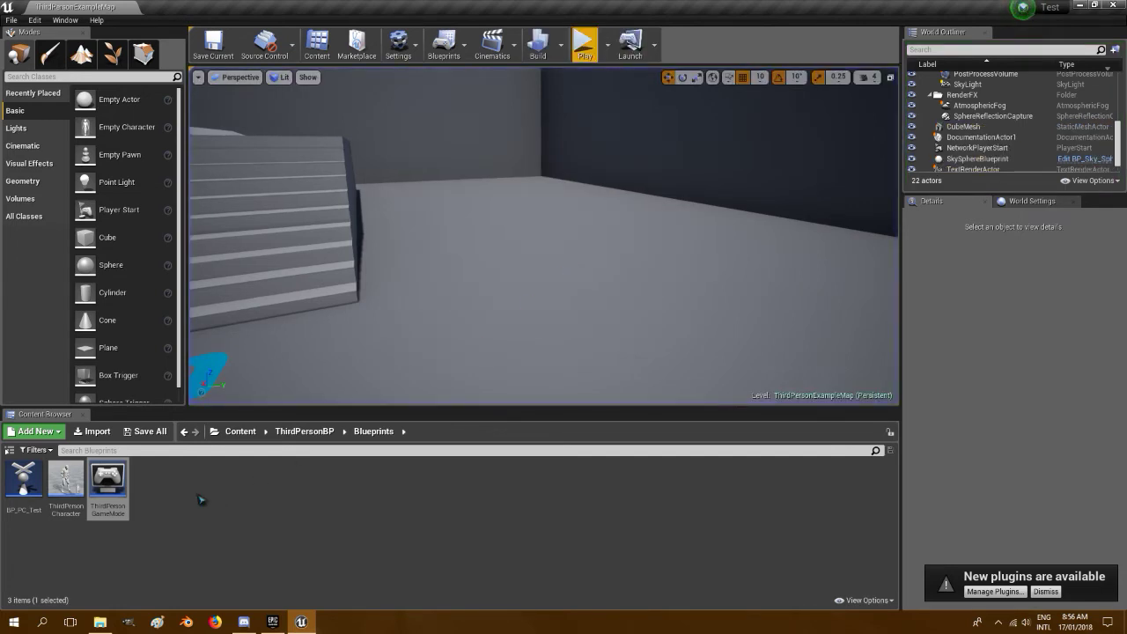
Open the ThirdPersonCharacter blueprint's Event Graph.
double_click(67, 487)
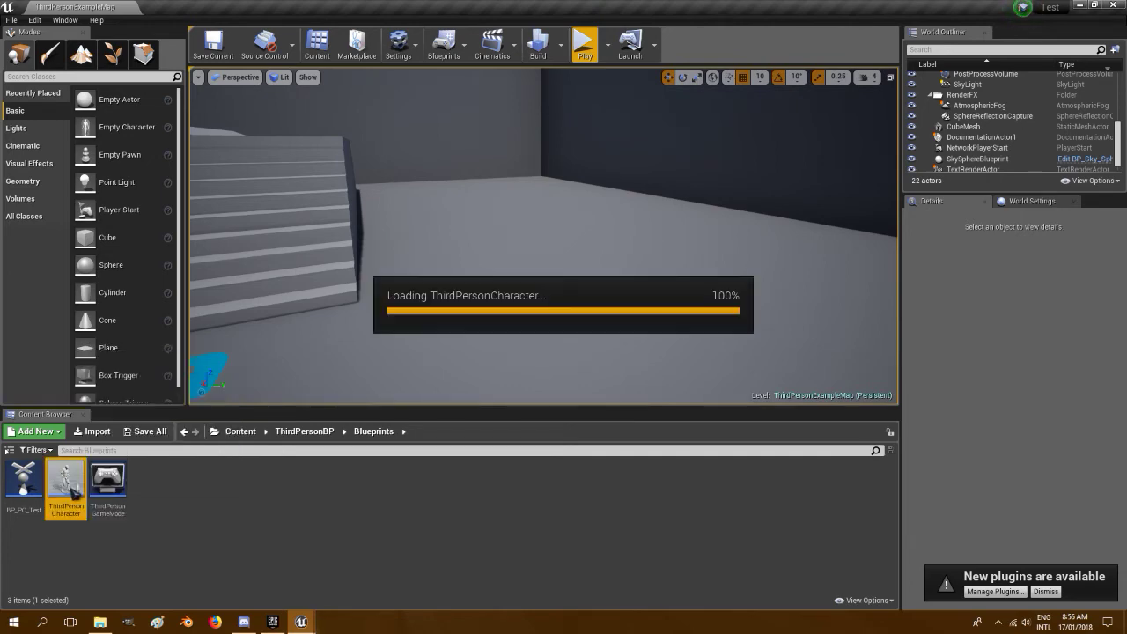
scroll(666, 212, "down", 3)
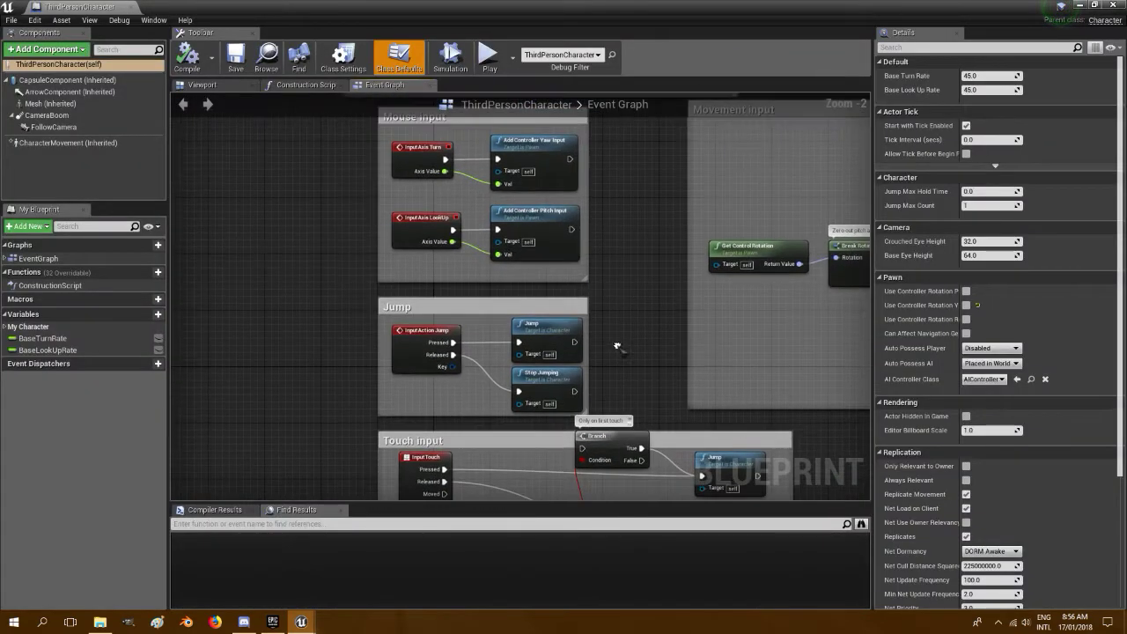
right_click_drag(616, 347, 587, 357)
Add the BPInt_CompJ_Character interface to ThirdPersonCharacter in Class Settings.
scroll(489, 256, "up", 2)
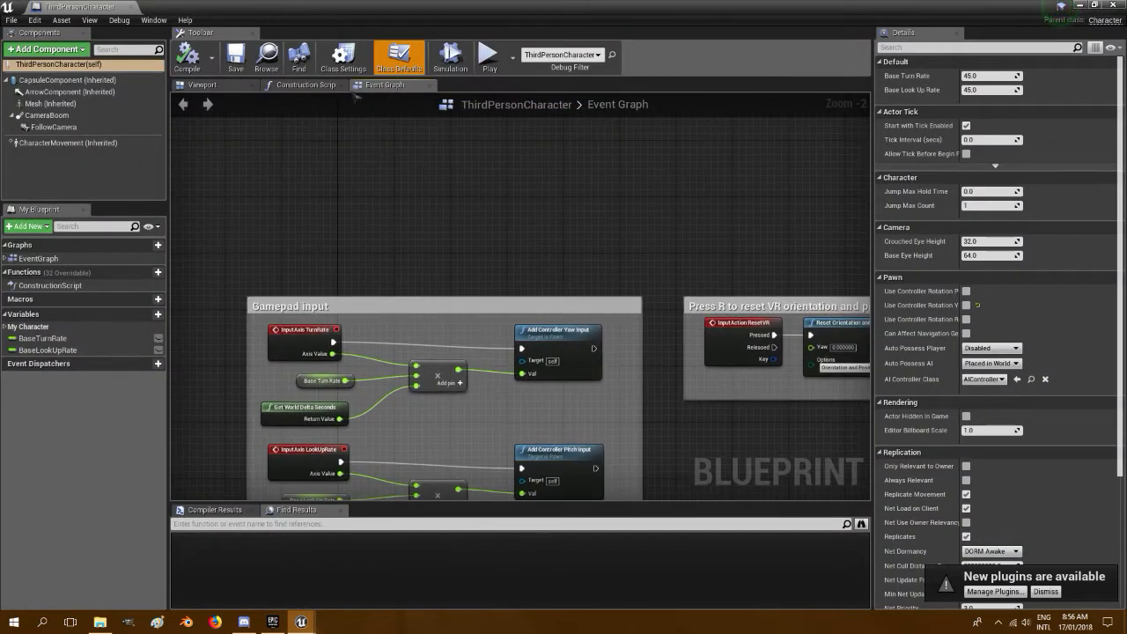
left_click(343, 56)
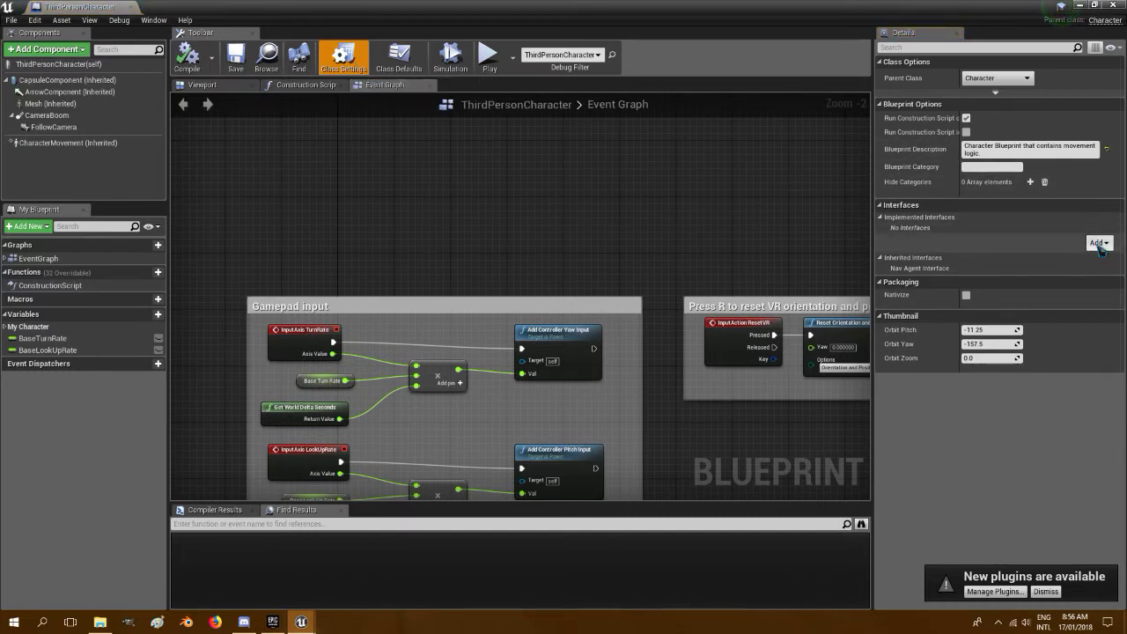
left_click(1098, 243)
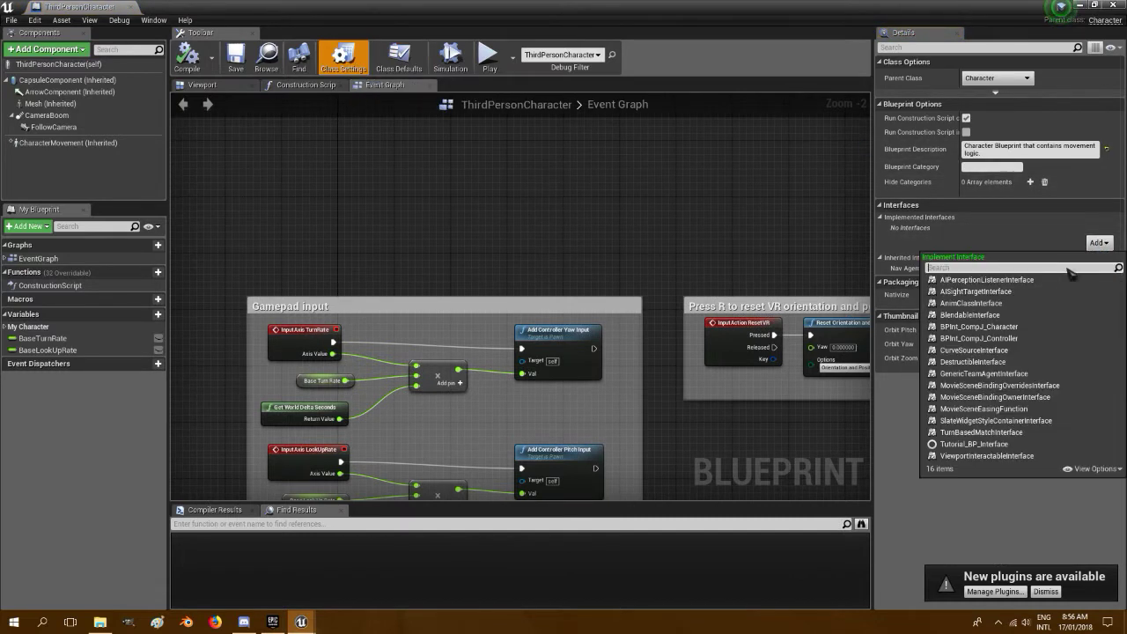
left_click(978, 334)
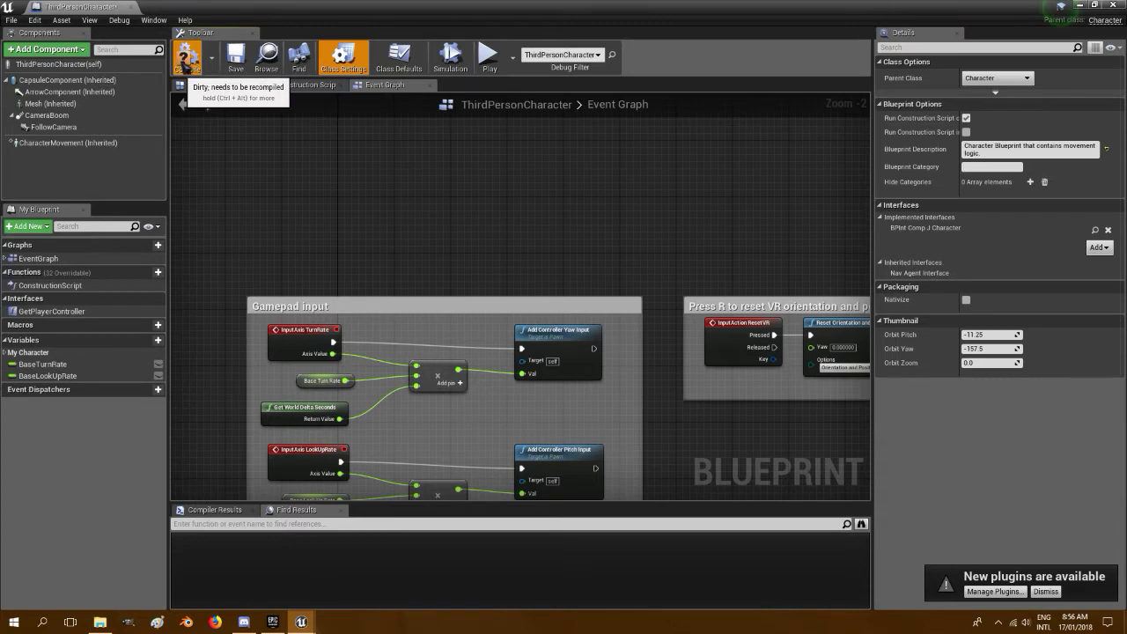
right_click_drag(301, 209, 377, 280)
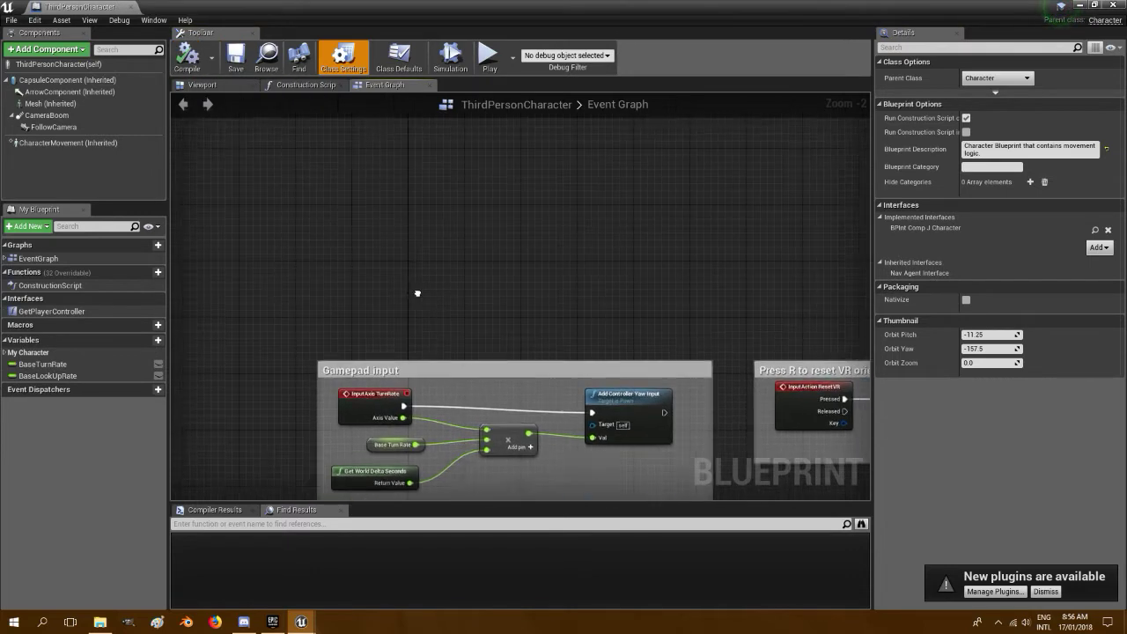
Add an Event Initialize node and promote its Player Controller output to a variable named PlayerController.
right_click(351, 276)
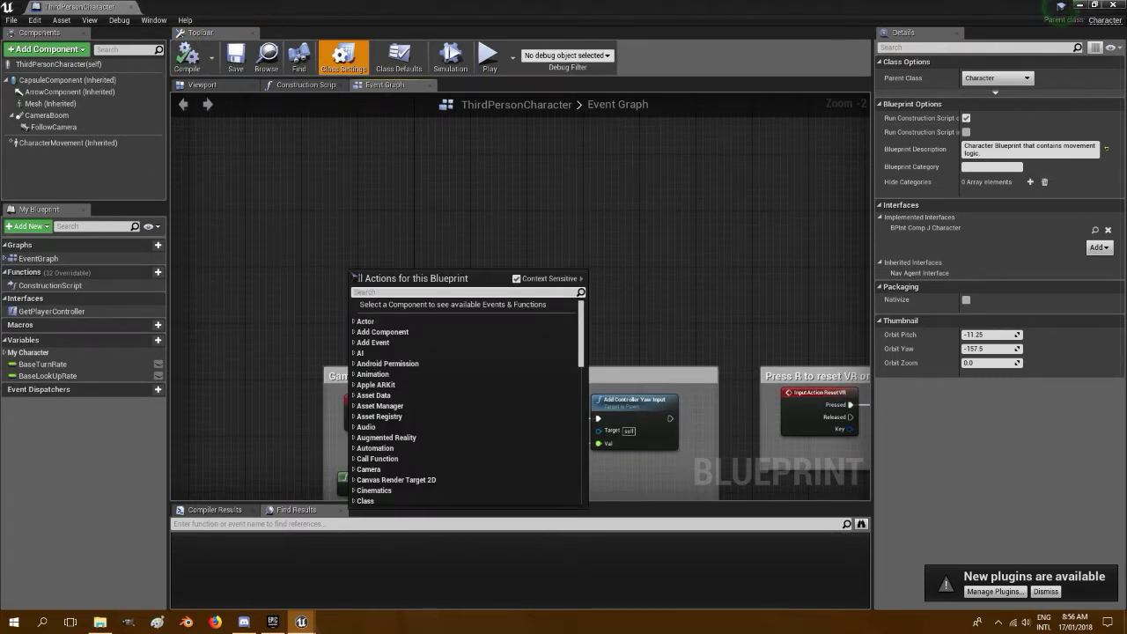
type("eventis")
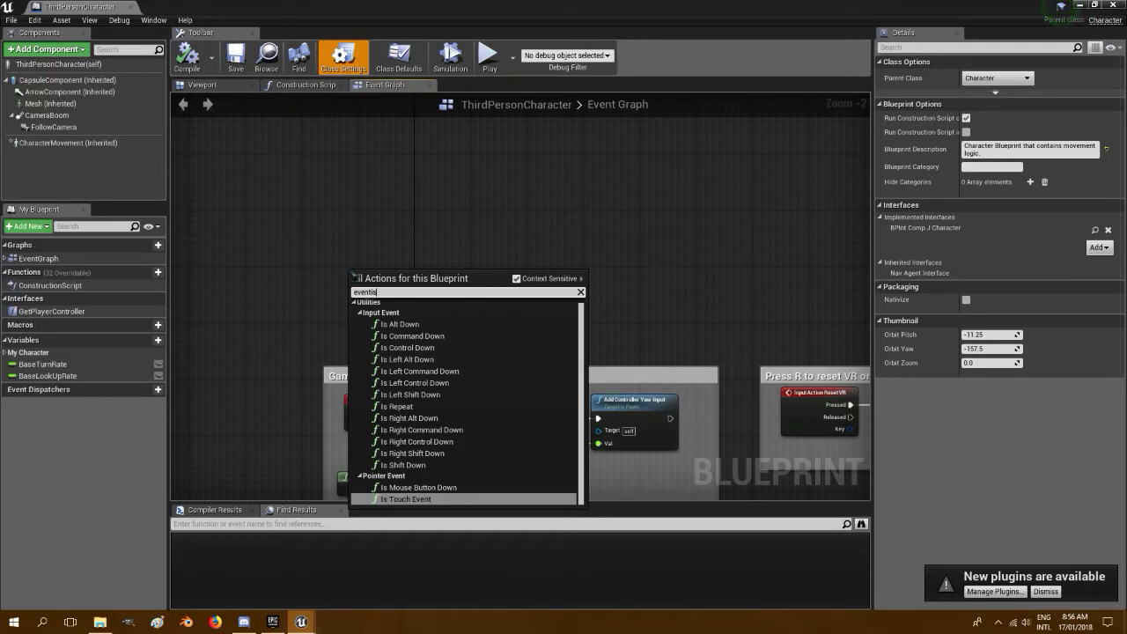
key("BackSpace")
type("n")
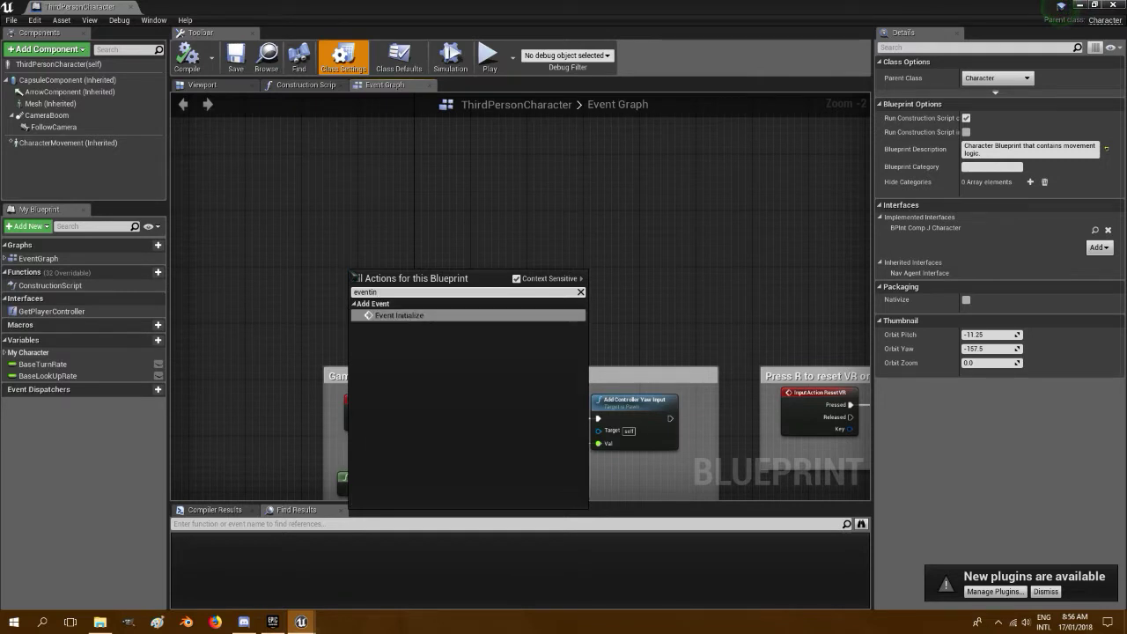
left_click(399, 315)
right_click_drag(398, 315, 330, 300)
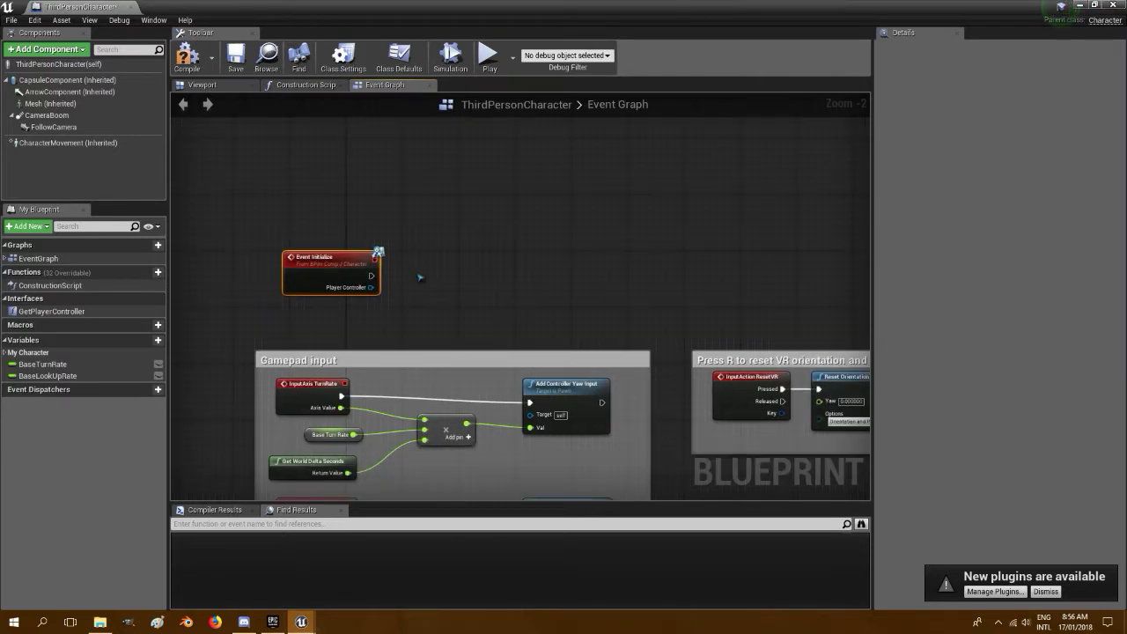
right_click_drag(471, 303, 364, 297)
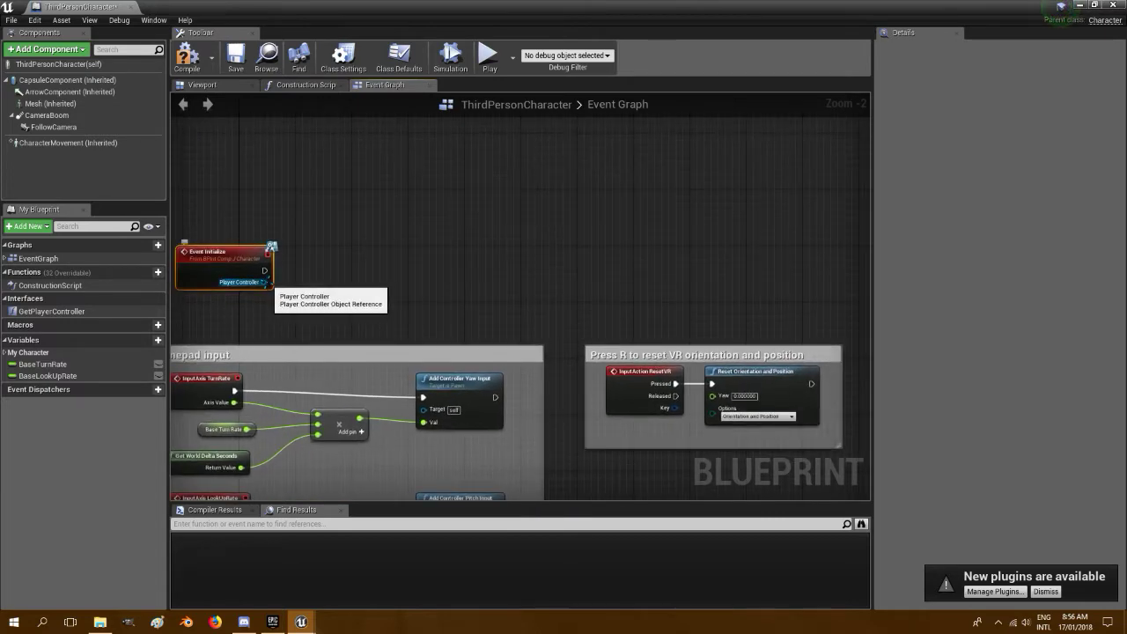
left_click_drag(263, 282, 335, 273)
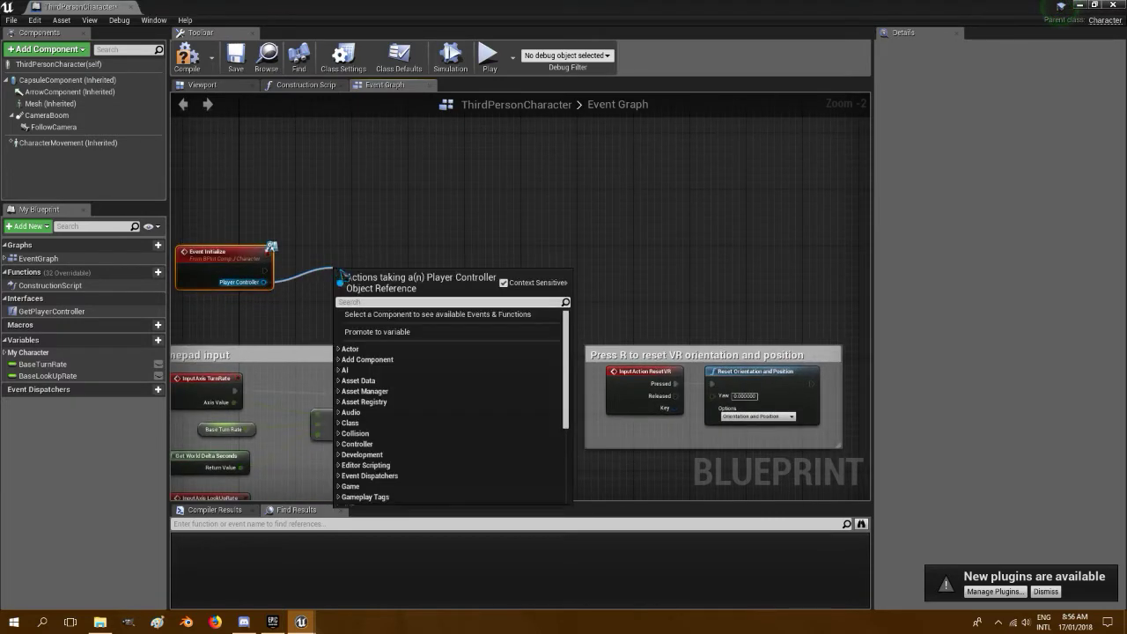
left_click(400, 332)
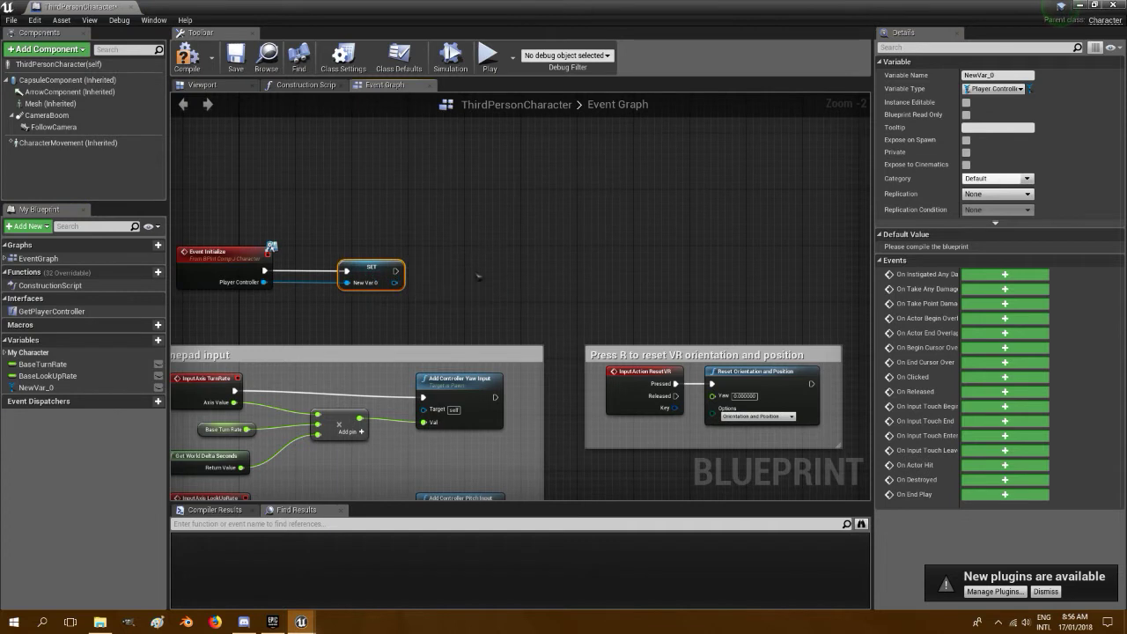
left_click(990, 76)
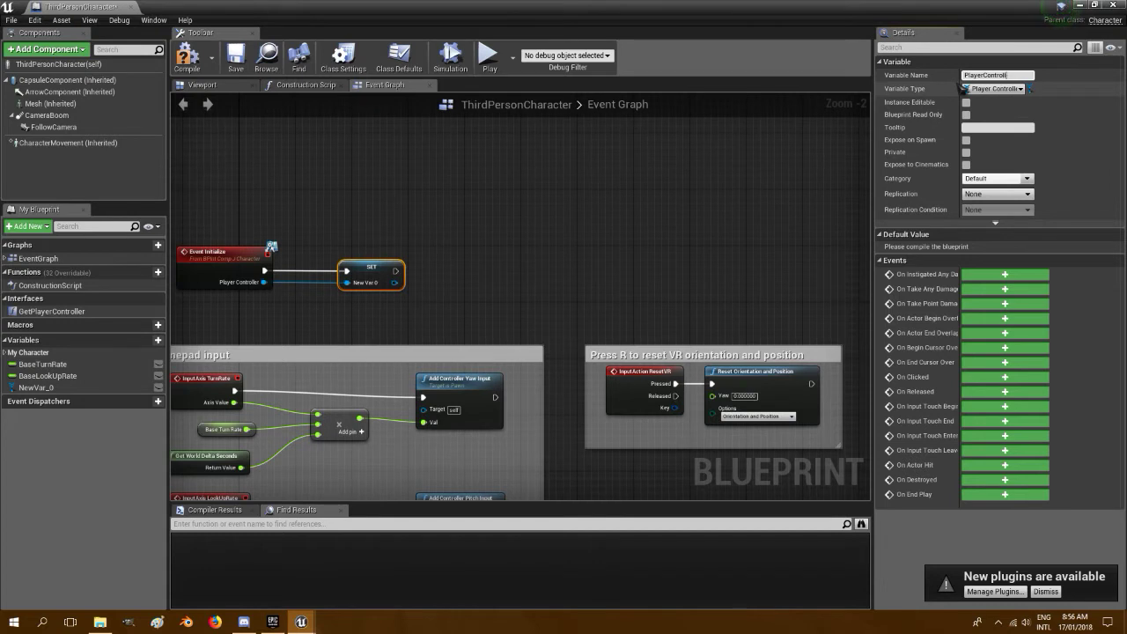
key("Return")
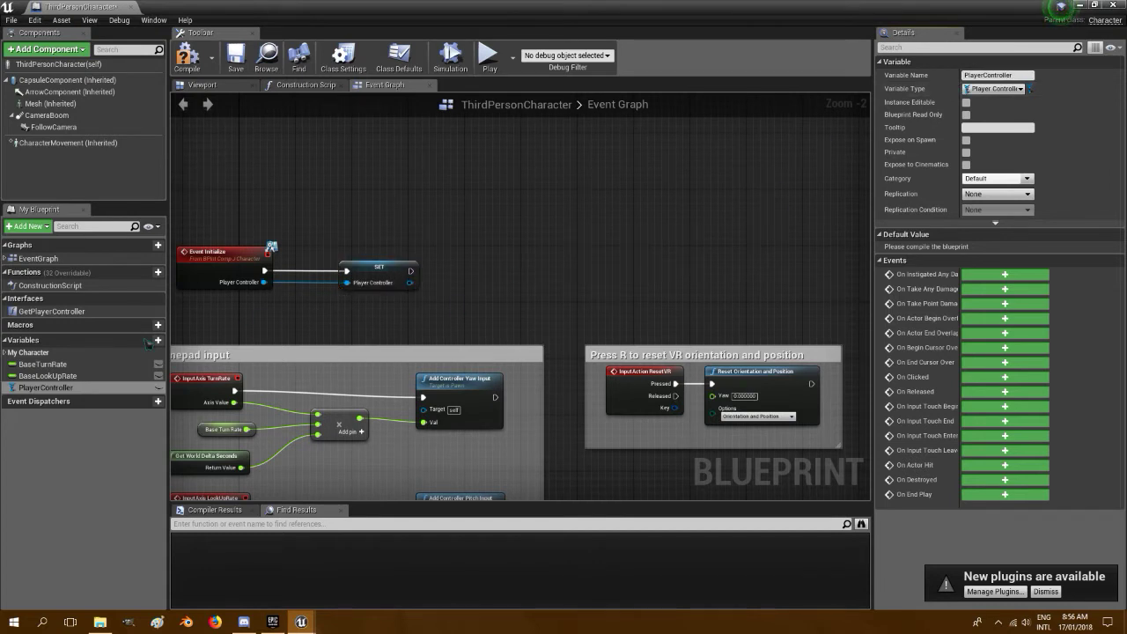
Wire PlayerController into GetPlayerController's Return Node, compile the character, and close the editor.
double_click(40, 312)
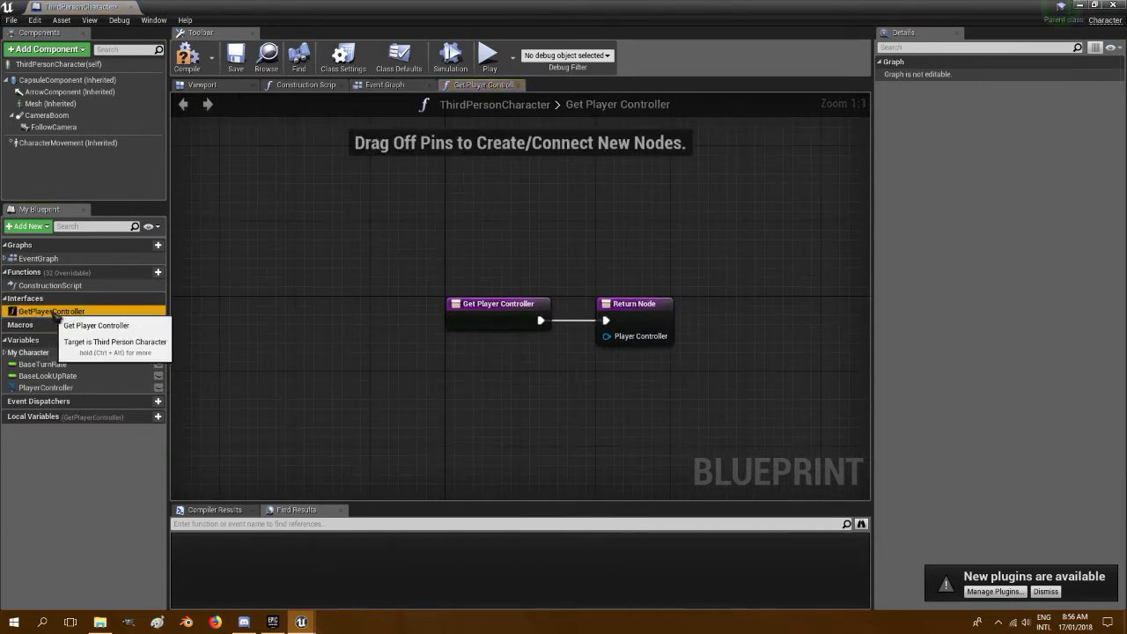
right_click_drag(566, 404, 436, 323)
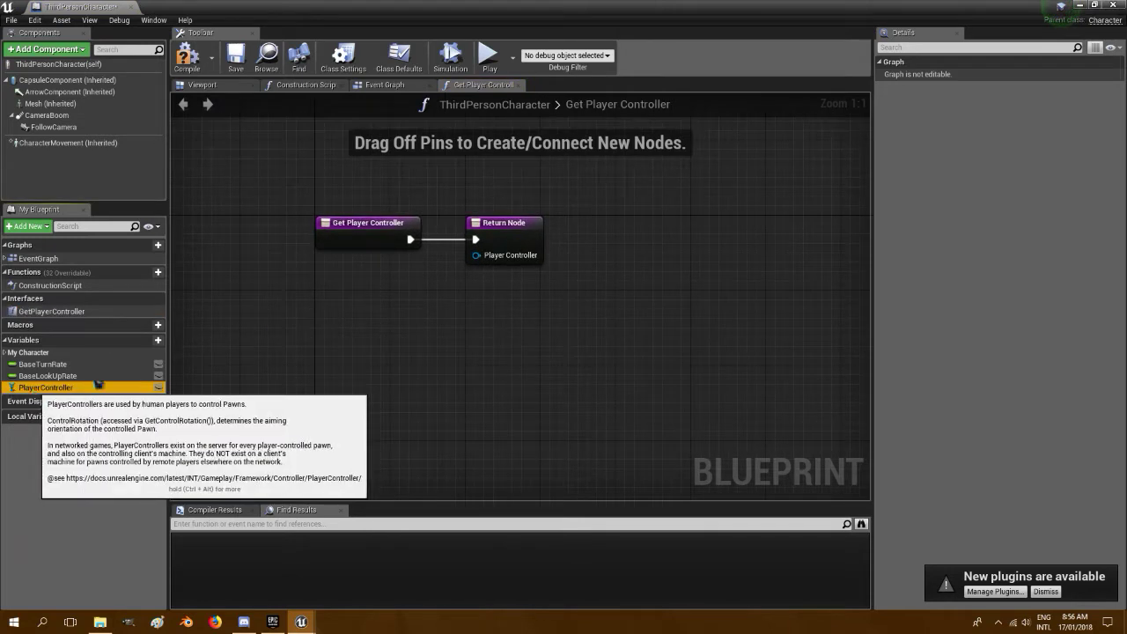
left_click_drag(44, 388, 475, 255)
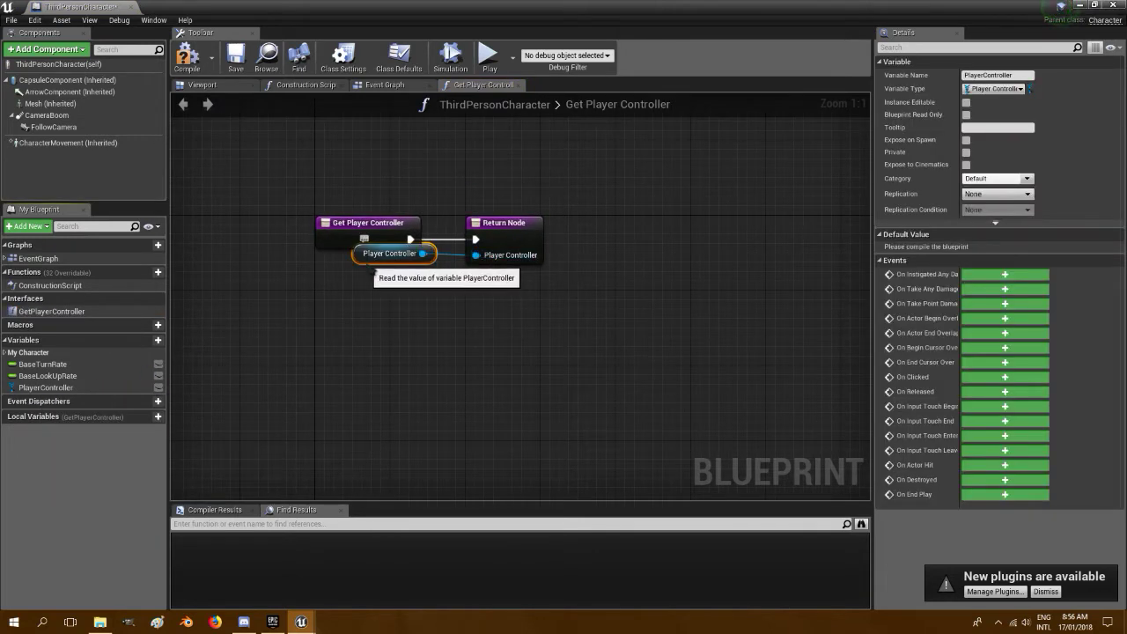
left_click_drag(361, 291, 410, 306)
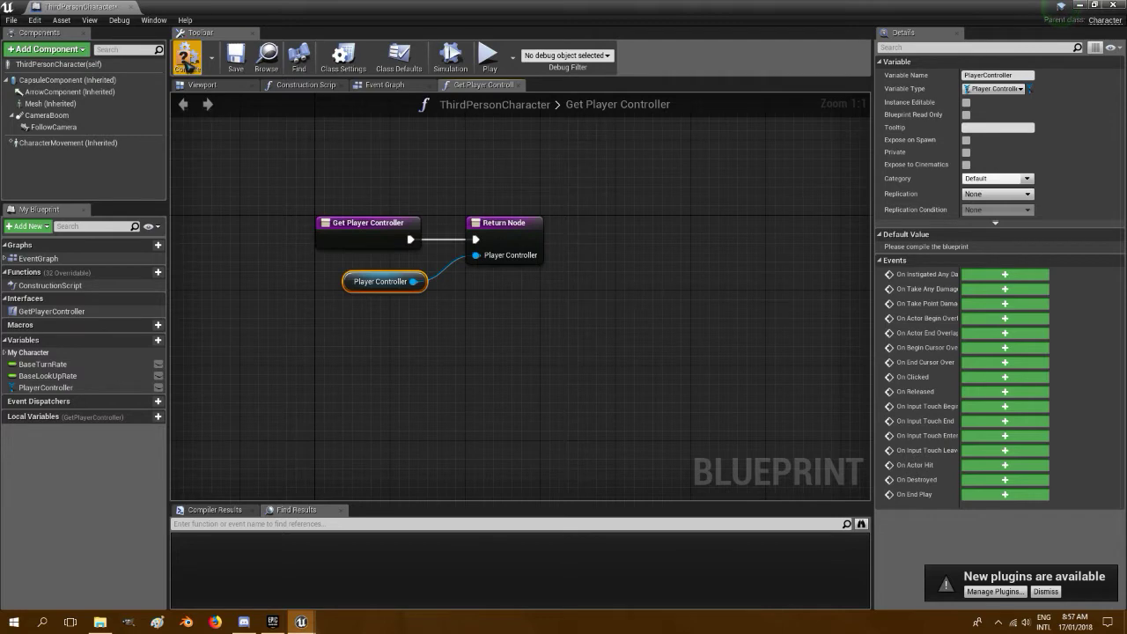
left_click(186, 58)
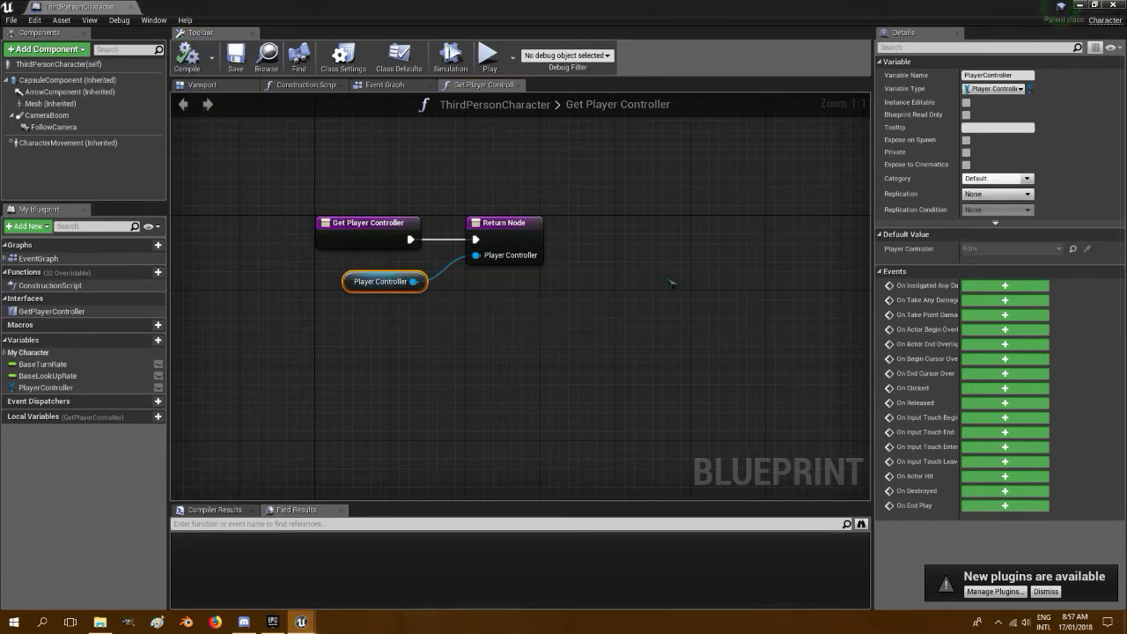
left_click(1119, 4)
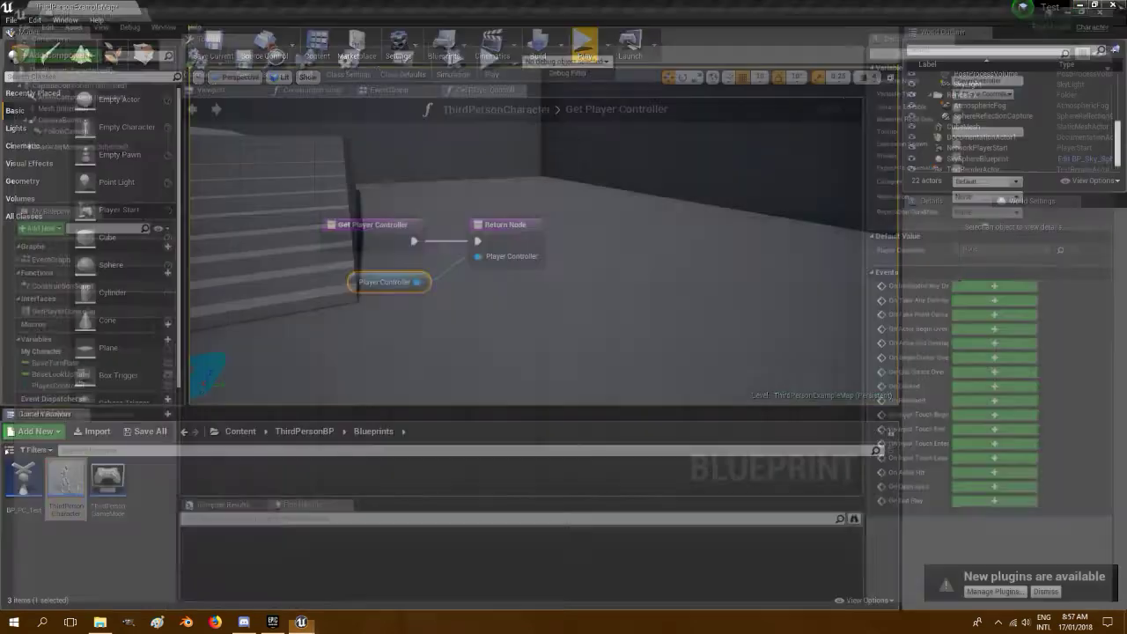
Go to Content/ComponentJournal/Data and open the DT_Compj_Entry data table.
double_click(71, 482)
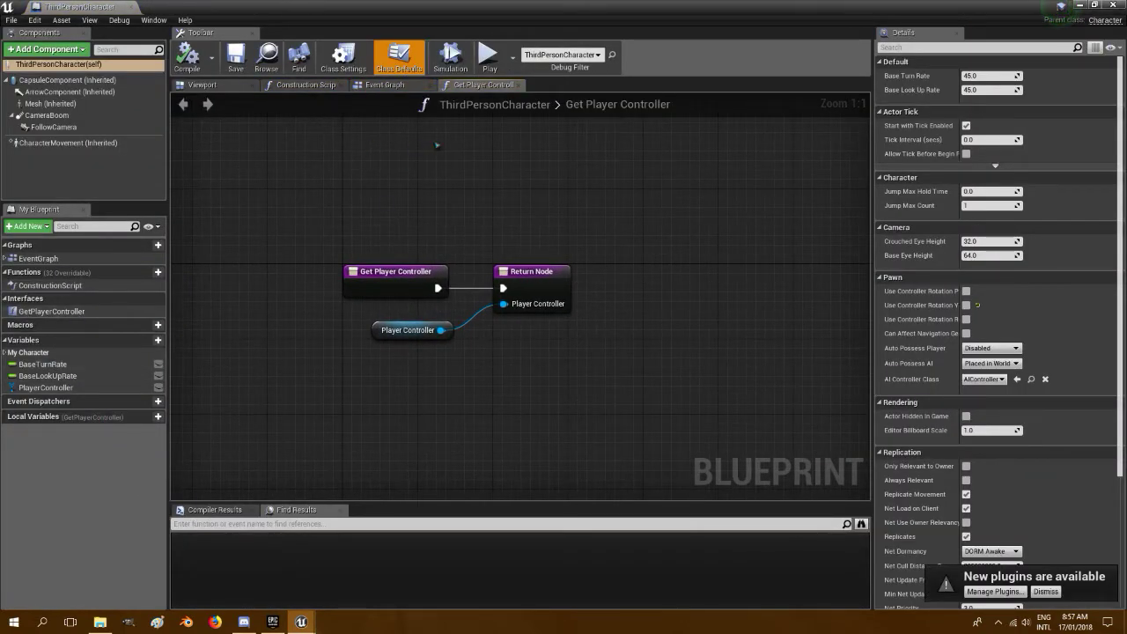
left_click(1118, 4)
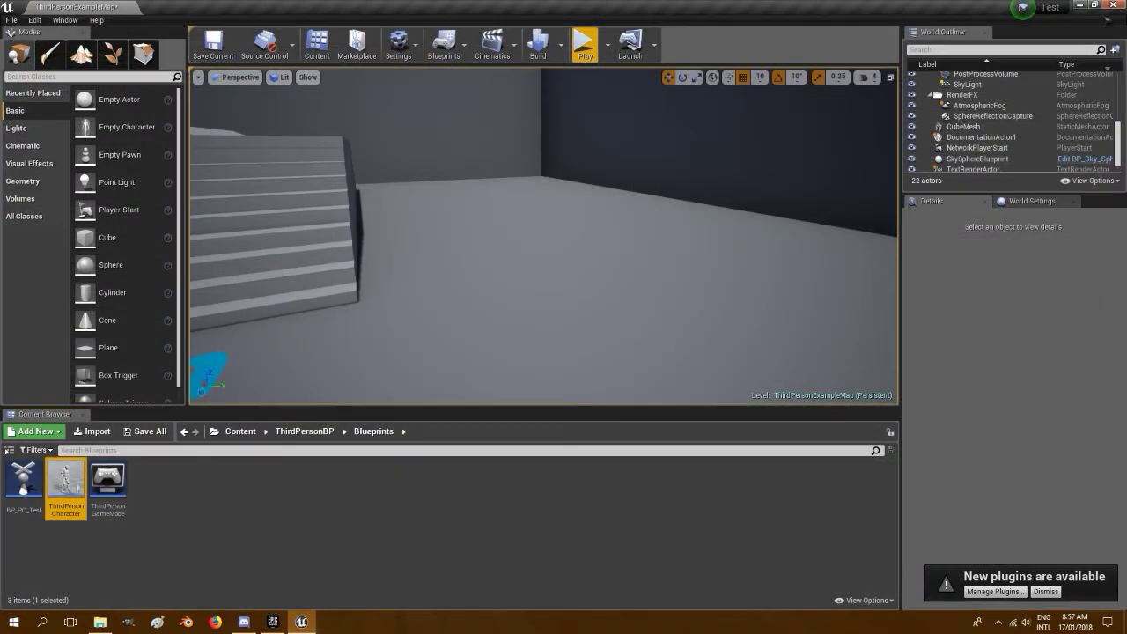
left_click_drag(597, 259, 553, 261)
left_click(241, 432)
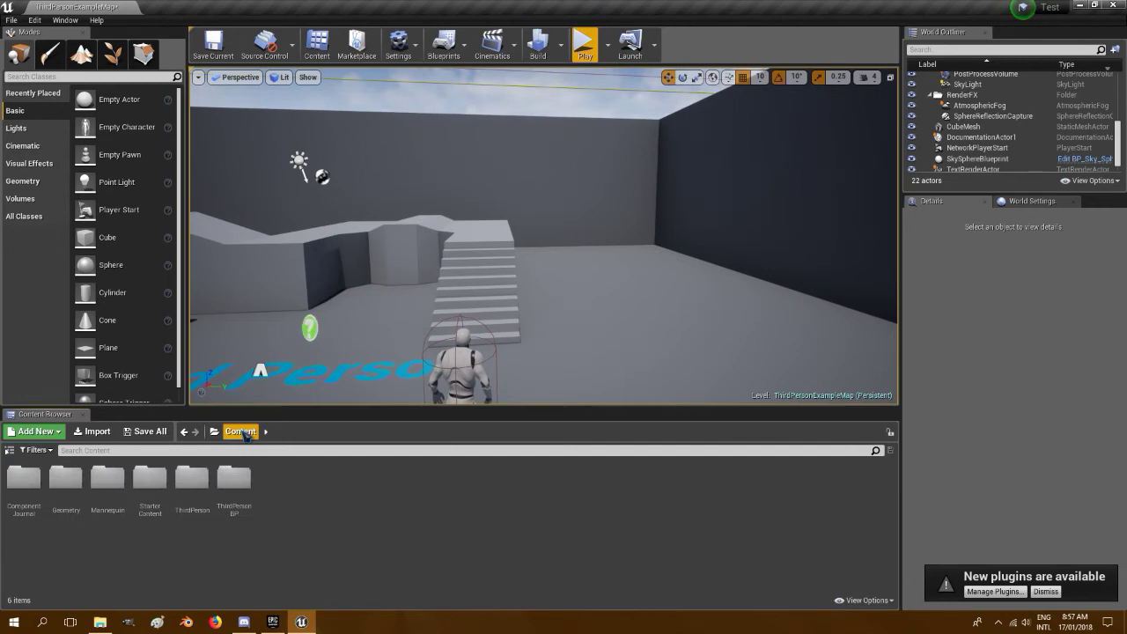
left_click(15, 473)
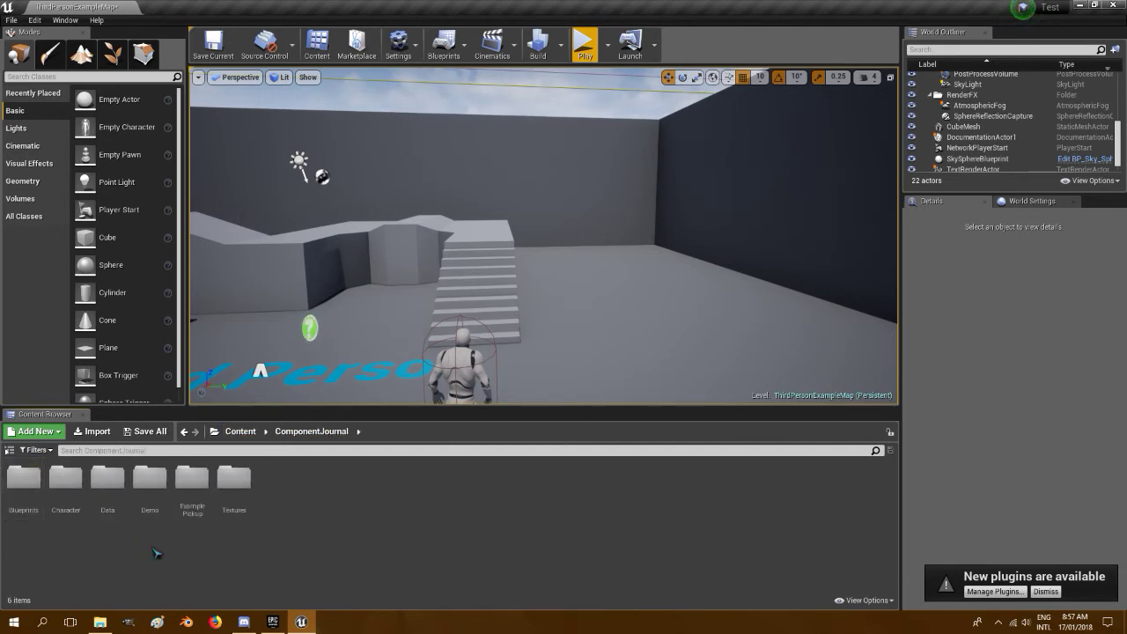
double_click(107, 478)
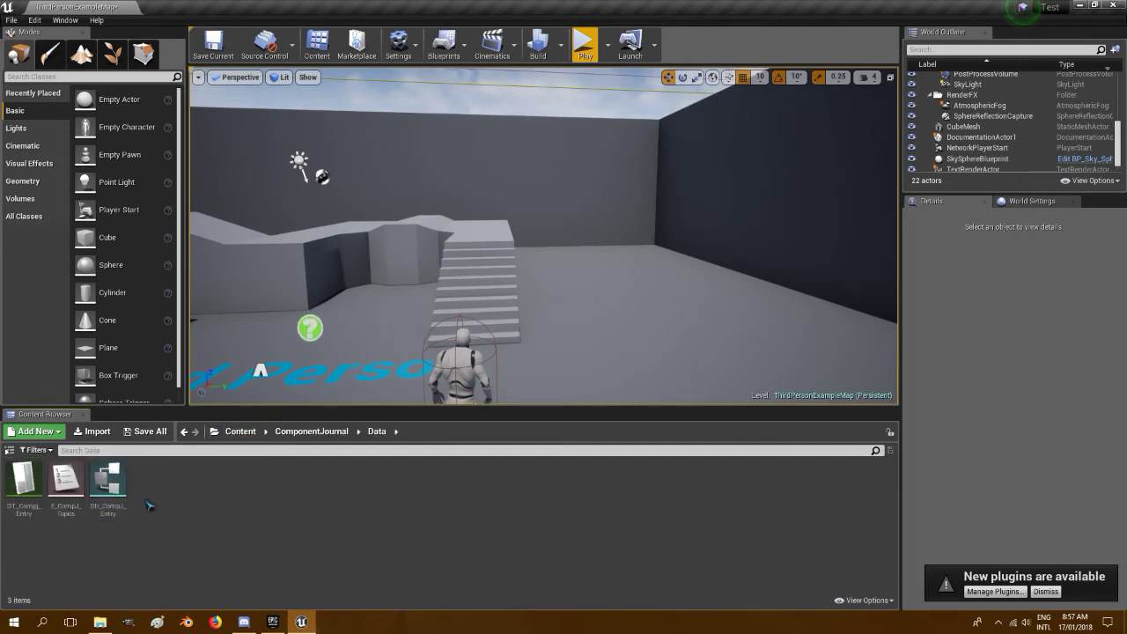
double_click(24, 510)
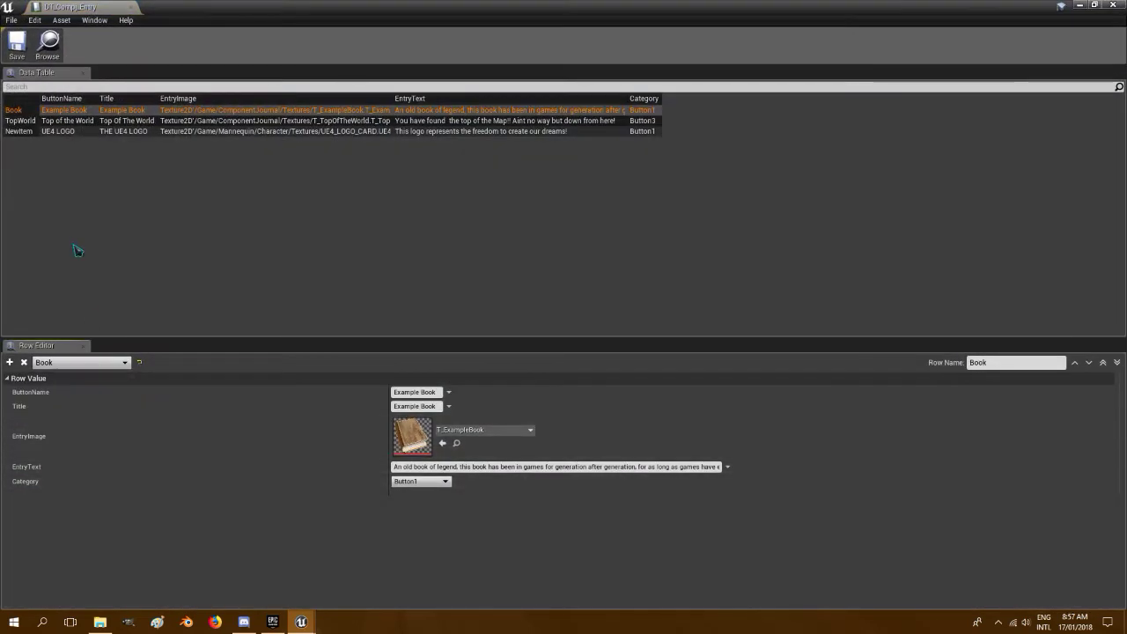
Add a fourth row after NewItem in DT_CompJ_Entry and name it NewItem2.
left_click(78, 132)
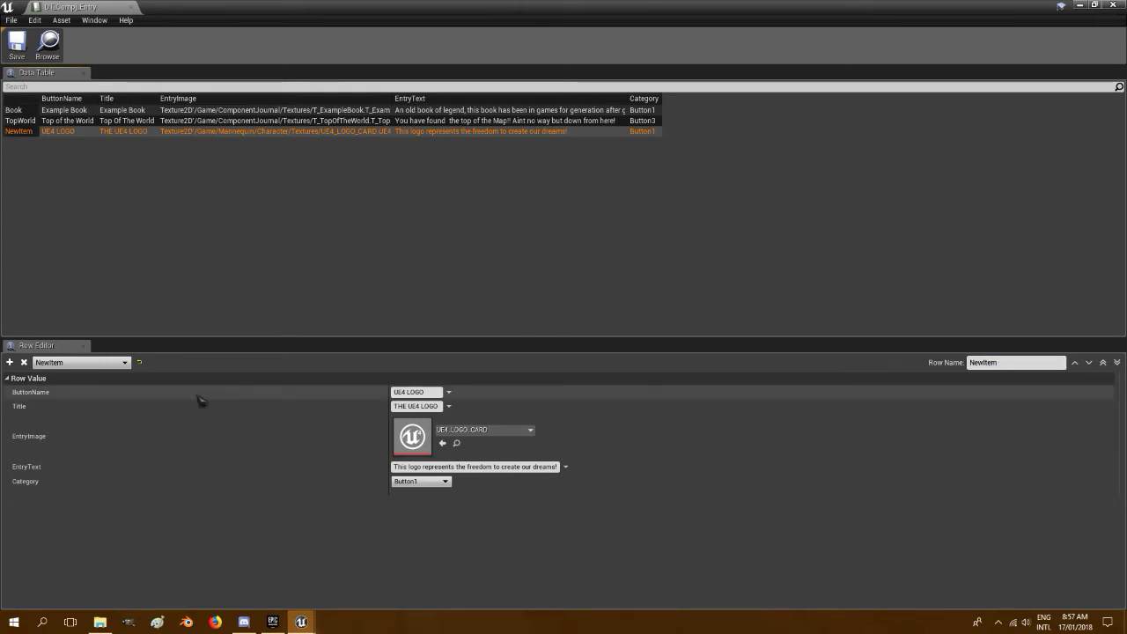
left_click(10, 363)
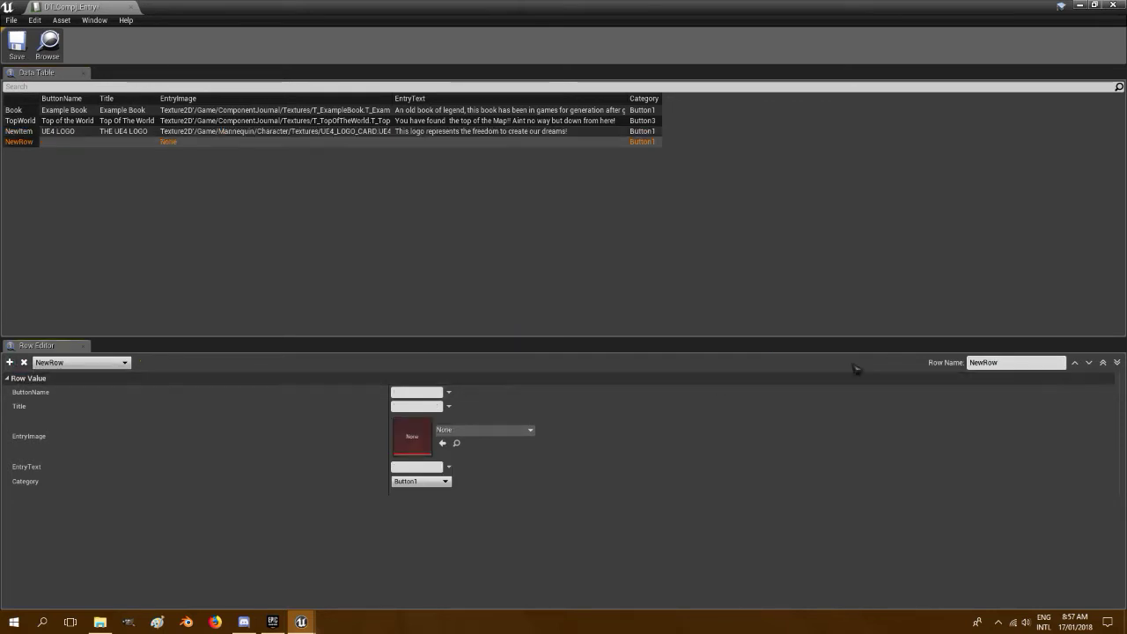
left_click(1014, 363)
type("New")
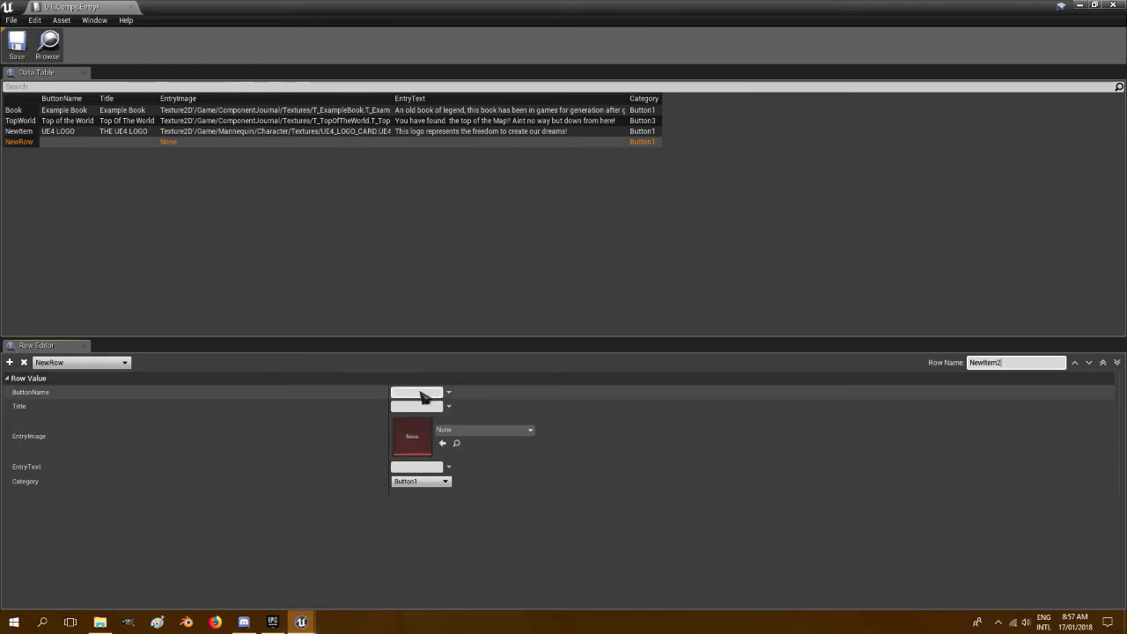
left_click(422, 394)
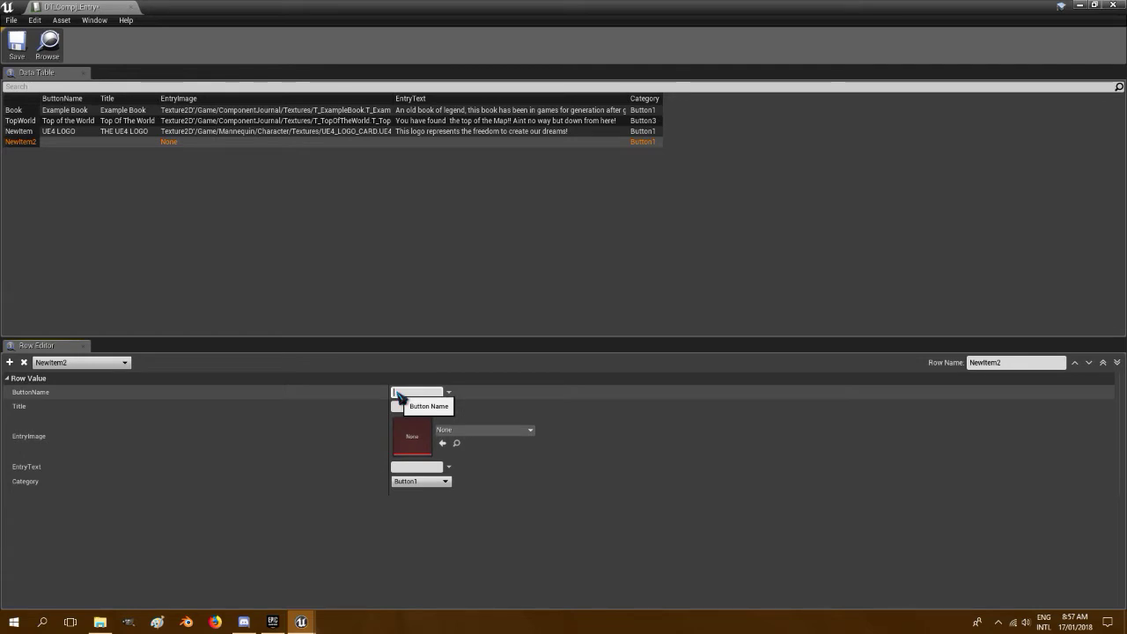
Pick UE4_LOGO_CARD from the texture list as NewItem2's EntryImage.
left_click(522, 431)
scroll(507, 344, "down", 3)
scroll(508, 343, "down", 15)
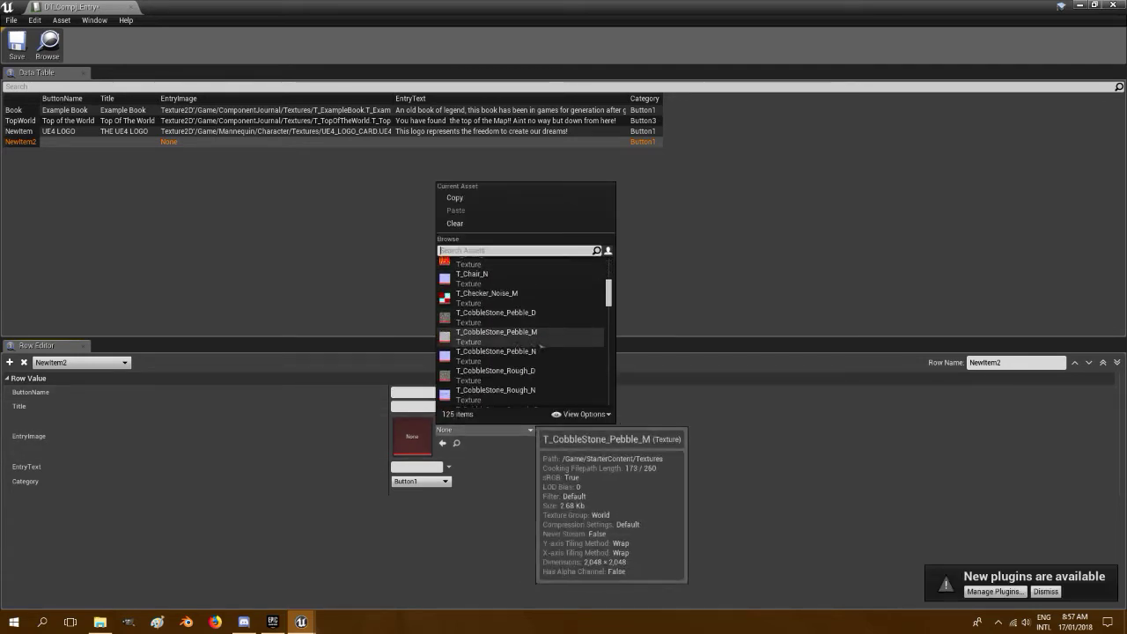
scroll(564, 358, "down", 15)
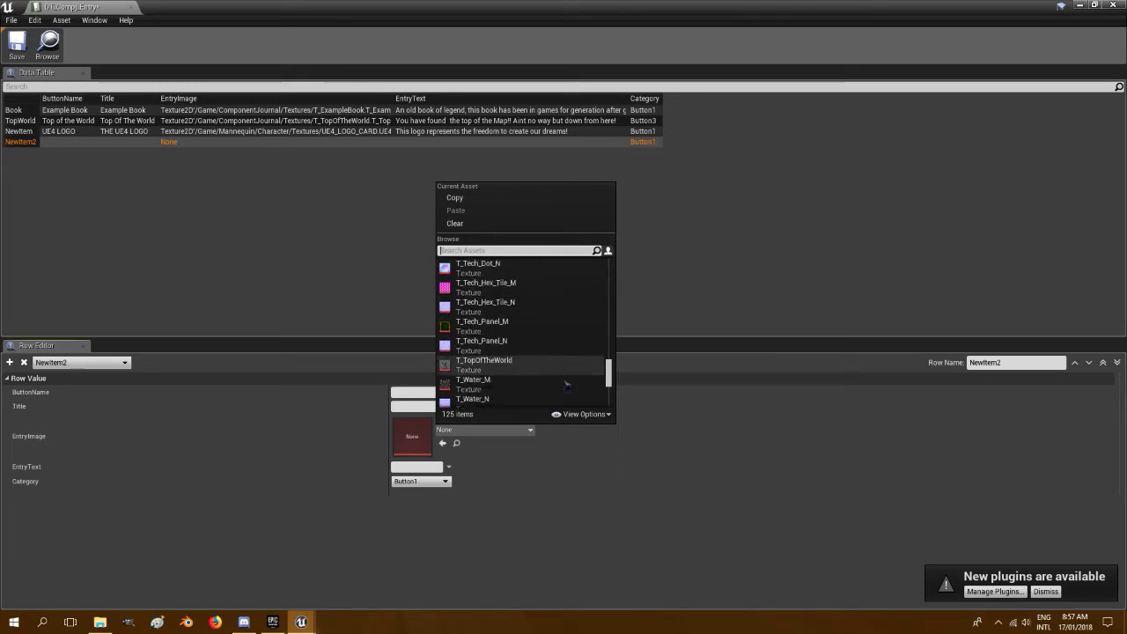
scroll(571, 370, "down", 10)
scroll(567, 382, "down", 5)
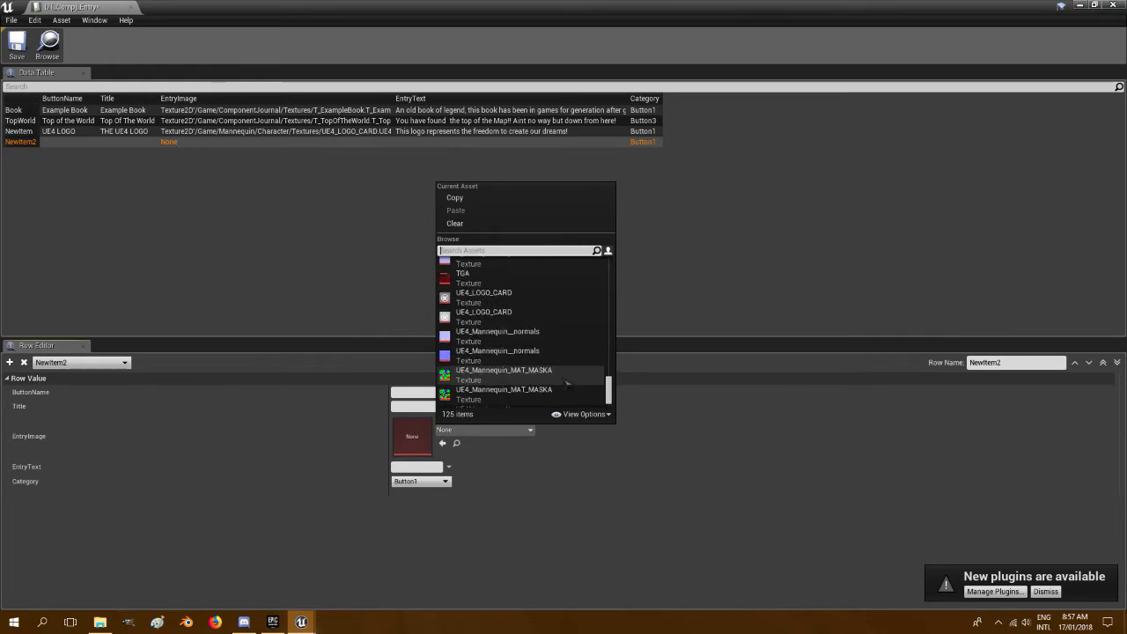
scroll(529, 374, "up", 5)
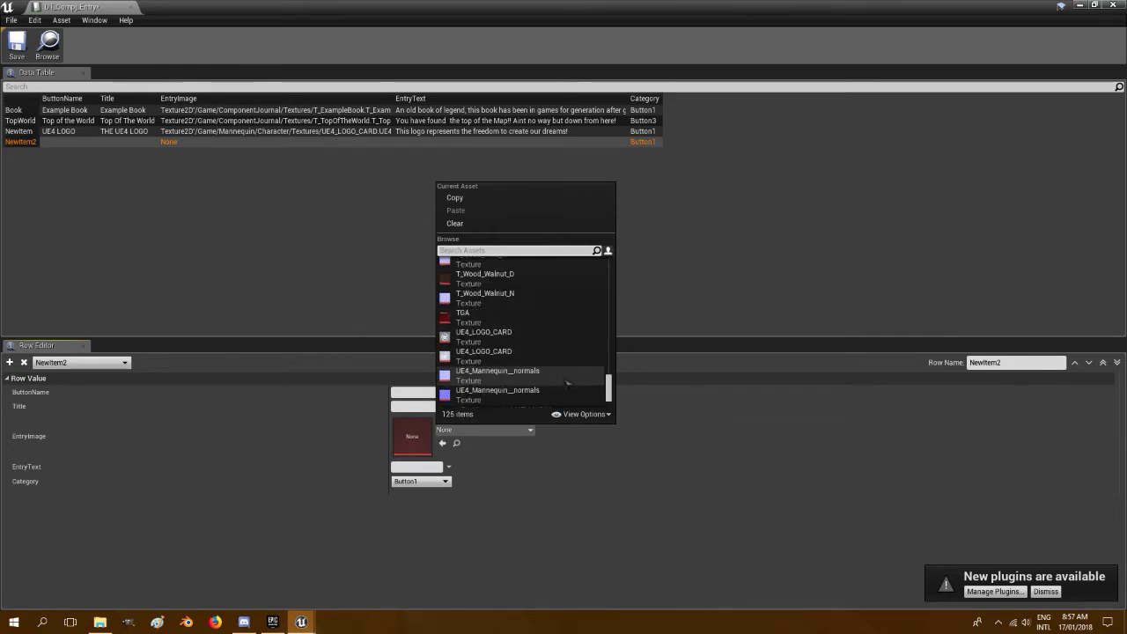
left_click(497, 359)
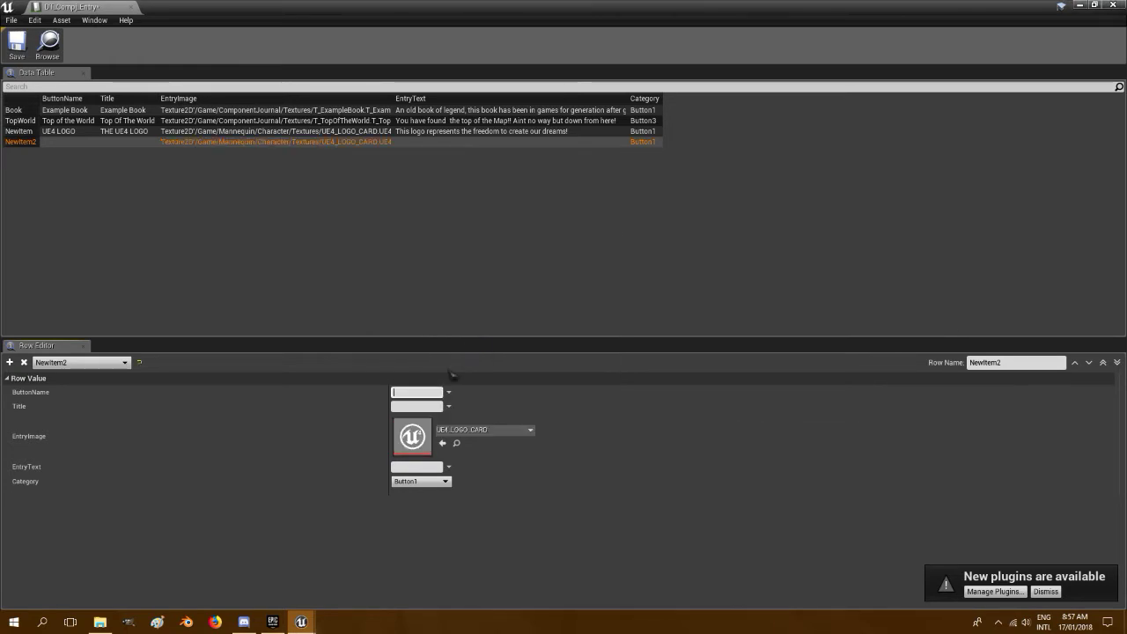
Fill in NewItem2's ButtonName 'UE4 LOGO 2', Title 'ANOTHER UE4 LOGO' and entry text.
type("2")
left_click(414, 408)
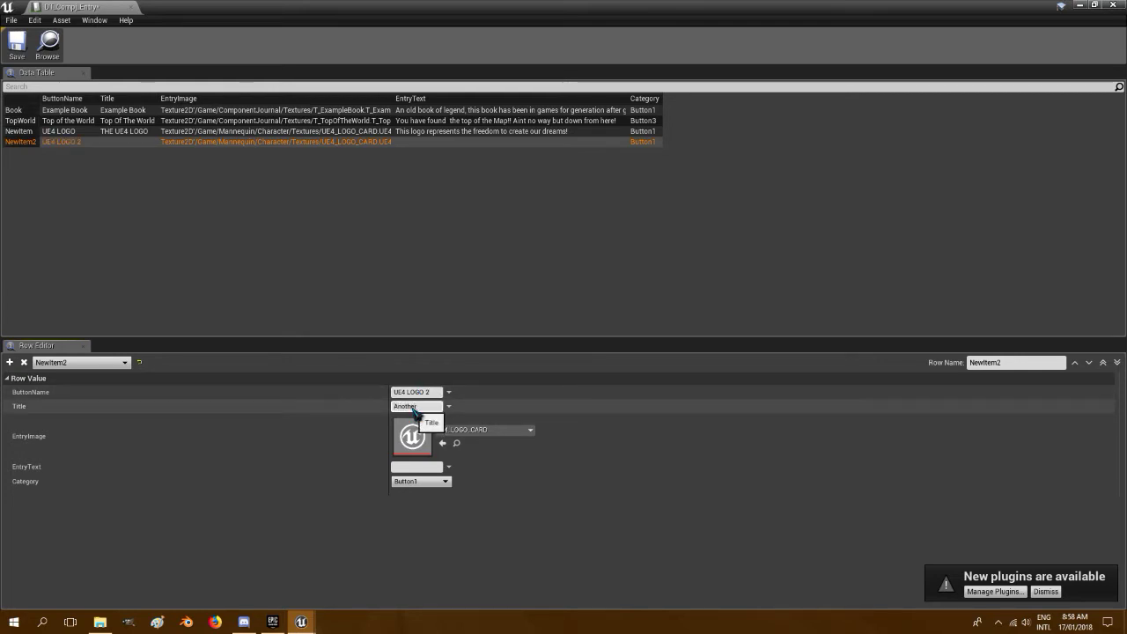
key("BackSpace")
key("BackSpace")
key("BackSpace")
key("BackSpace")
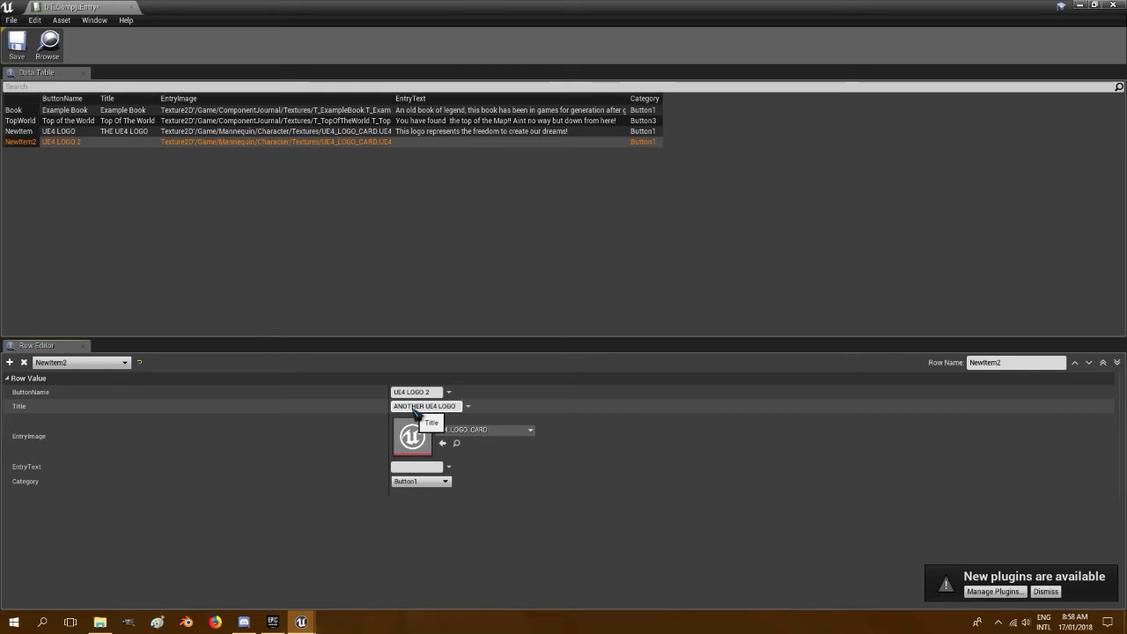
left_click(416, 467)
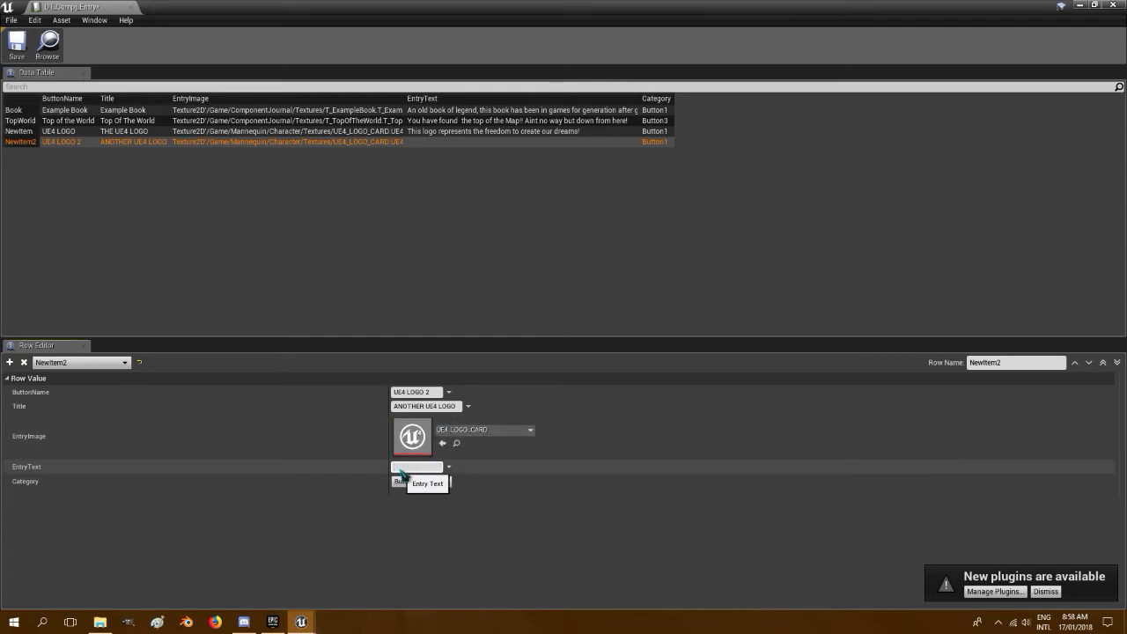
type("Ye")
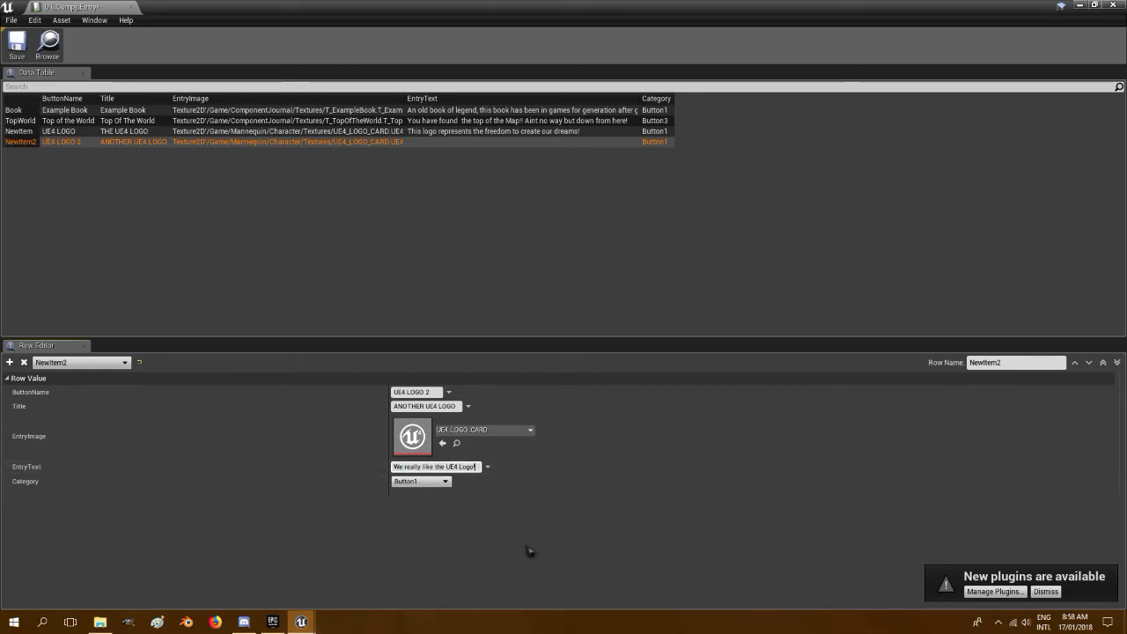
left_click(443, 537)
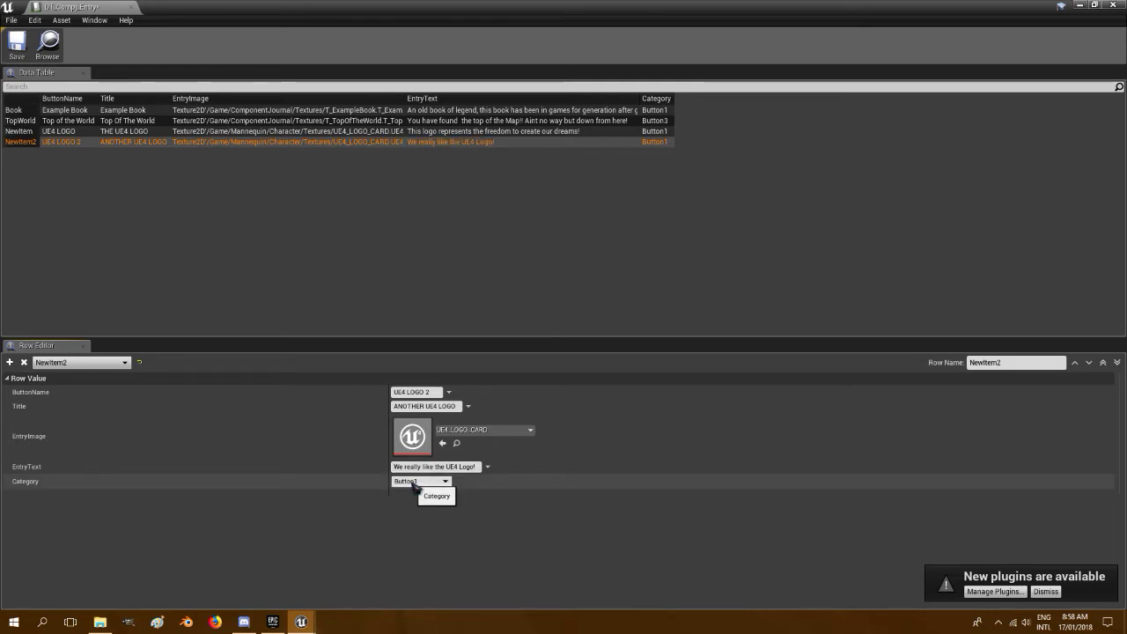
Keep Category as Button1, save DT_CompJ_Entry and close its editor.
left_click(414, 484)
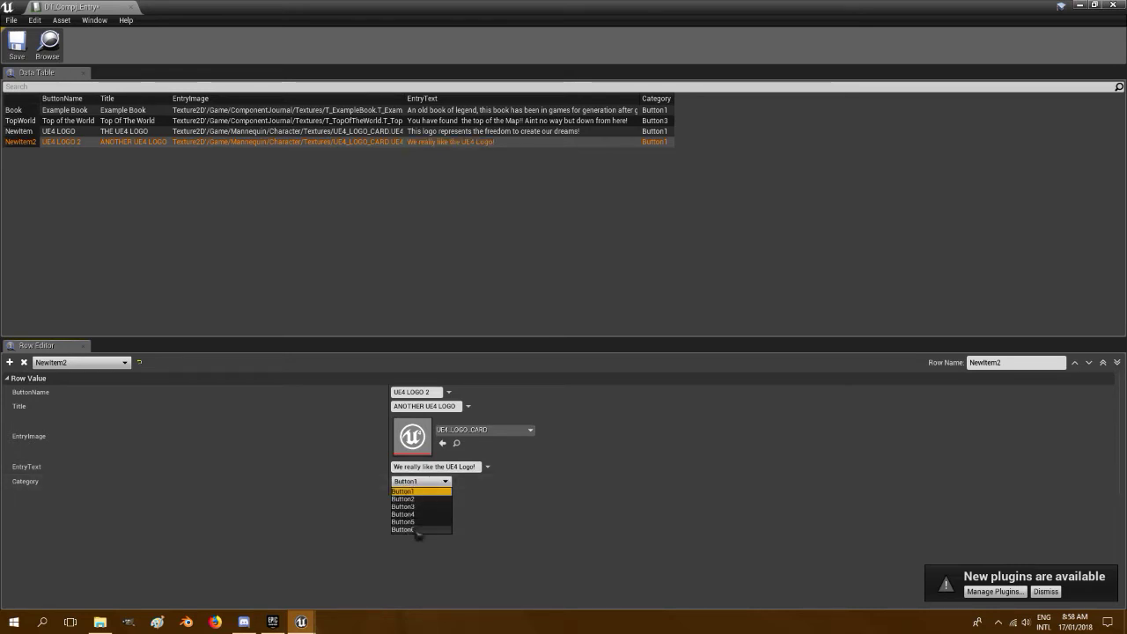
left_click(502, 523)
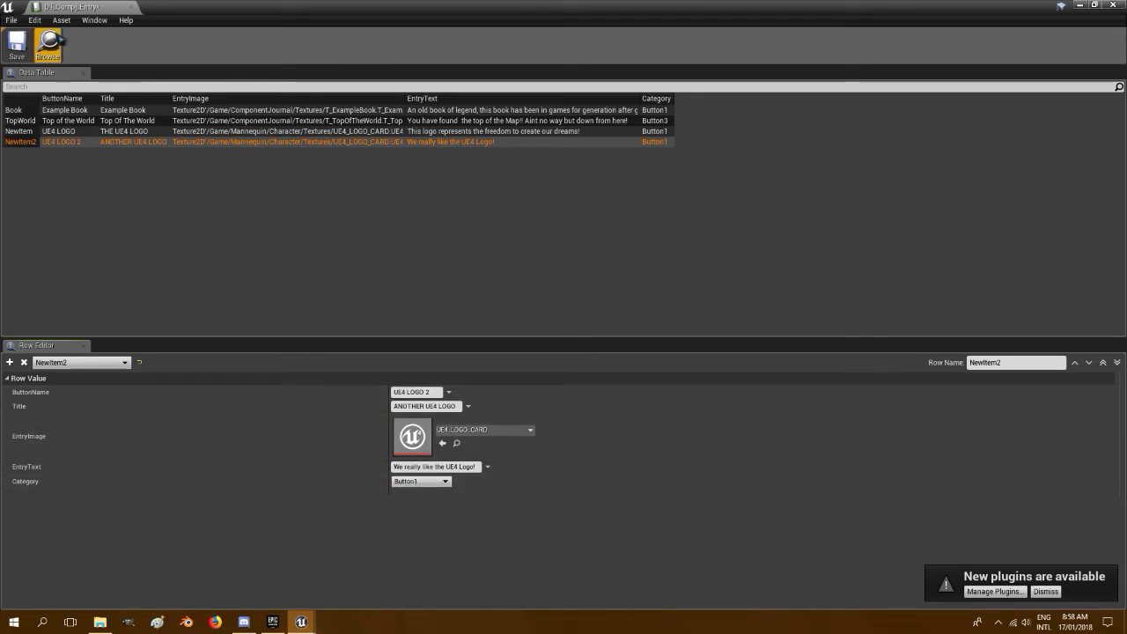
left_click(16, 44)
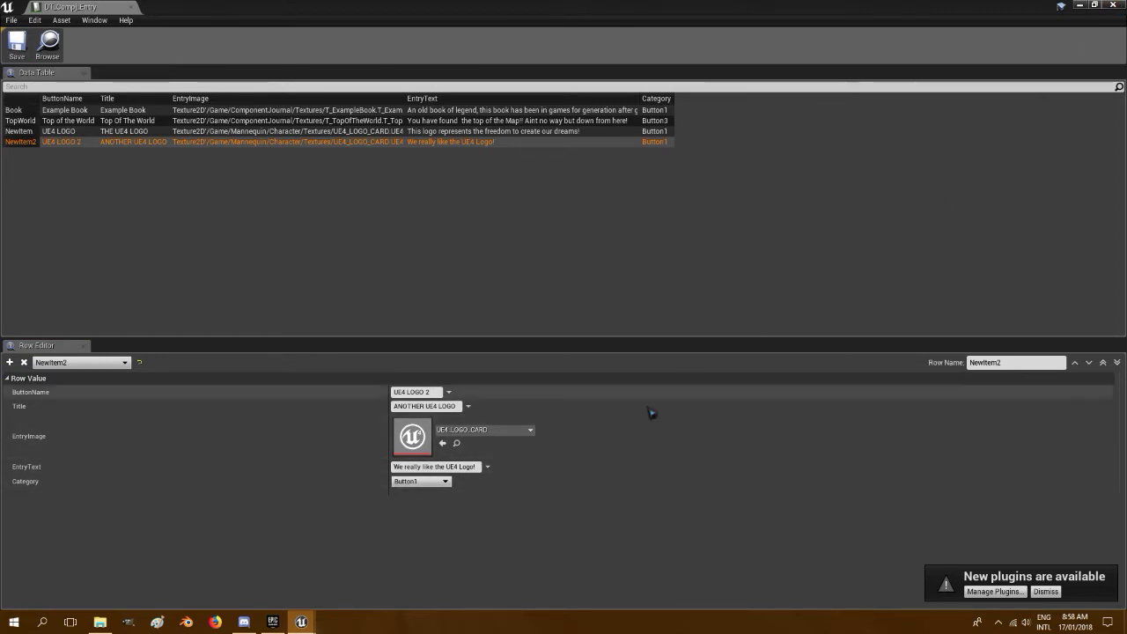
left_click(1113, 4)
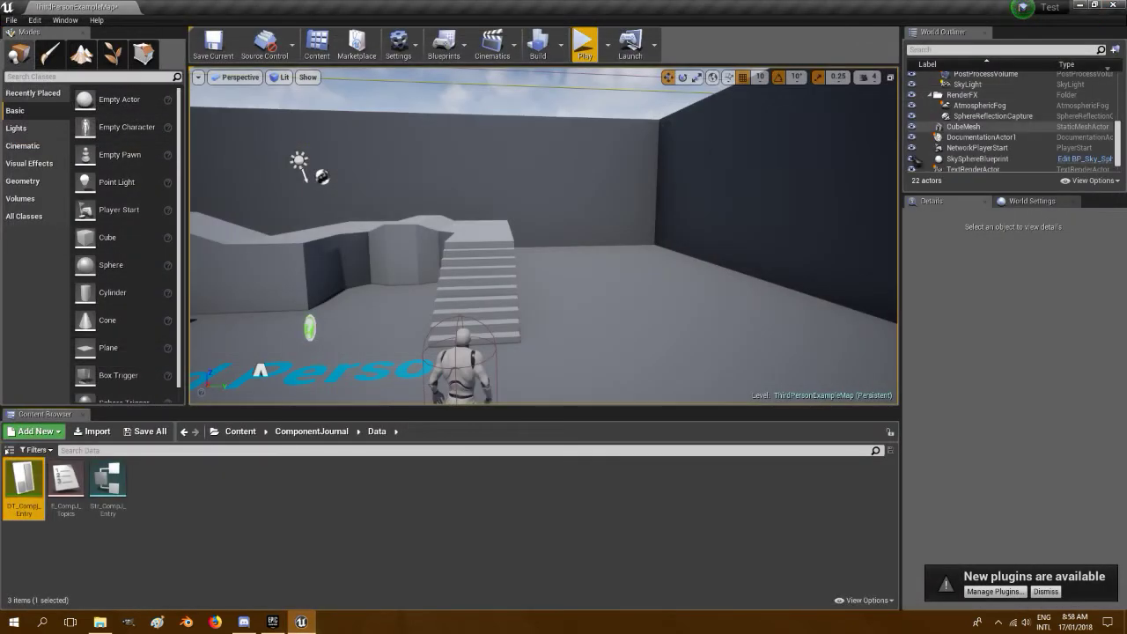
Inspect the E_CompJ_Topics enum and return to the Content root folder.
double_click(75, 488)
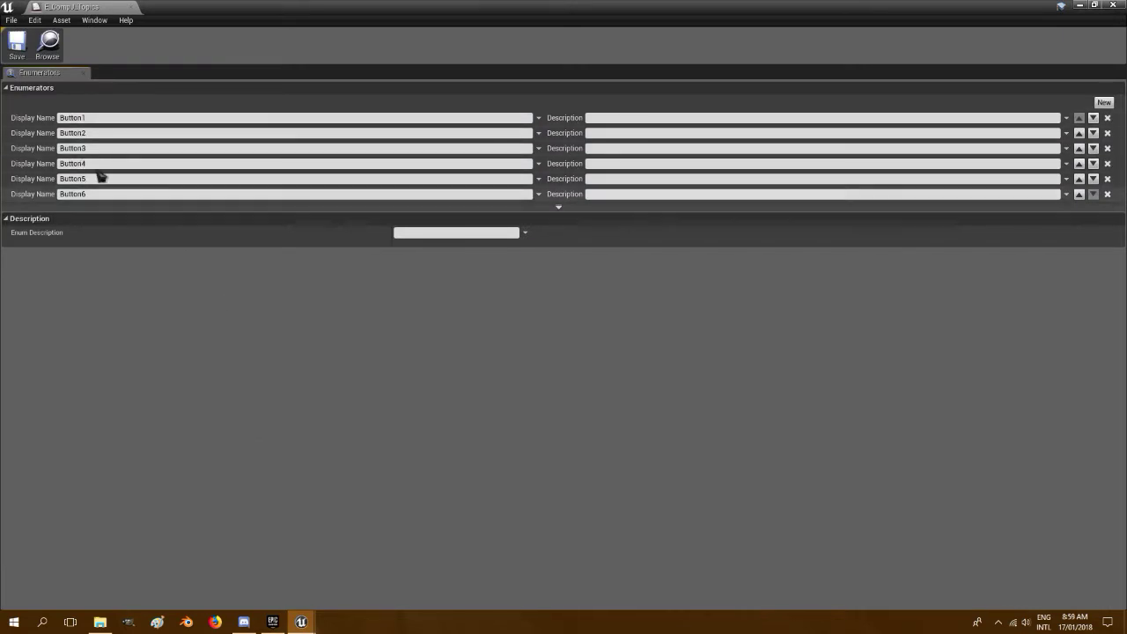
left_click(1113, 4)
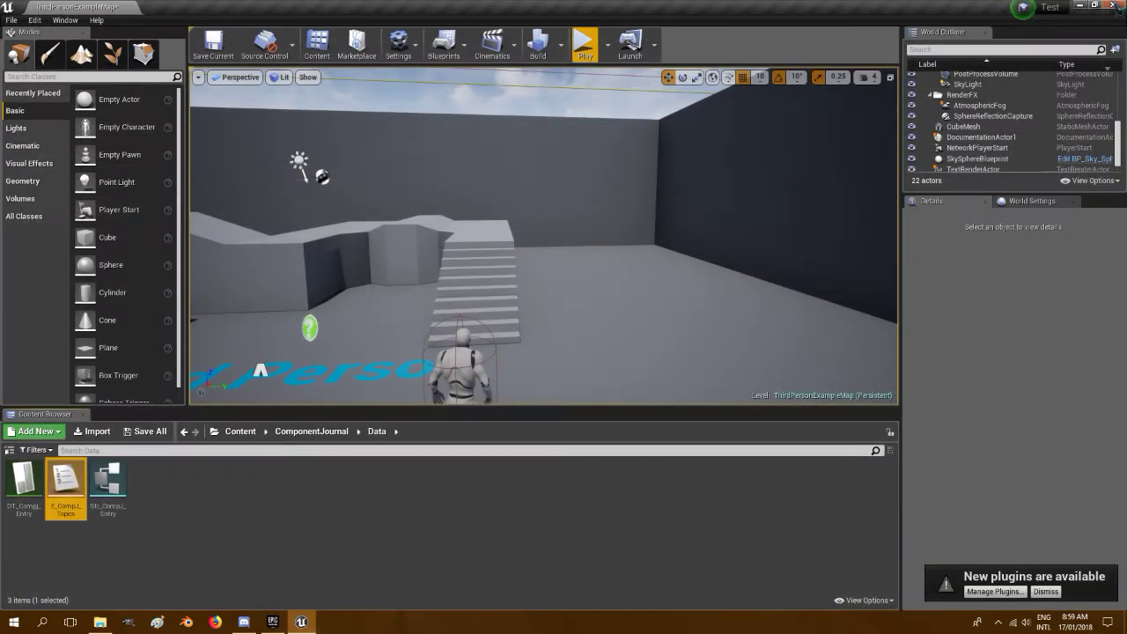
left_click(244, 433)
Drop a BP_Place actor from ComponentJournal > Blueprints into the level at 510, 1080, 340.
double_click(25, 478)
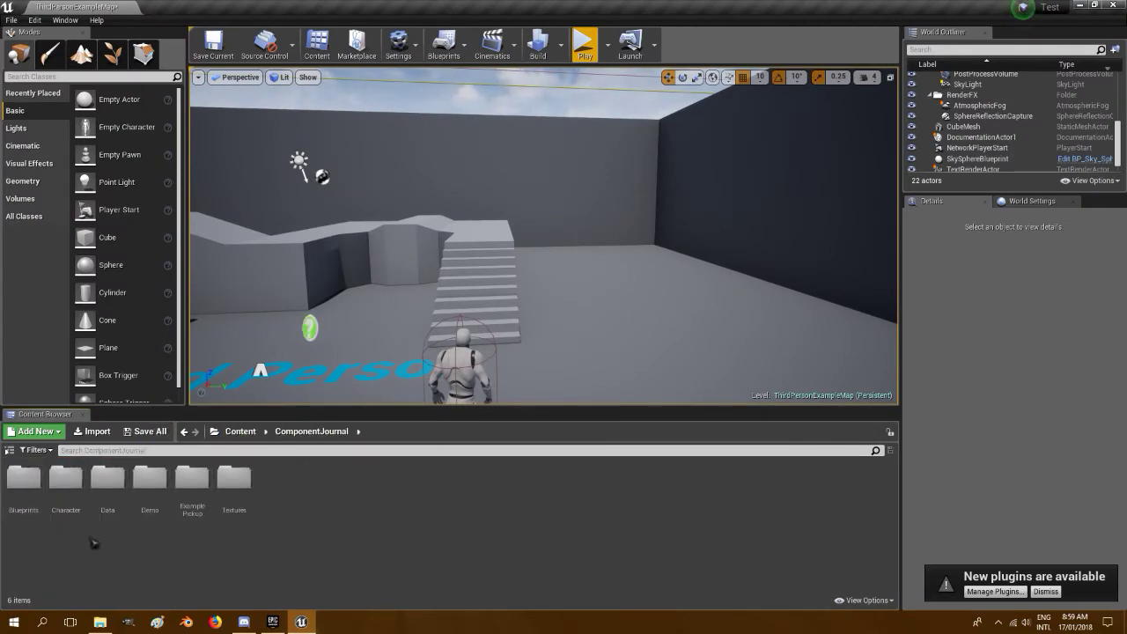
double_click(27, 480)
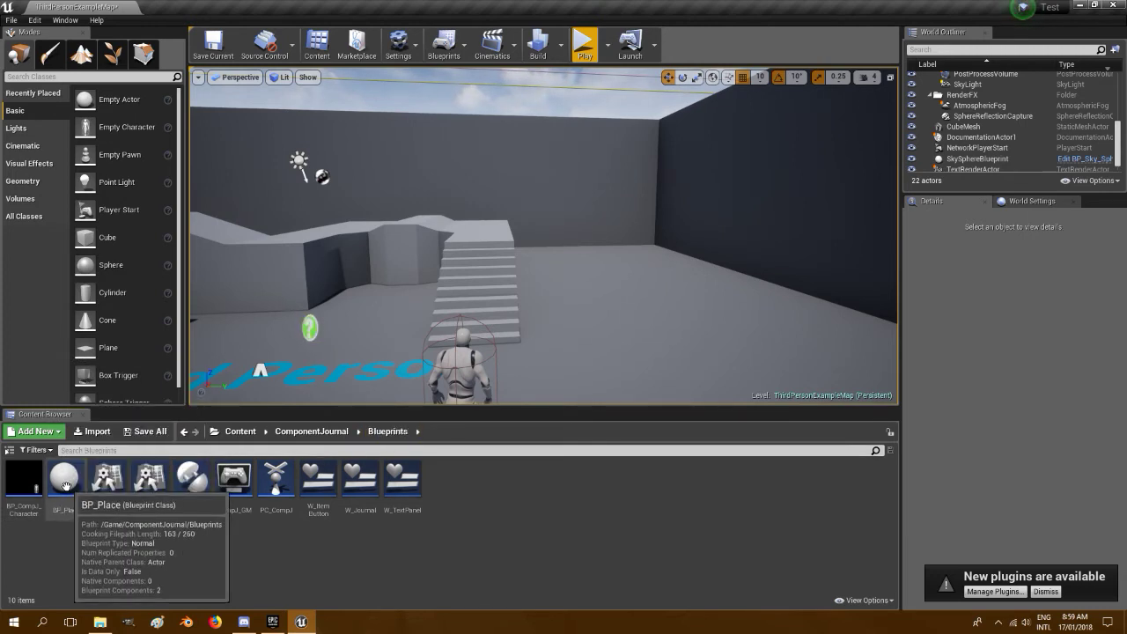
left_click_drag(64, 481, 636, 175)
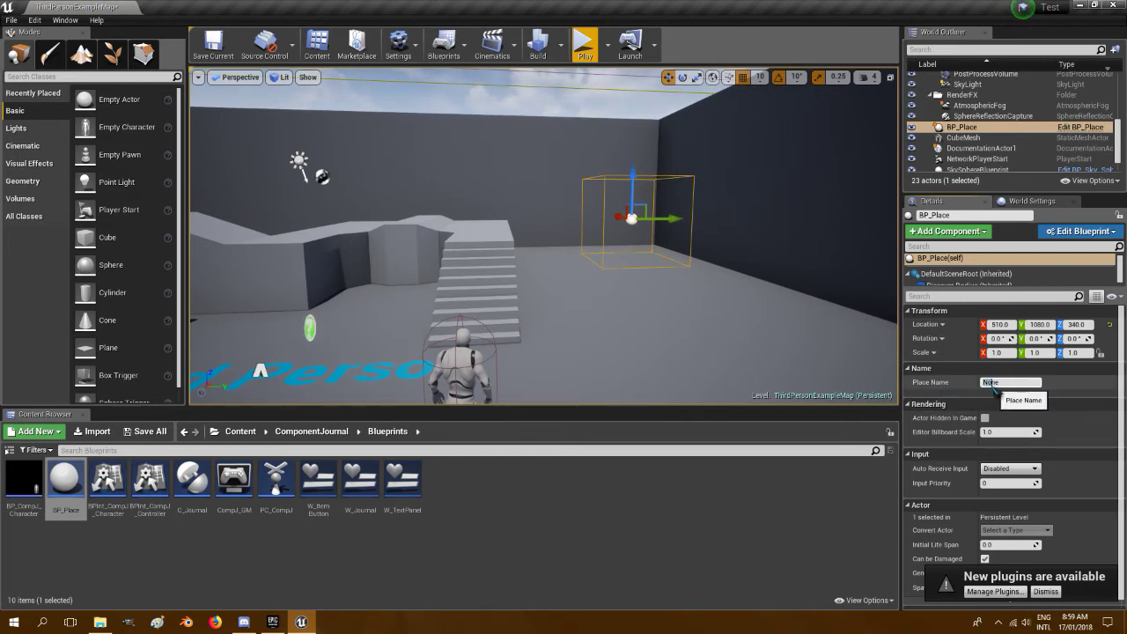
Set the BP_Place actor's Place Name to NewItem2, save the map and start Play in Editor.
left_click(1010, 384)
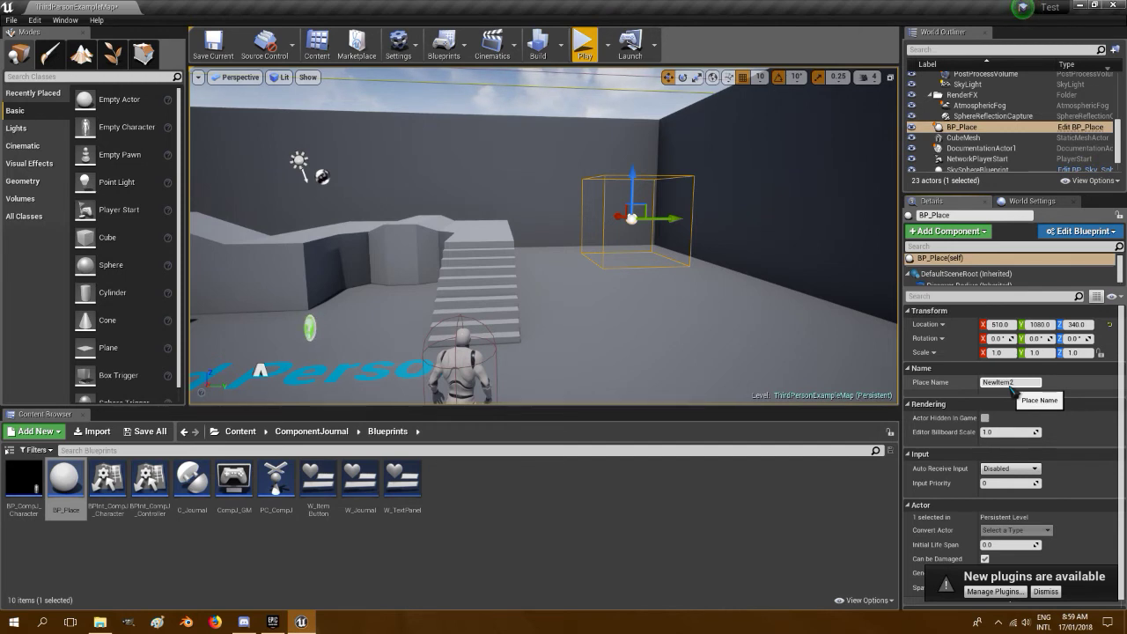
left_click(755, 348)
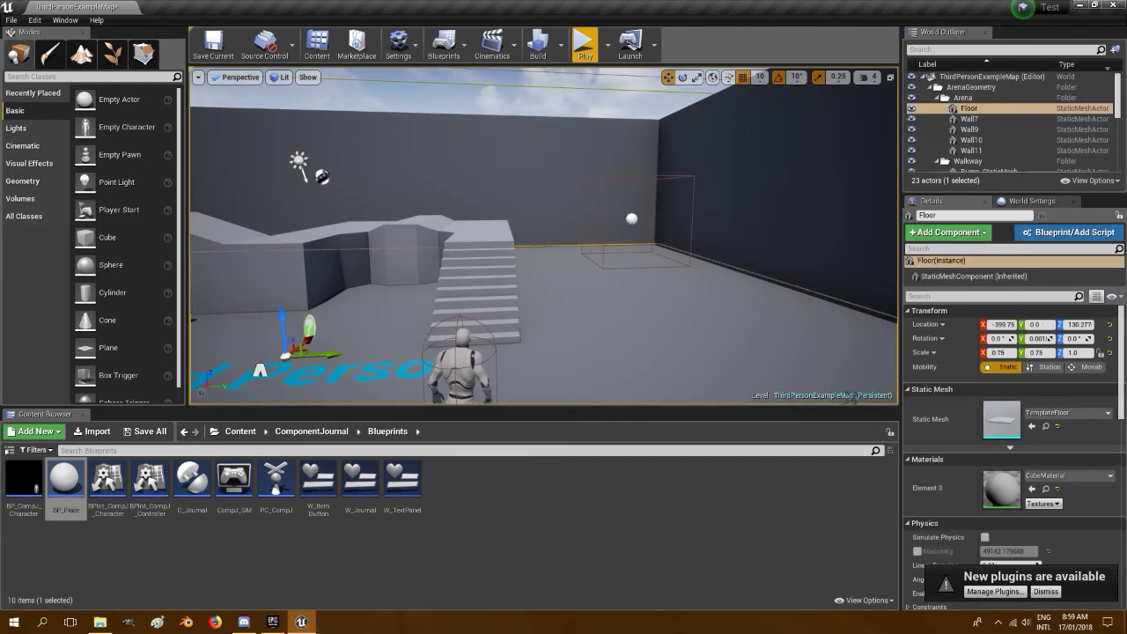
left_click(690, 266)
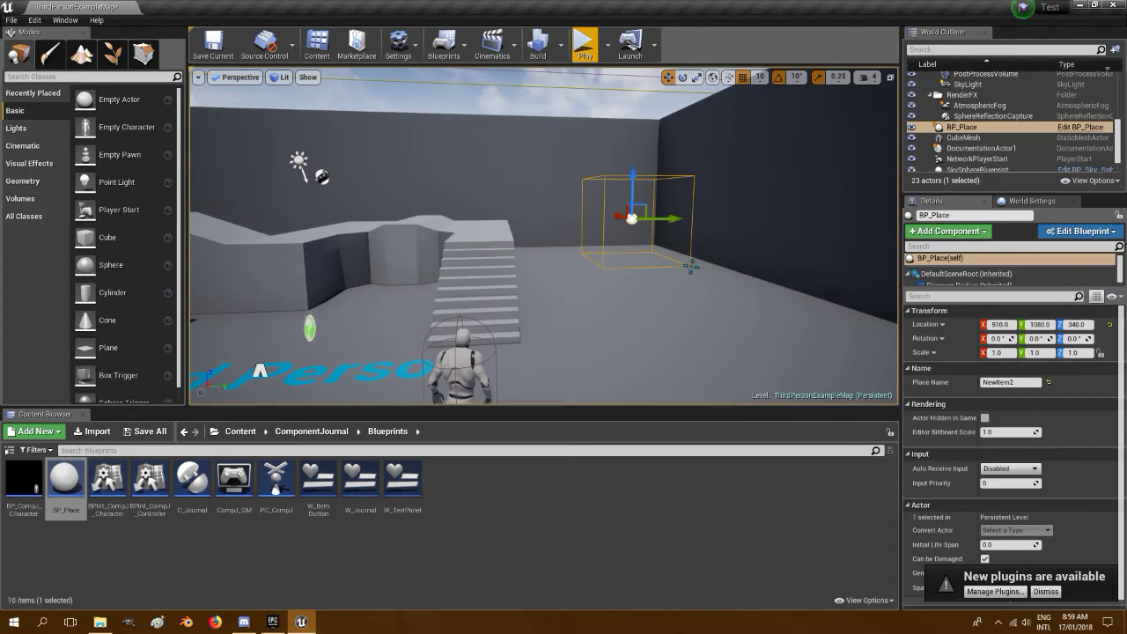
left_click(213, 44)
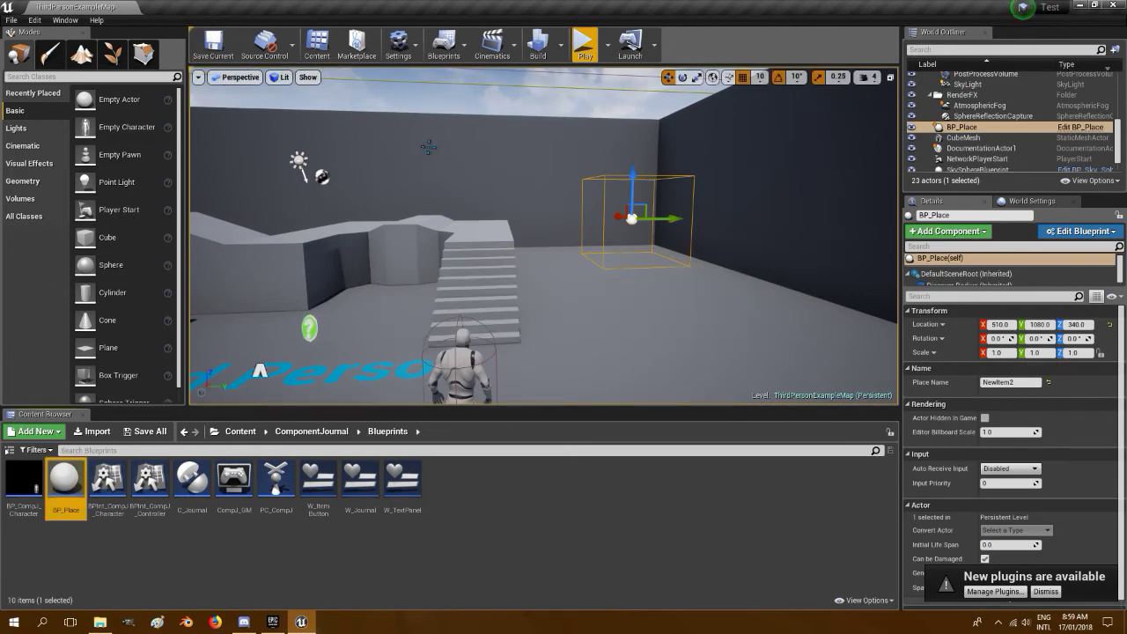
left_click(585, 41)
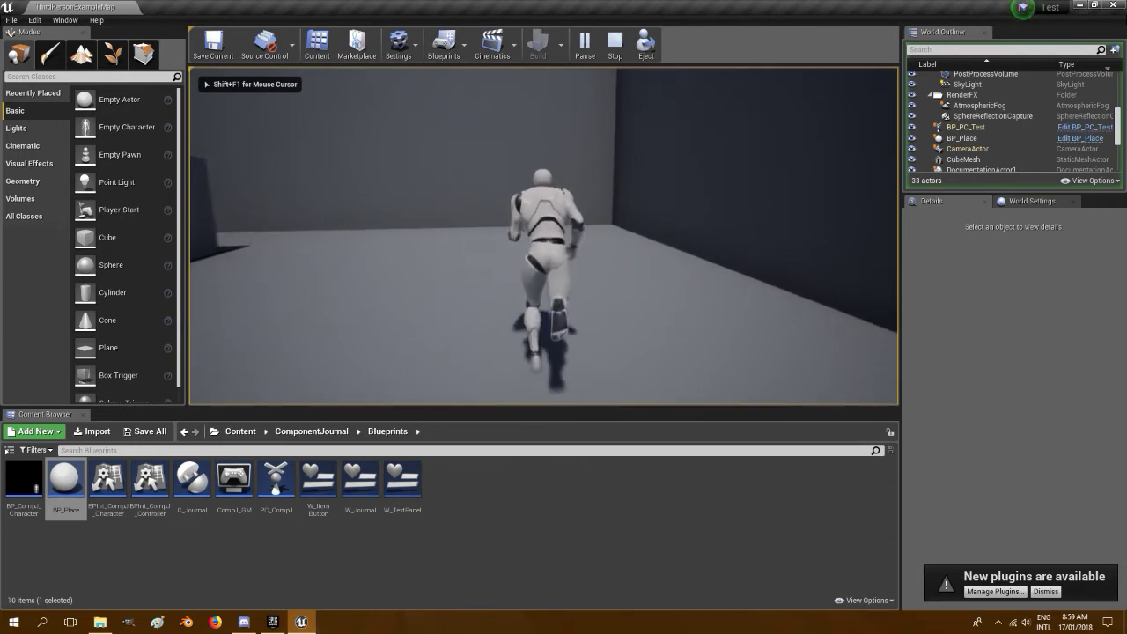
key("e")
key("w")
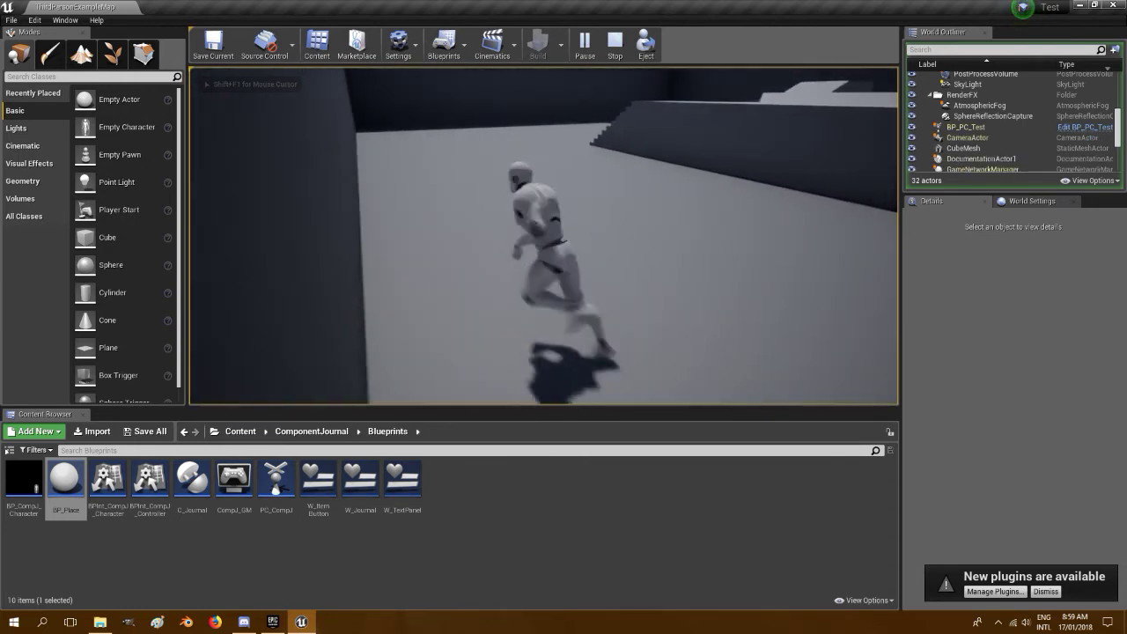
key("j")
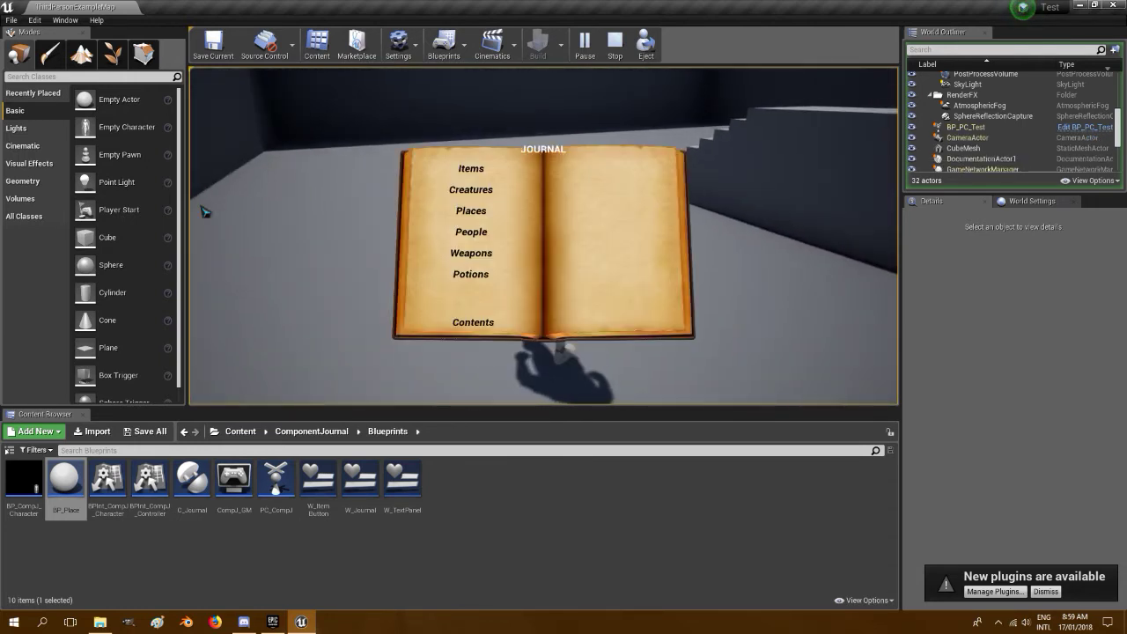
left_click(466, 174)
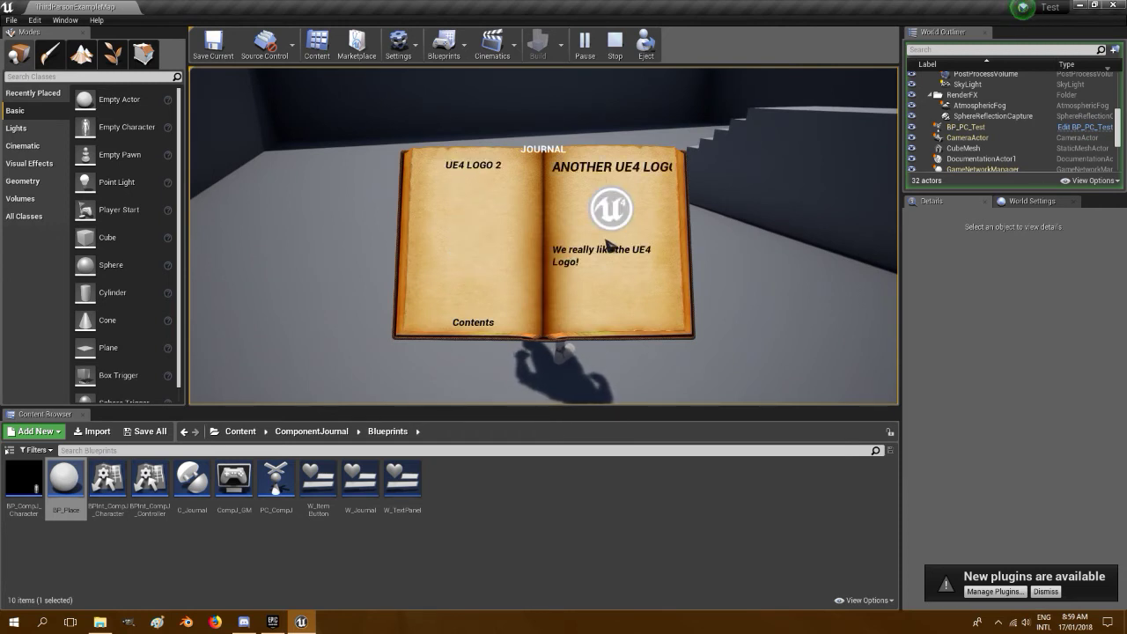
left_click(469, 323)
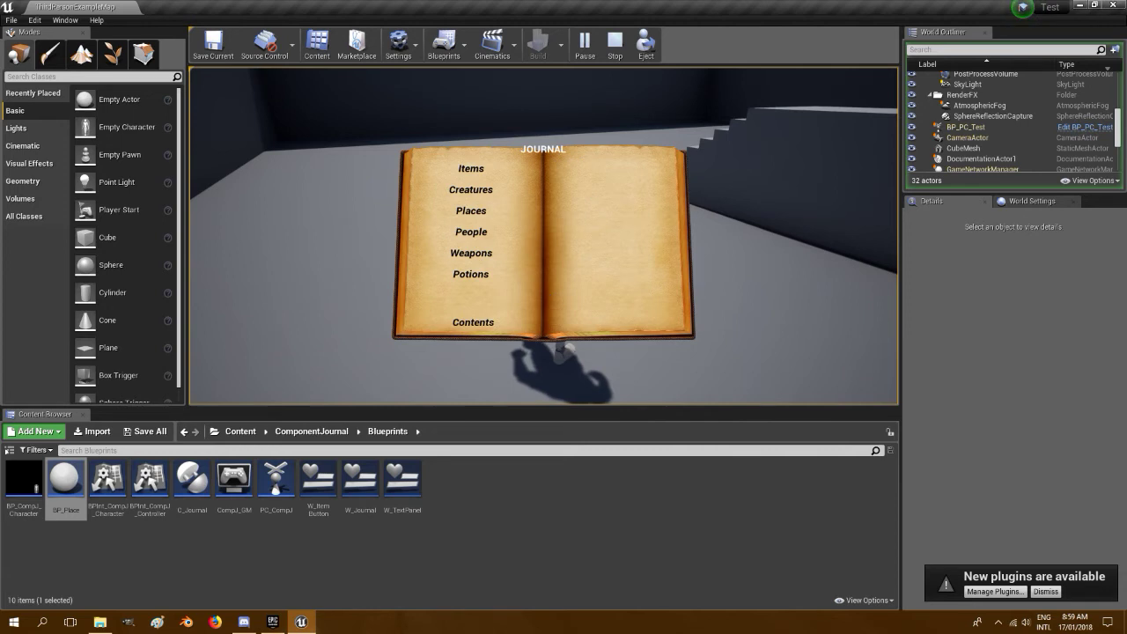
key("j")
key("w")
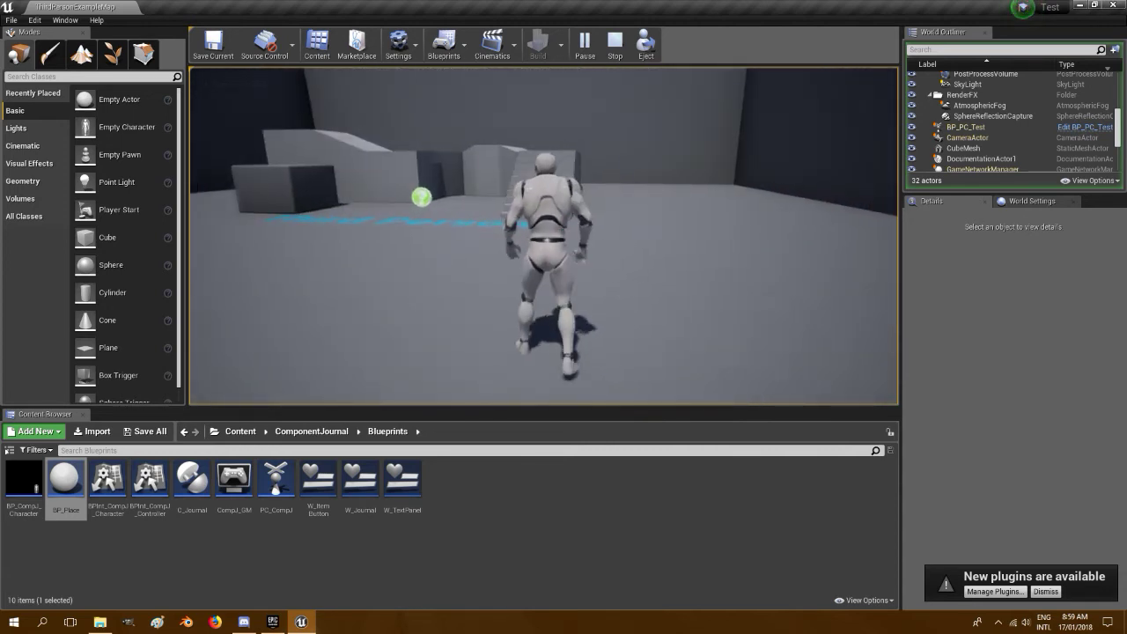
key("Escape")
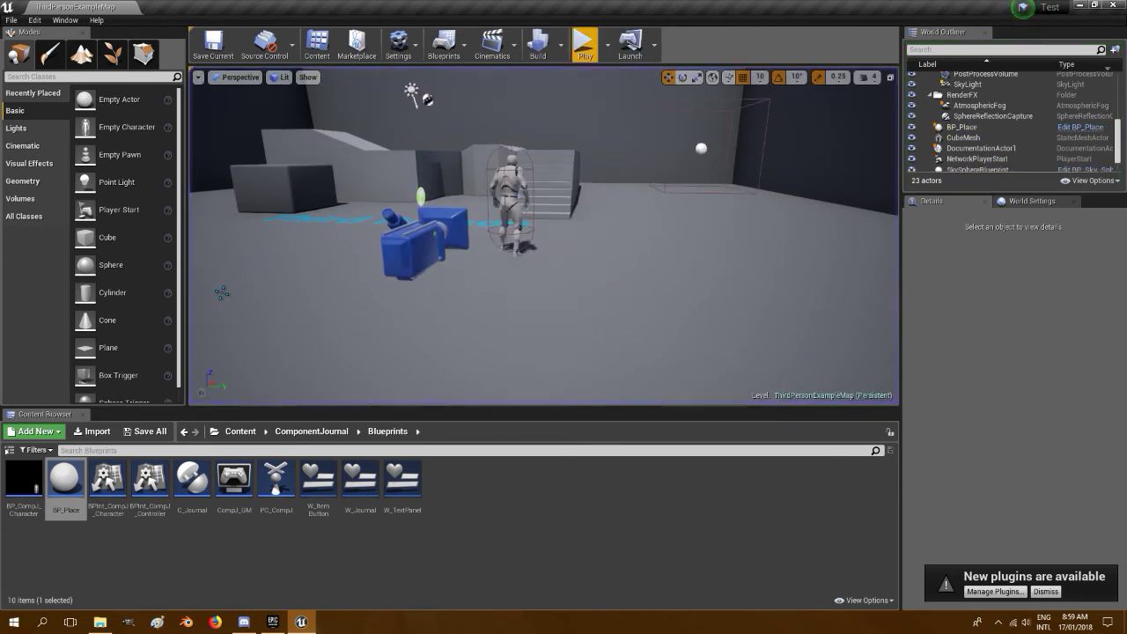
Open BP_BookPickup from Content > ComponentJournal > ExamplePickup.
left_click(240, 432)
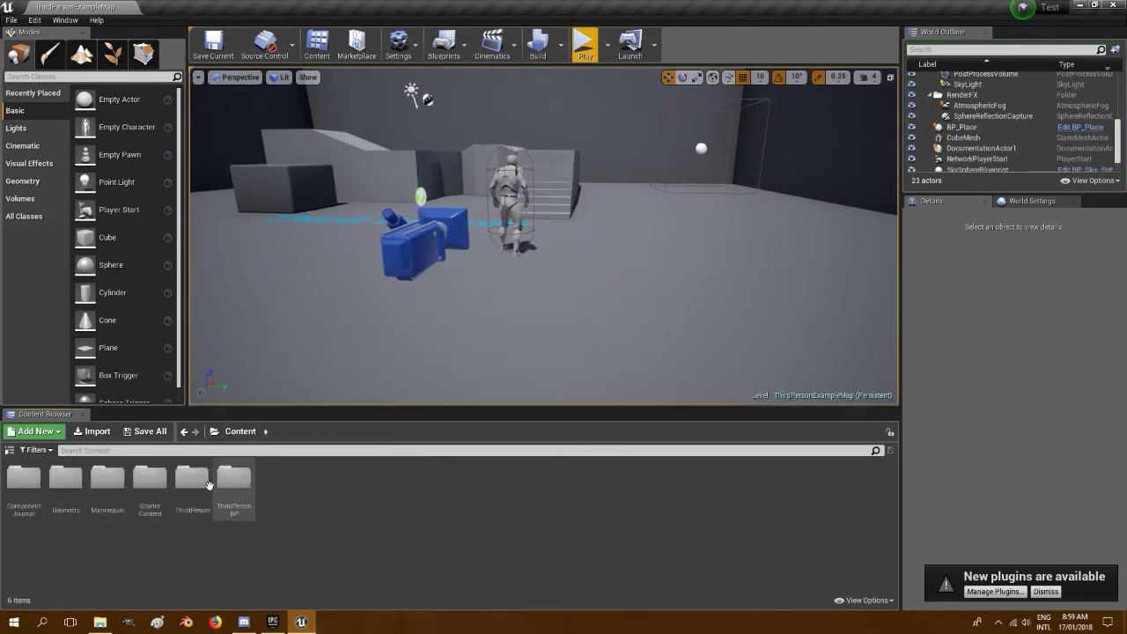
double_click(28, 483)
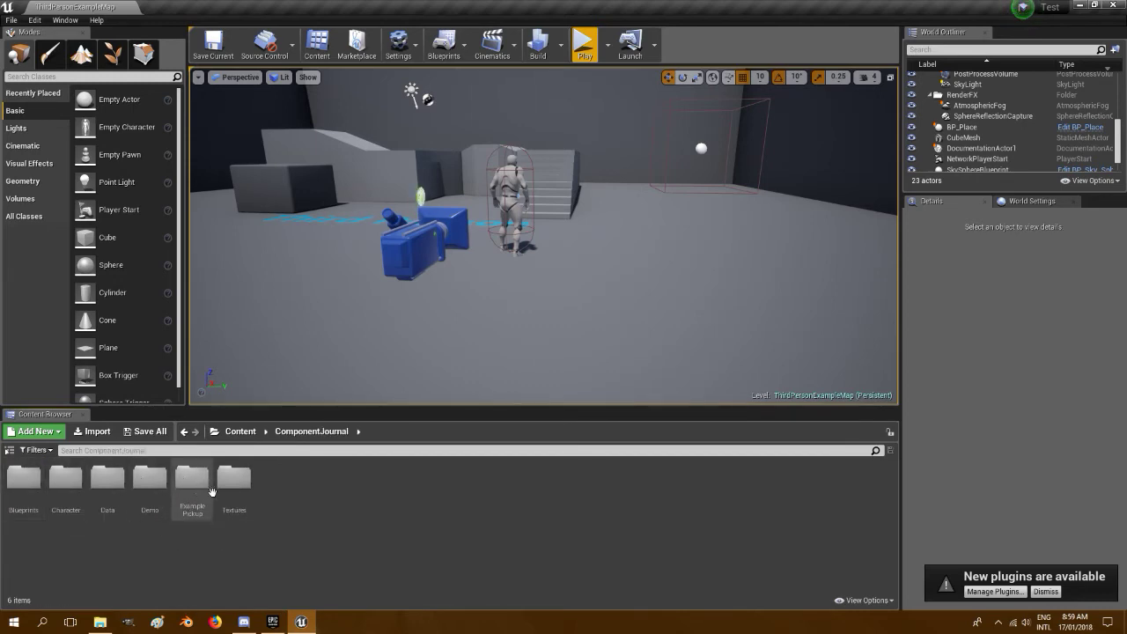
double_click(191, 478)
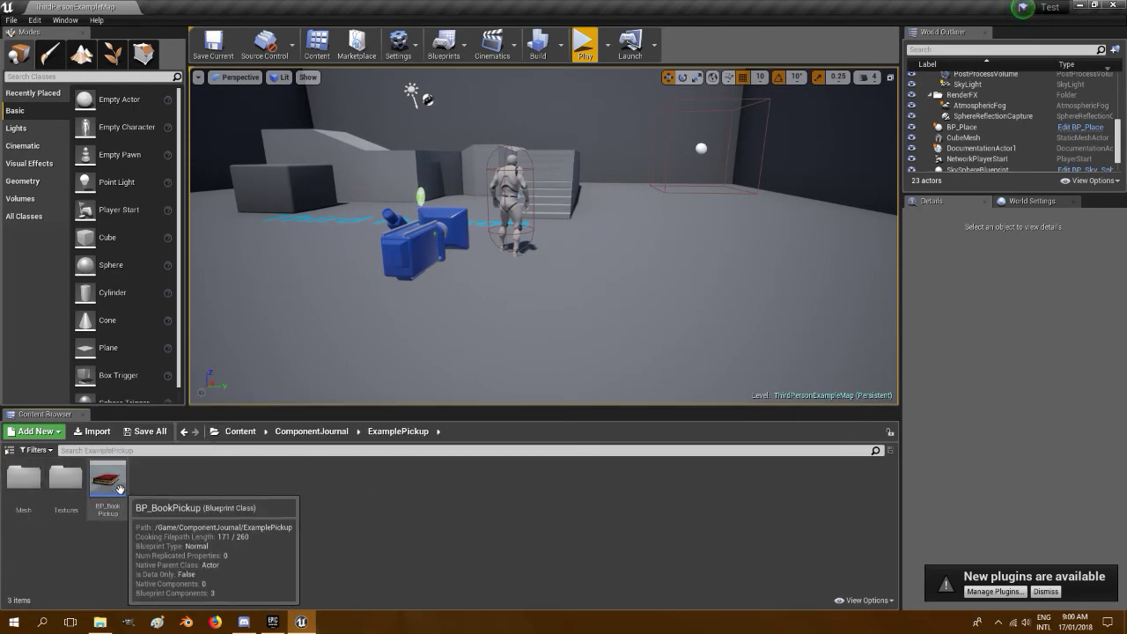
double_click(110, 482)
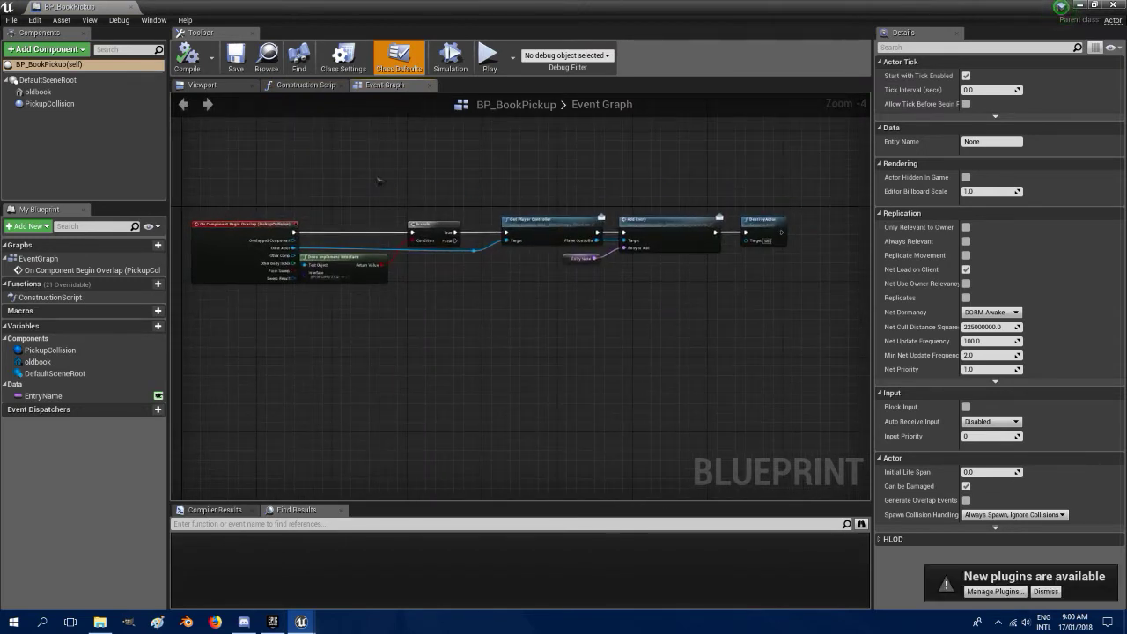
Pan across the overlap event, Branch and interface check nodes, then close the Blueprint.
scroll(428, 244, "up", 3)
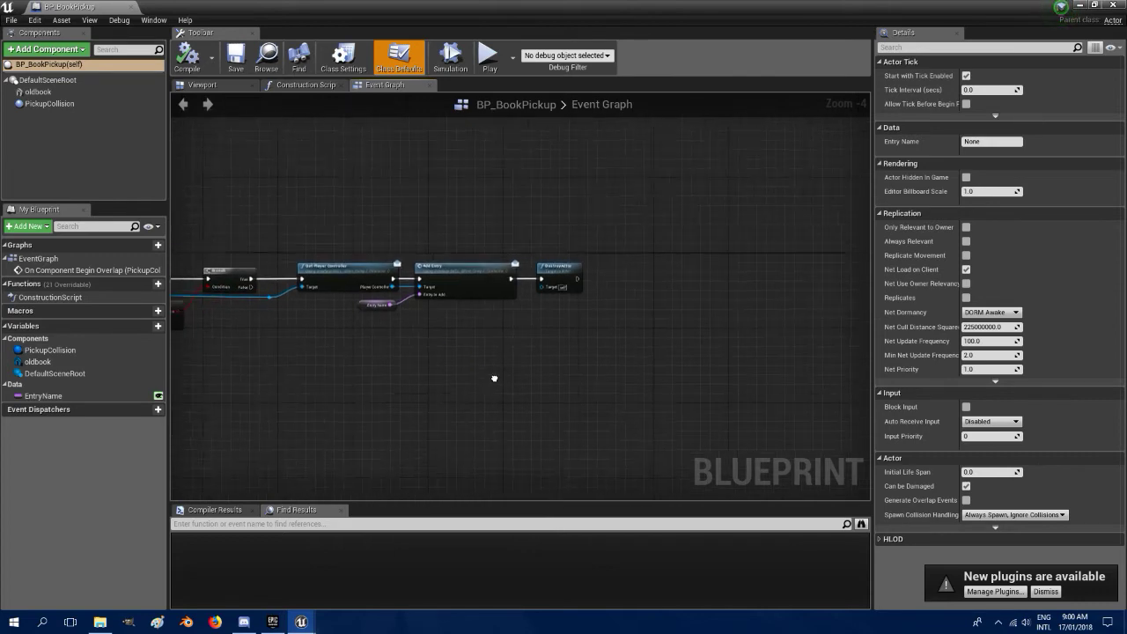
right_click_drag(424, 340, 507, 340)
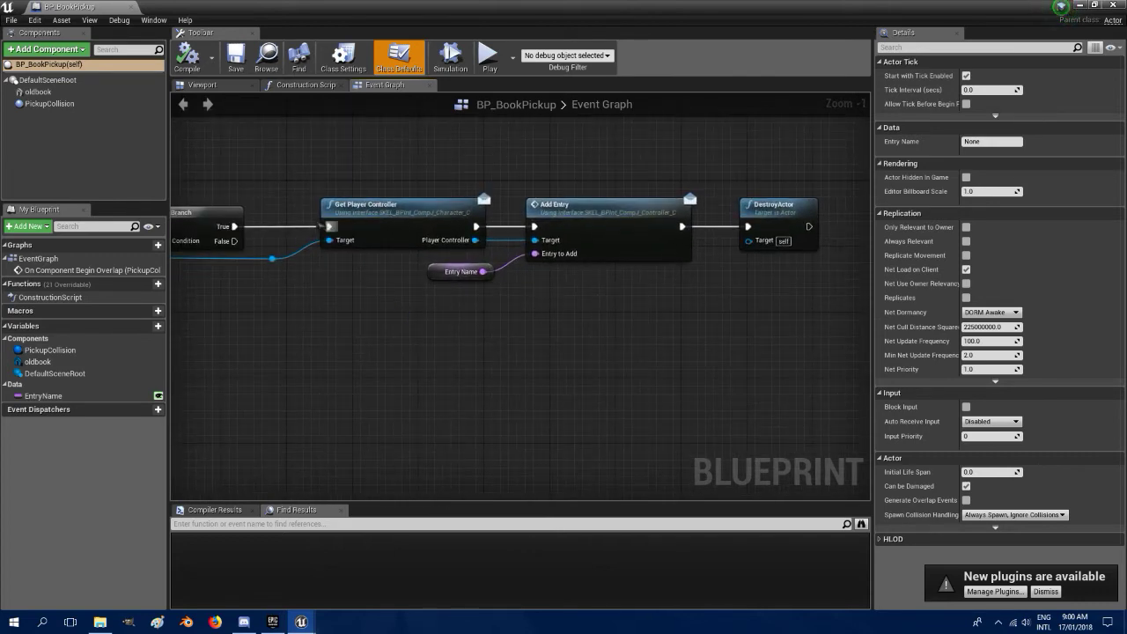
right_click_drag(324, 313, 244, 307)
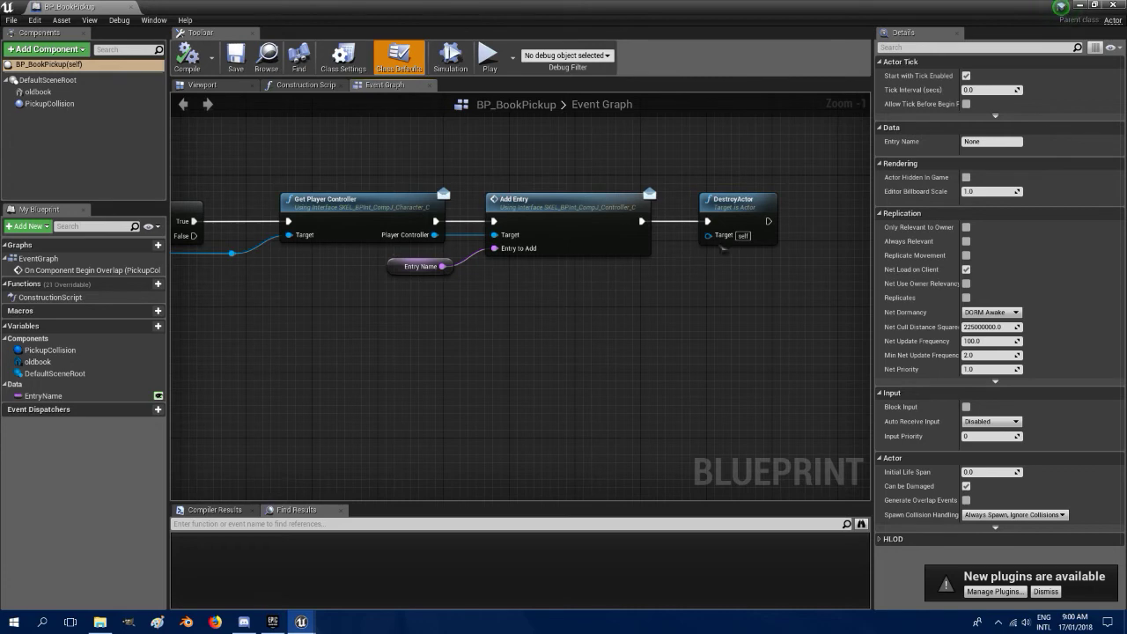
scroll(590, 311, "down", 2)
right_click_drag(590, 311, 753, 348)
left_click(1113, 5)
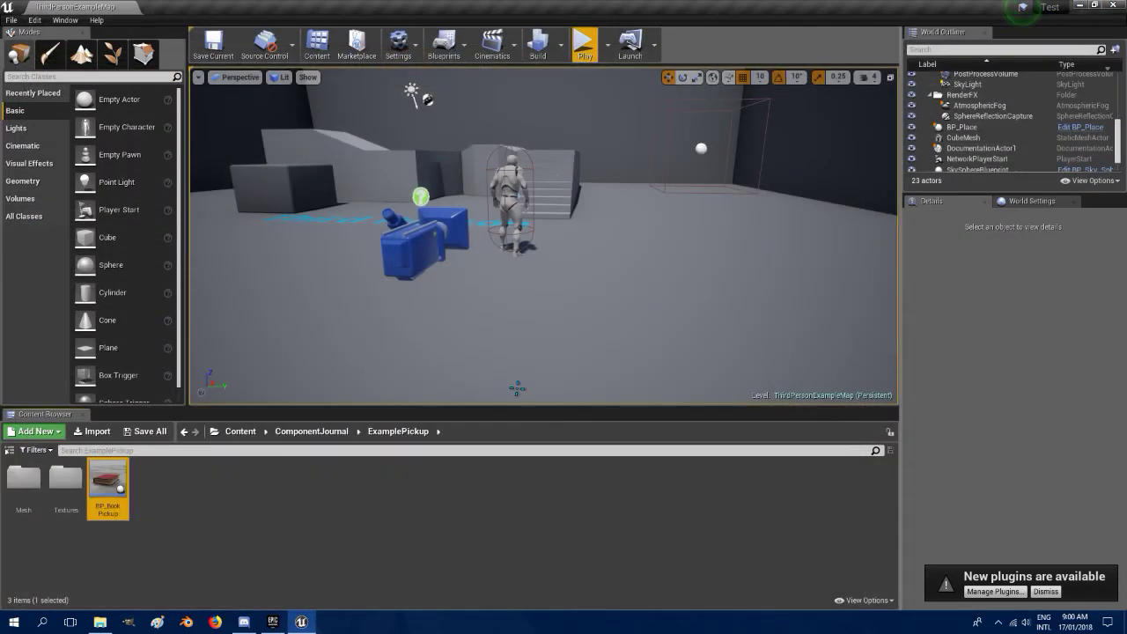
Create an Actor-based Blueprint Class named BP_Statue_Pickup in the ExamplePickup folder.
right_click(155, 496)
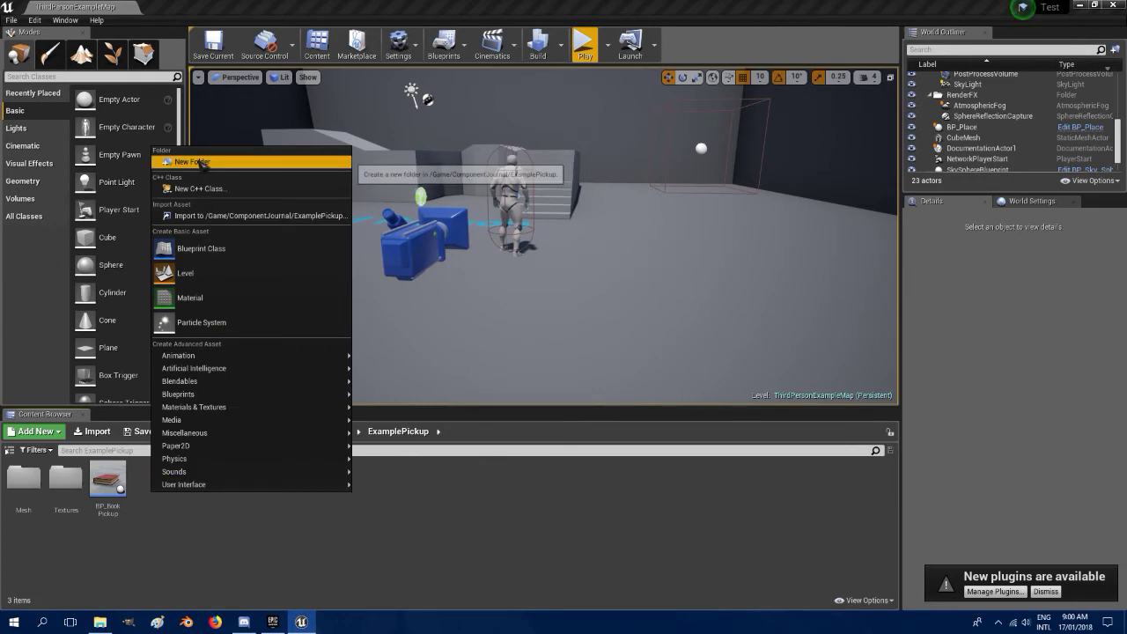
left_click(201, 248)
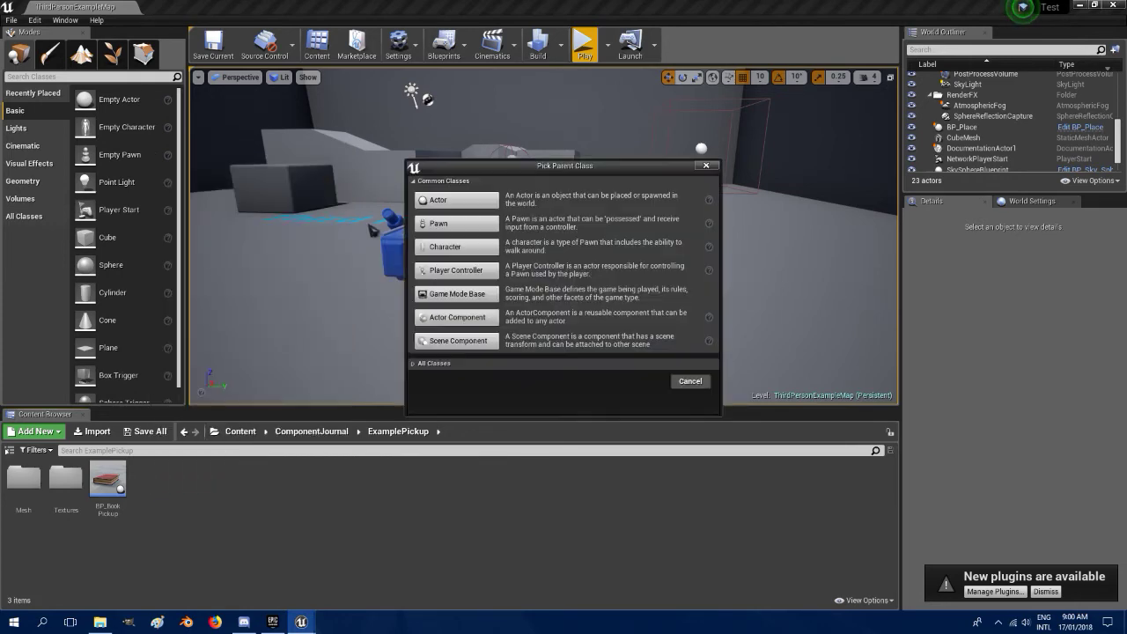
left_click(438, 199)
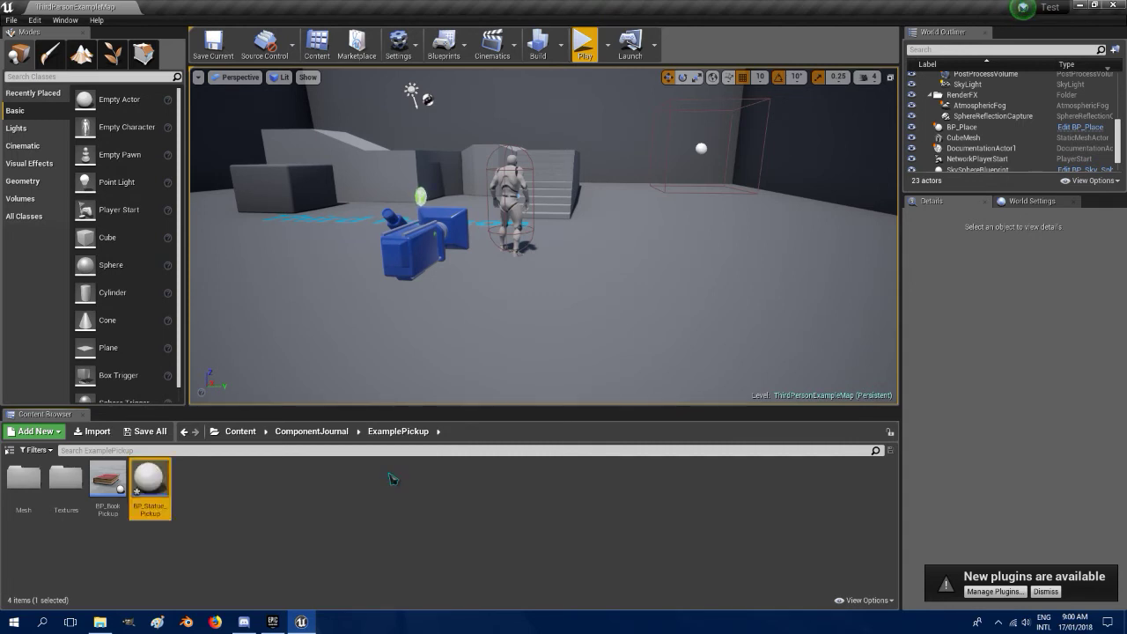
Open BP_Statue_Pickup and shrink its editor window toward the right of the screen.
double_click(155, 494)
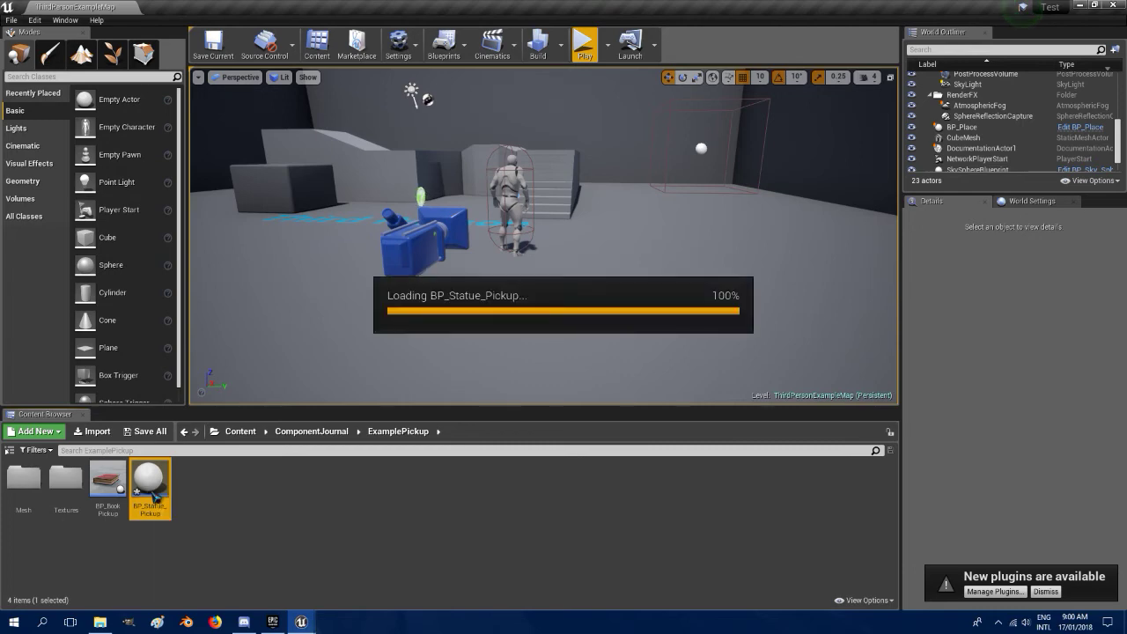
left_click(1094, 4)
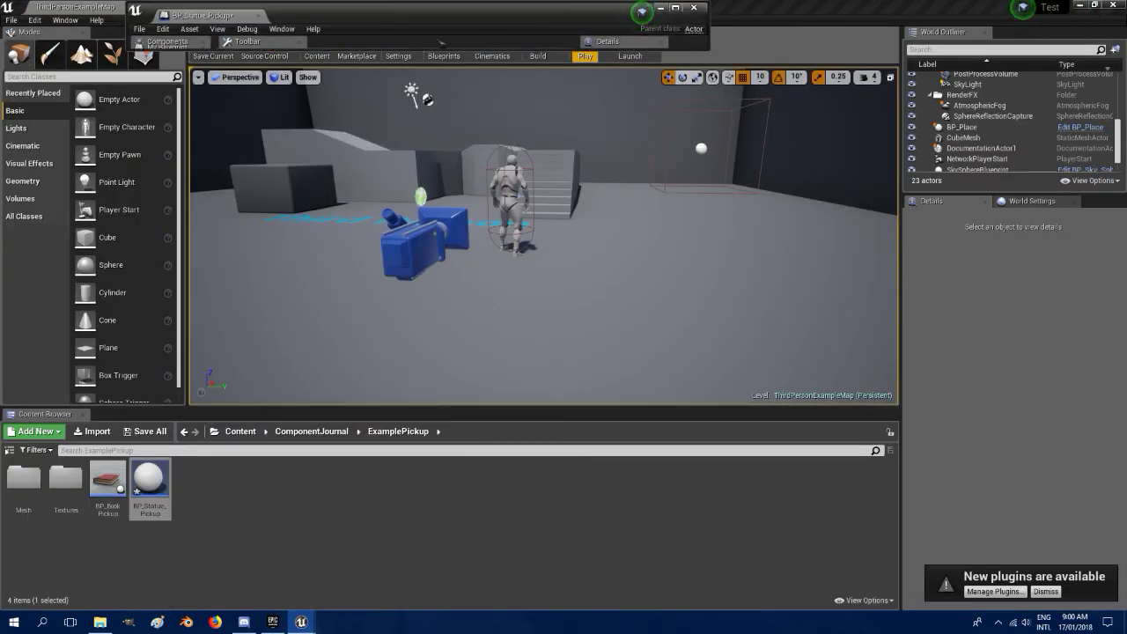
left_click_drag(441, 41, 605, 460)
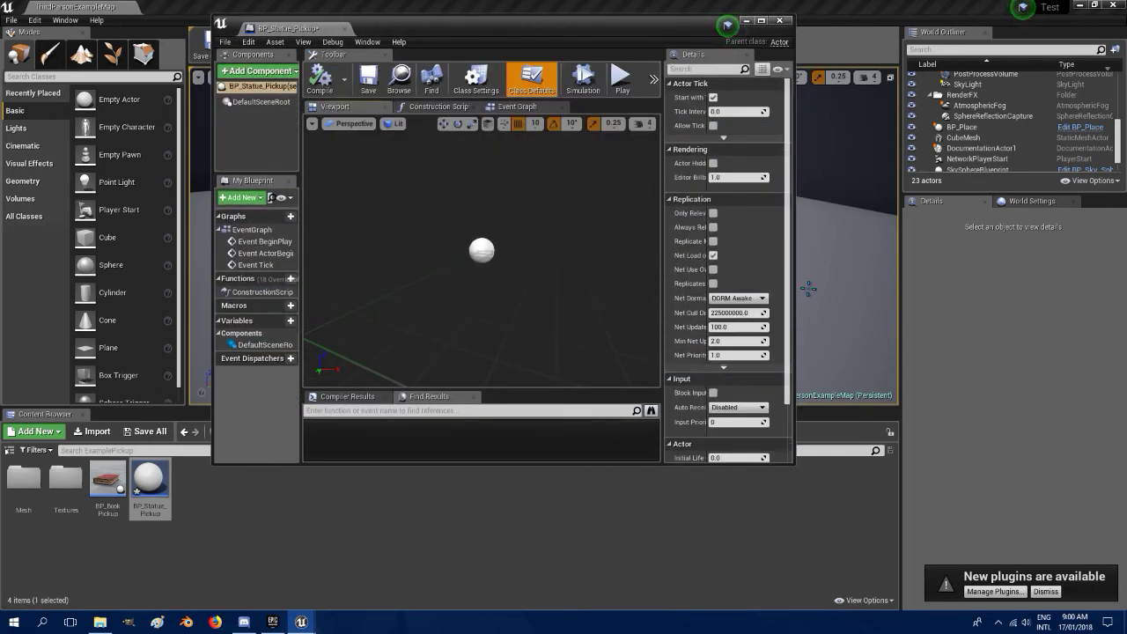
left_click_drag(728, 25, 910, 11)
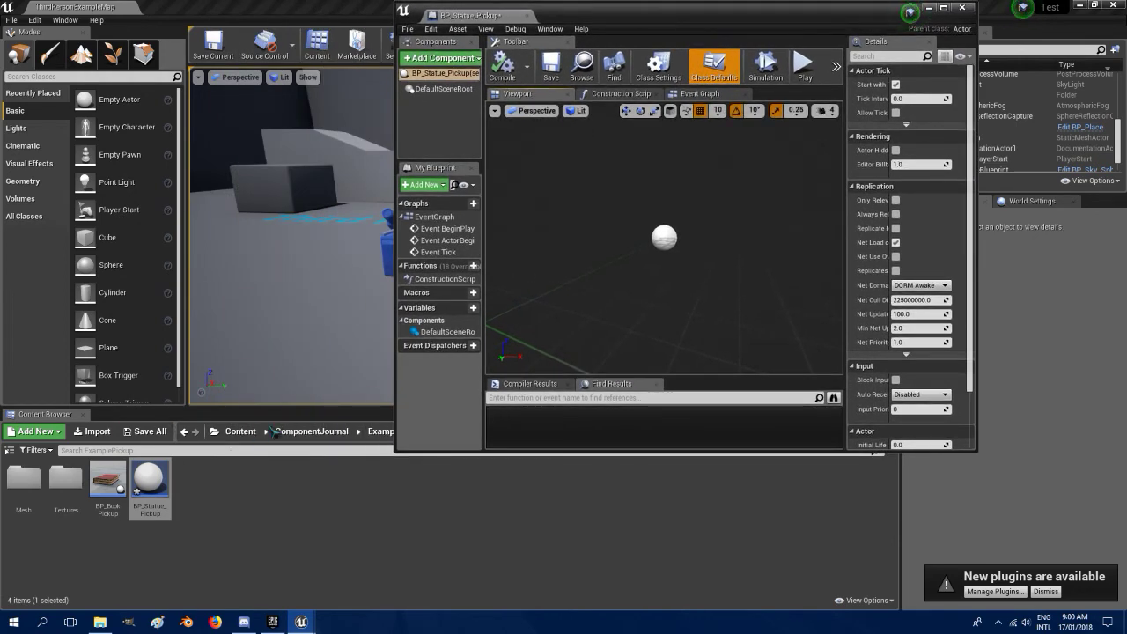
Add the SM_Statue mesh from StarterContent > Props as a component of the Blueprint.
left_click(240, 431)
double_click(150, 480)
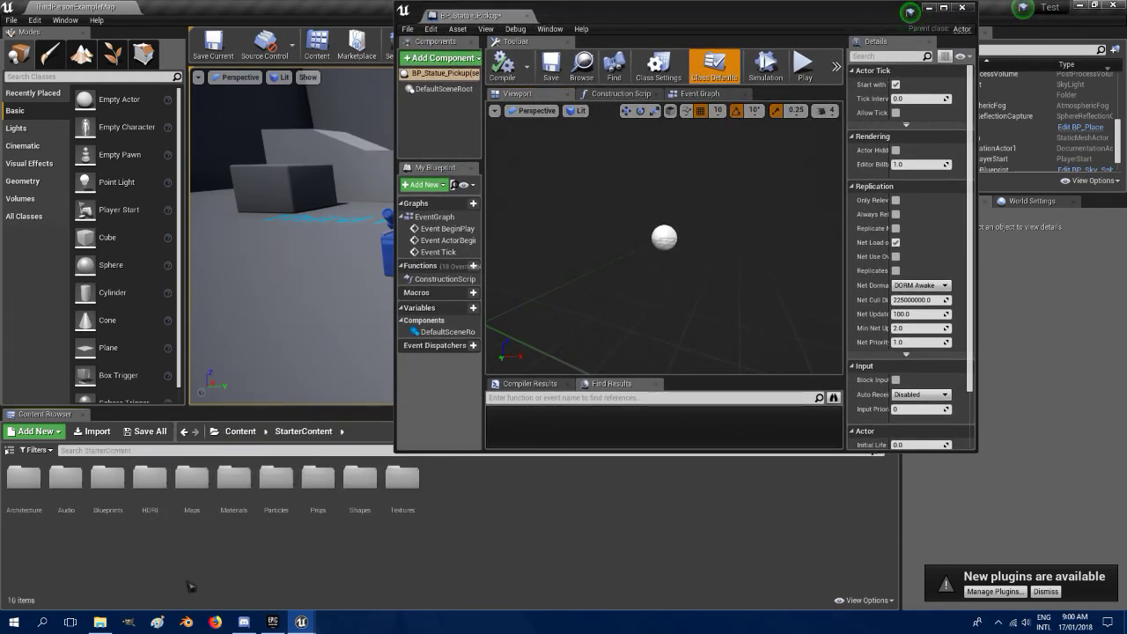
double_click(317, 482)
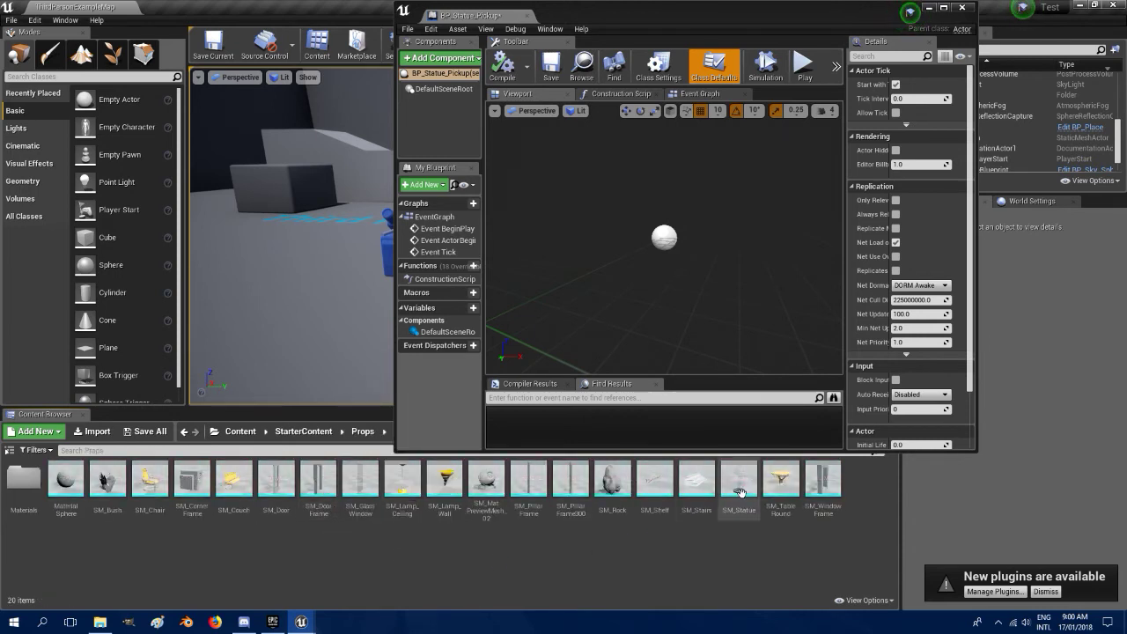
left_click_drag(739, 480, 680, 247)
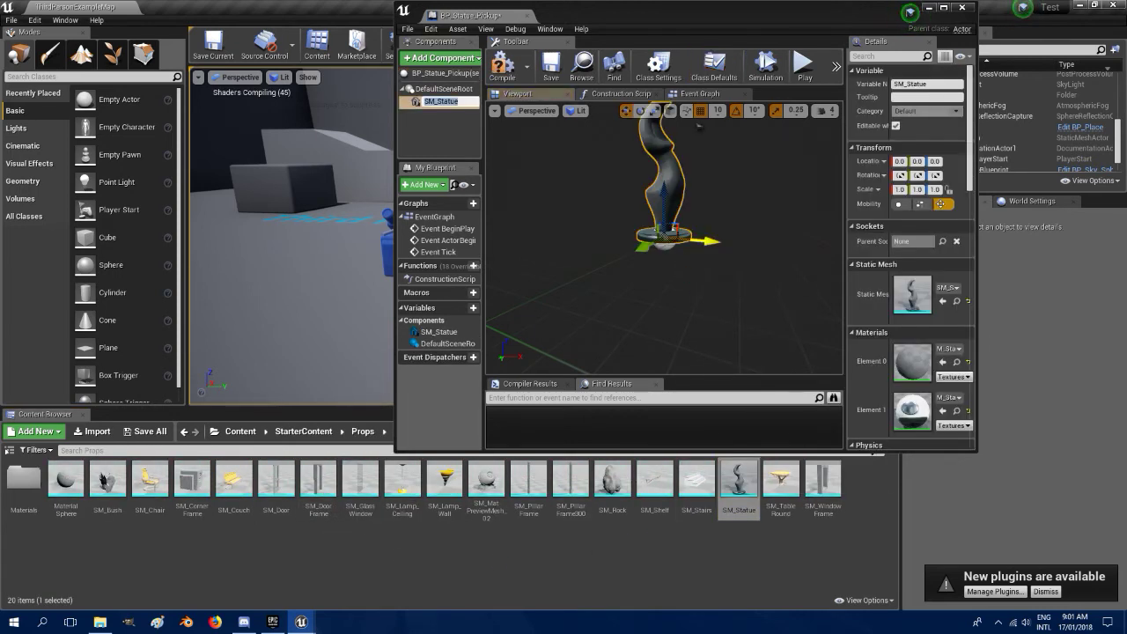
left_click_drag(811, 31, 607, 110)
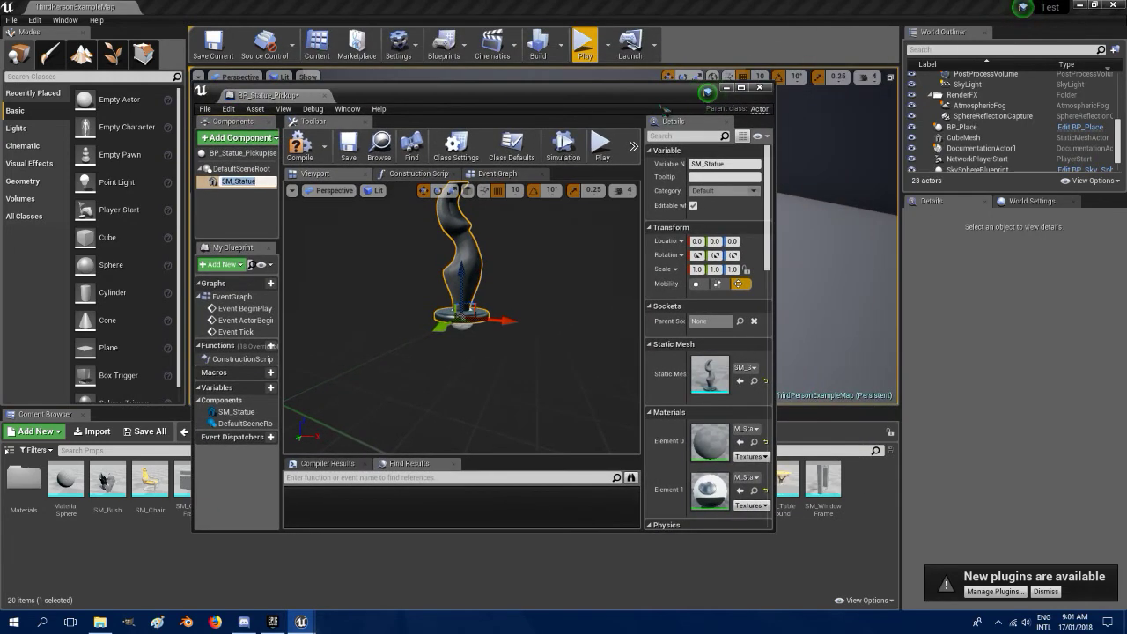
Maximize the Blueprint editor and orbit the preview around the statue.
scroll(518, 366, "down", 4)
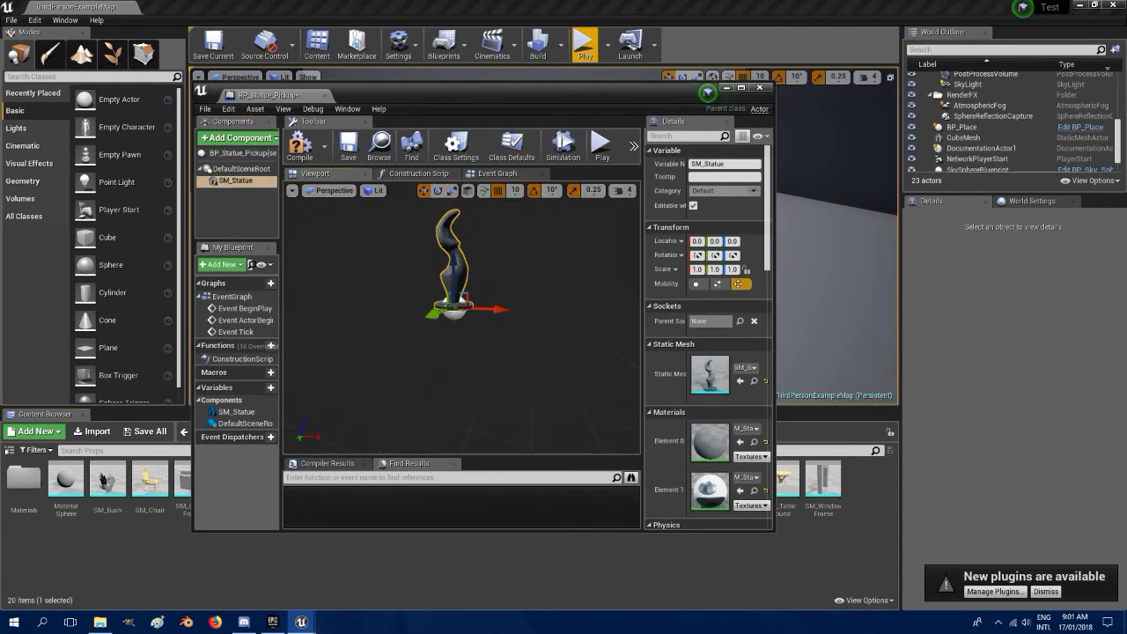
left_click_drag(708, 92, 712, 76)
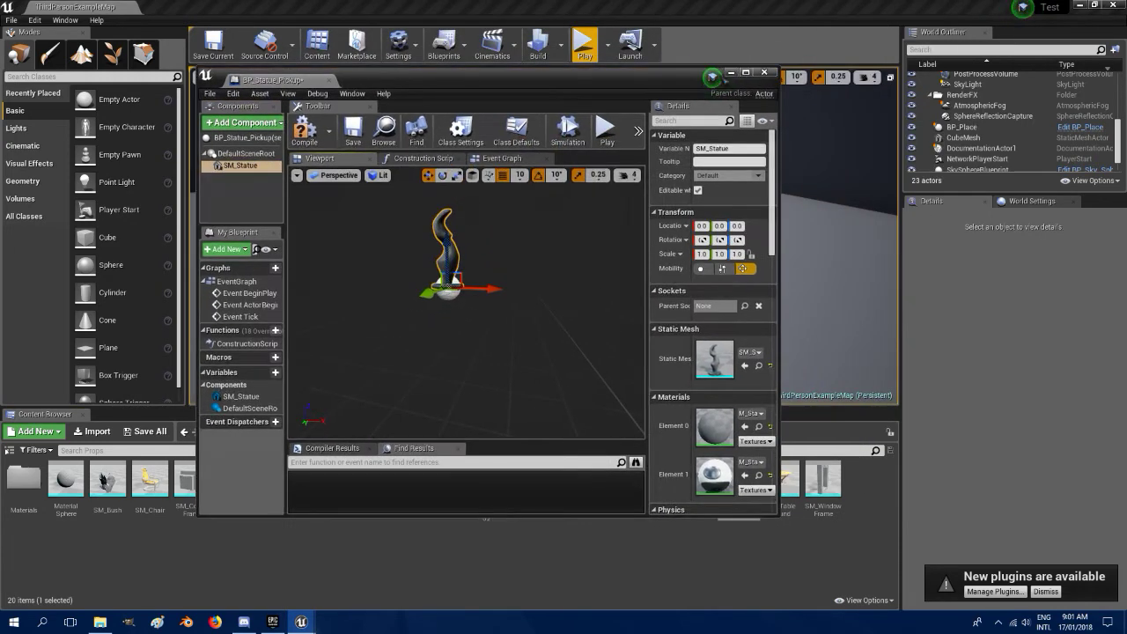
left_click(745, 71)
left_click_drag(334, 290, 326, 263)
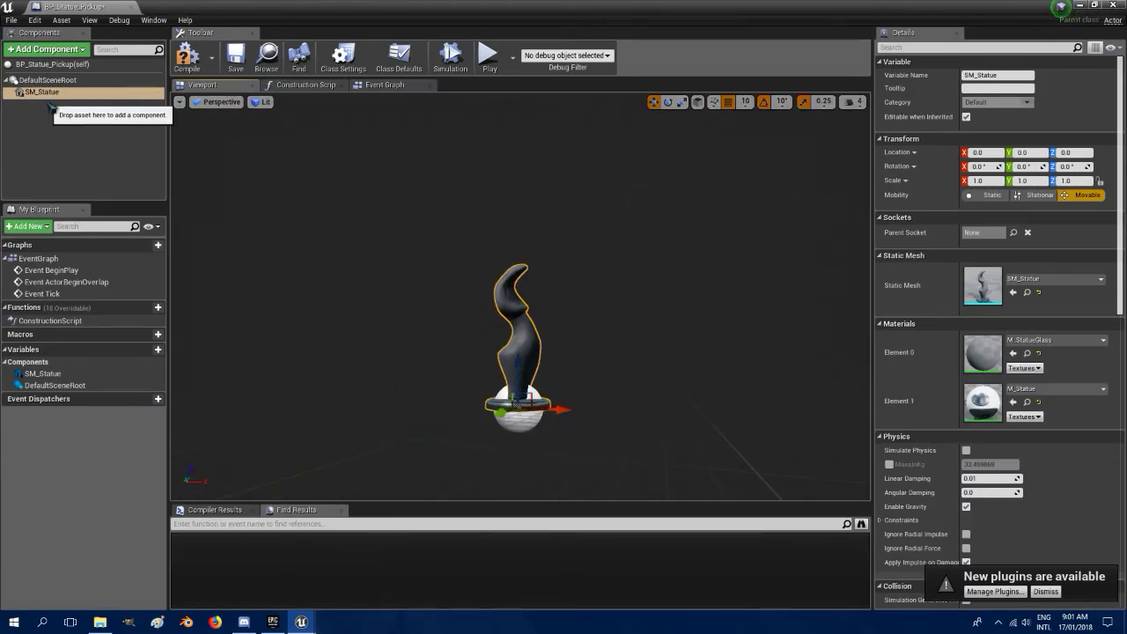
left_click(48, 49)
scroll(77, 178, "down", 10)
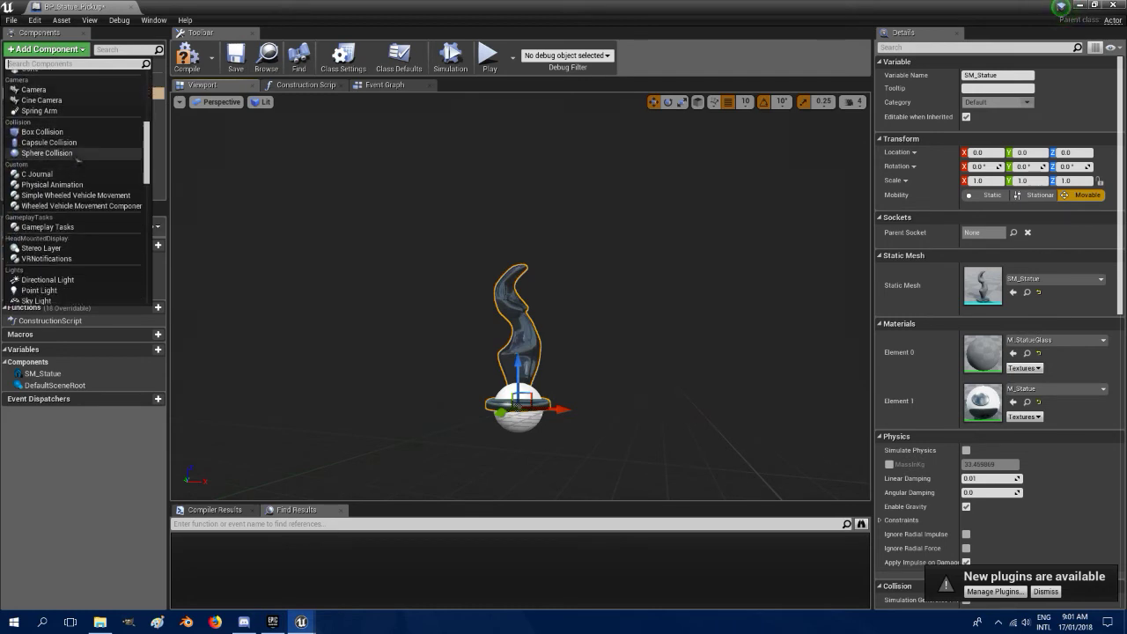
Add a Sphere Collision, raise it to Z 40, set Sphere Radius to 50, and save.
left_click(76, 154)
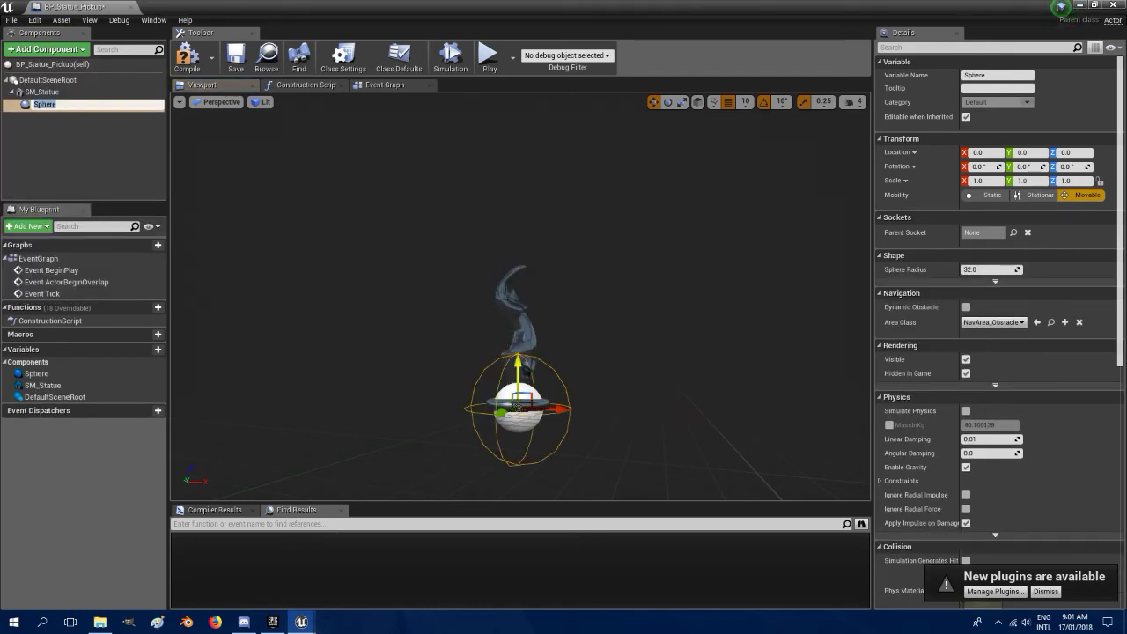
left_click_drag(518, 365, 519, 299)
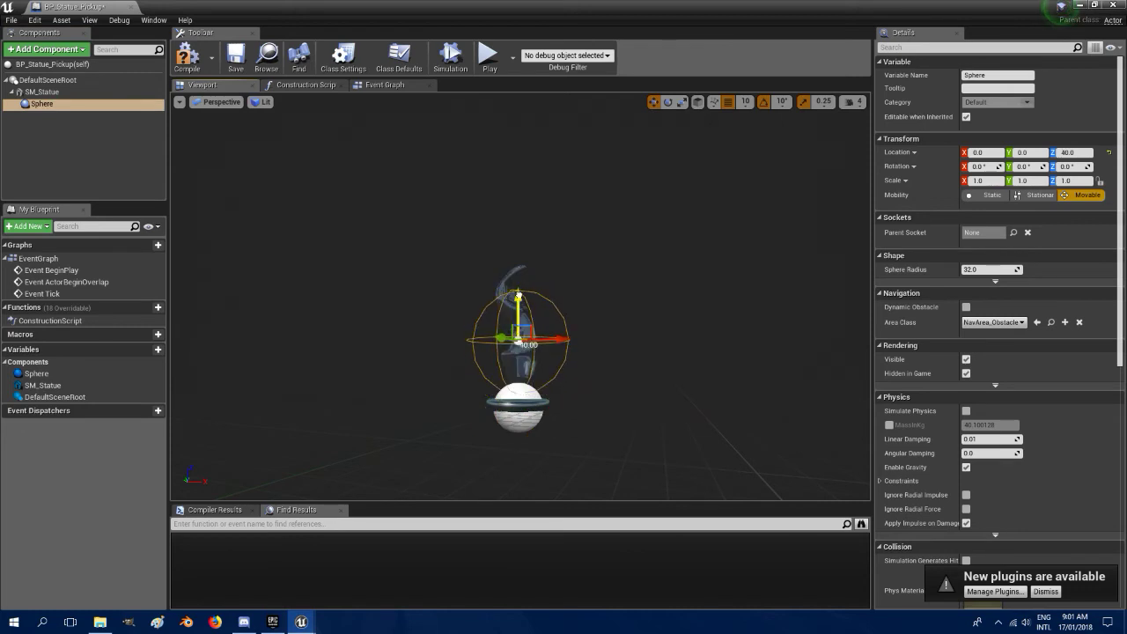
left_click(971, 270)
type("100")
key("Return")
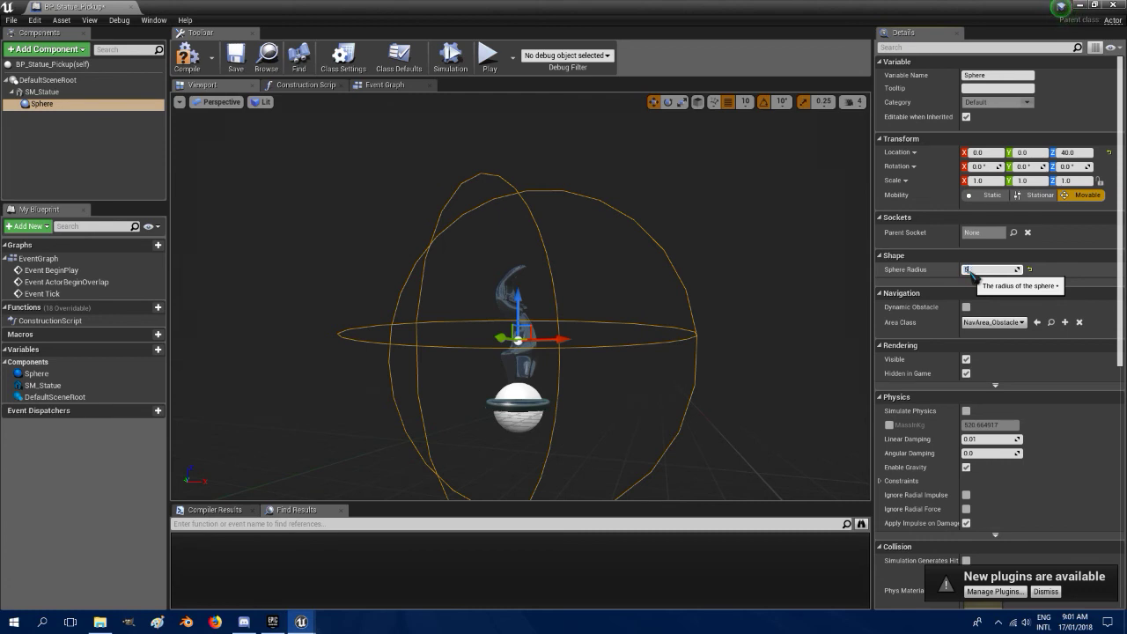
type("50")
key("Return")
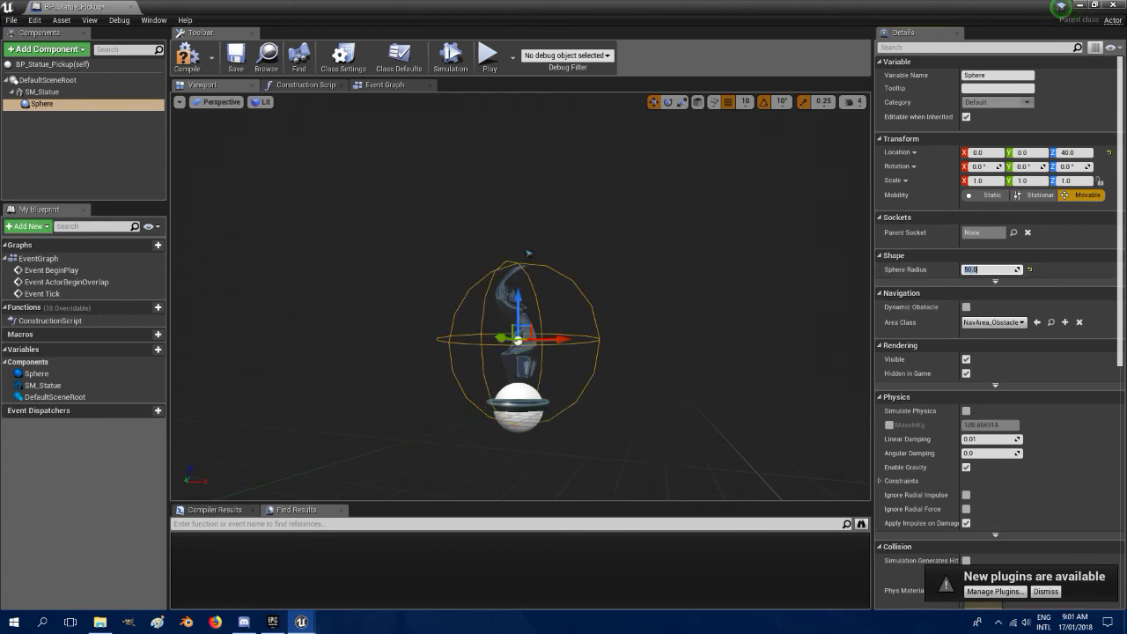
left_click(235, 60)
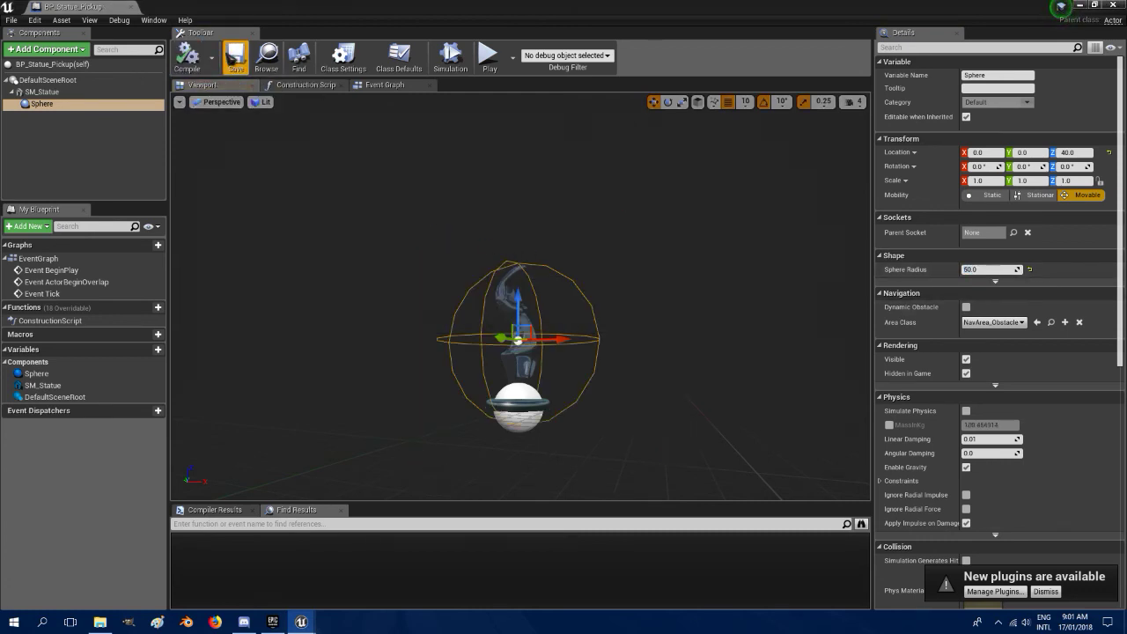
left_click(412, 86)
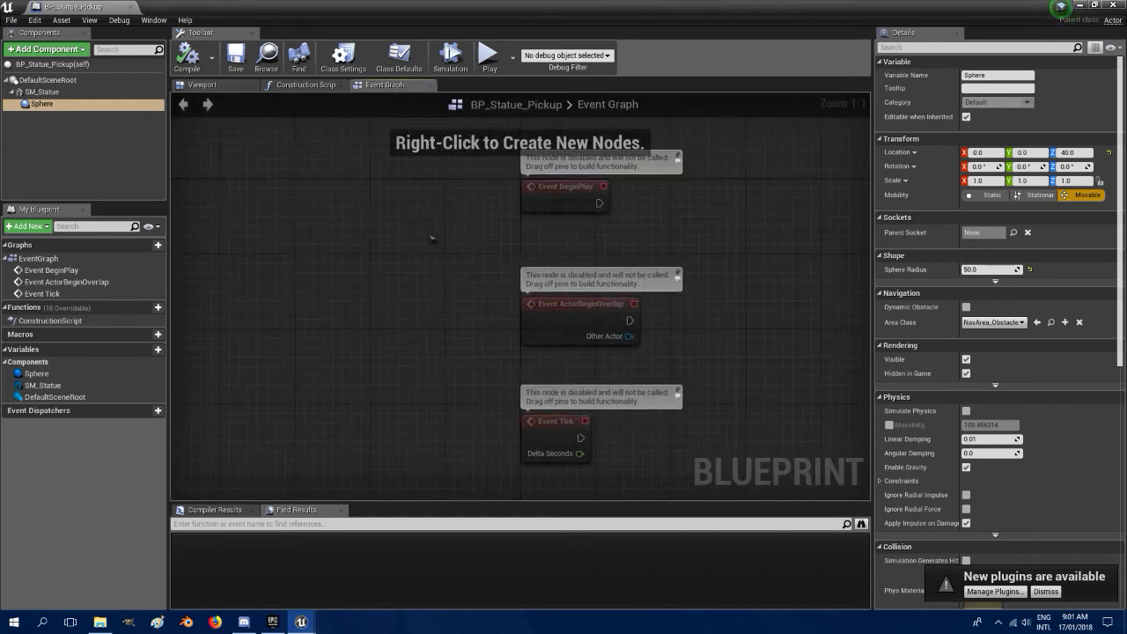
Delete the three default event nodes and add an On Component Begin Overlap (Sphere) event.
left_click_drag(607, 402, 470, 171)
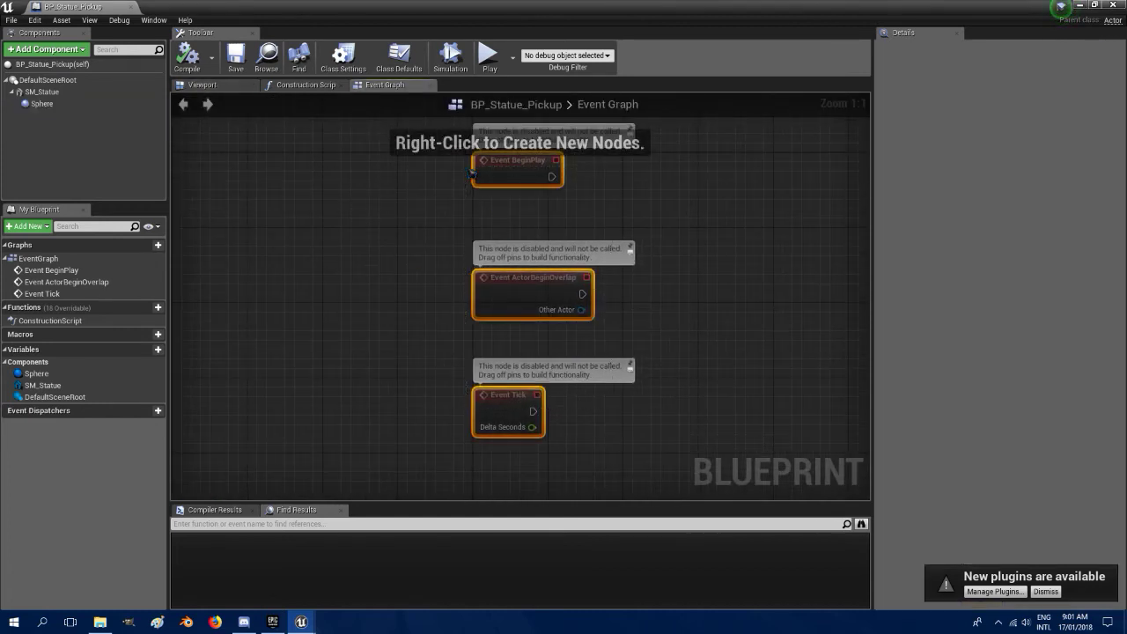
key("Delete")
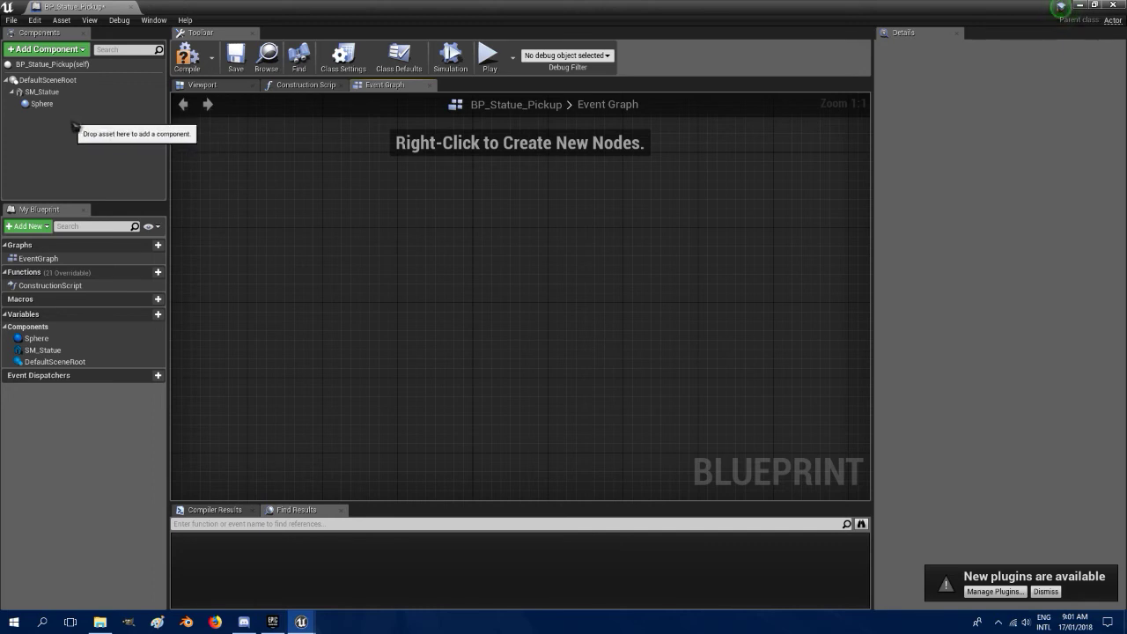
left_click(41, 104)
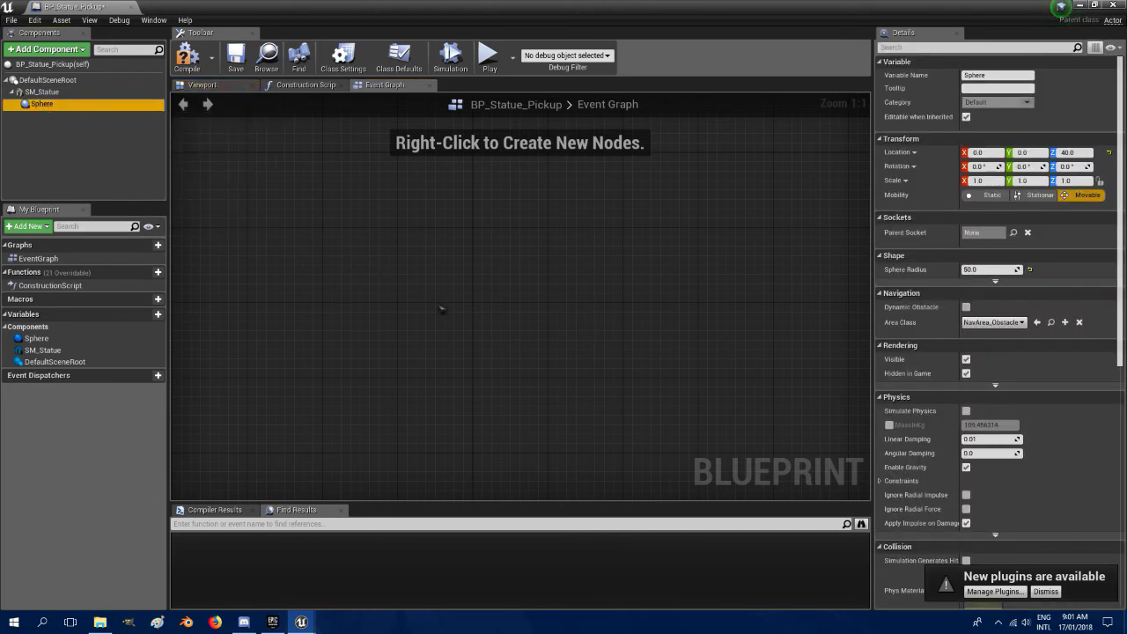
right_click(437, 307)
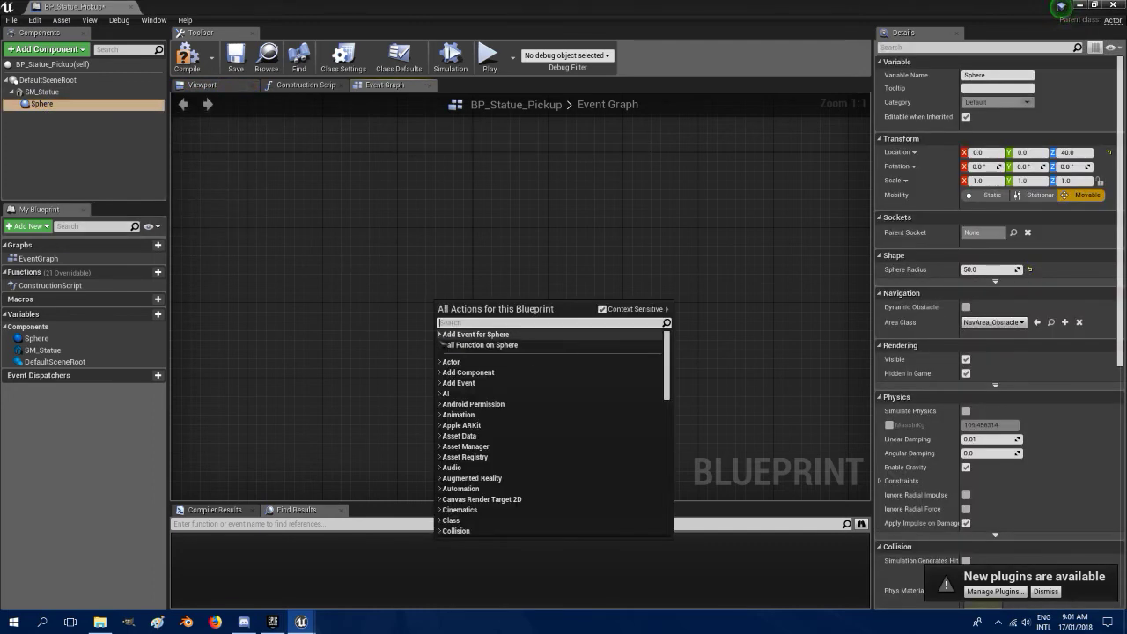
left_click(440, 336)
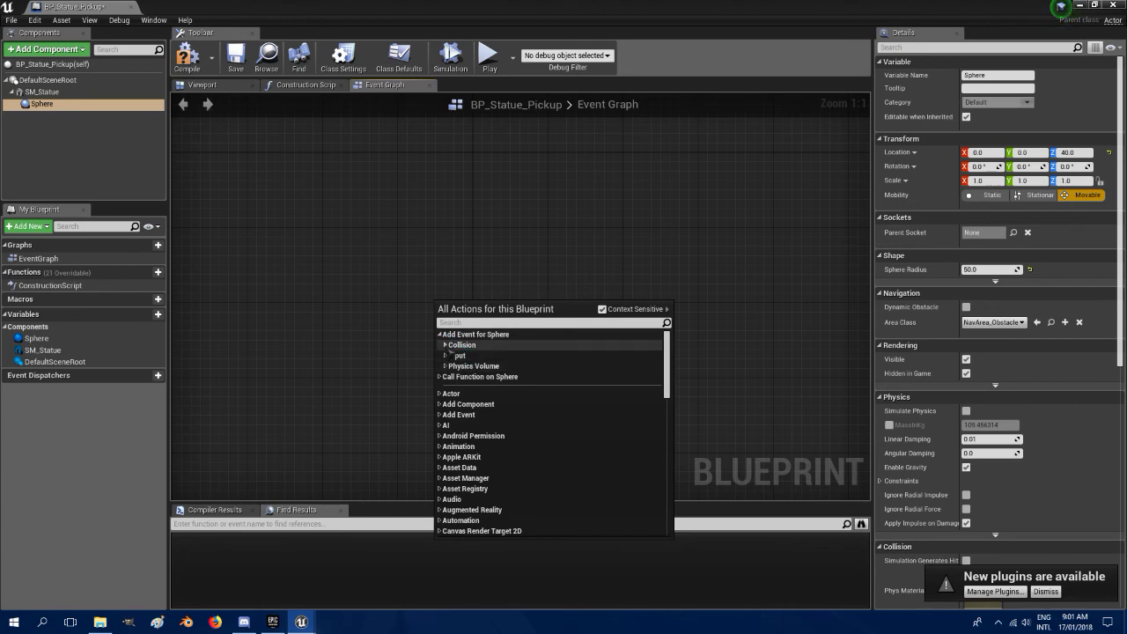
left_click(446, 345)
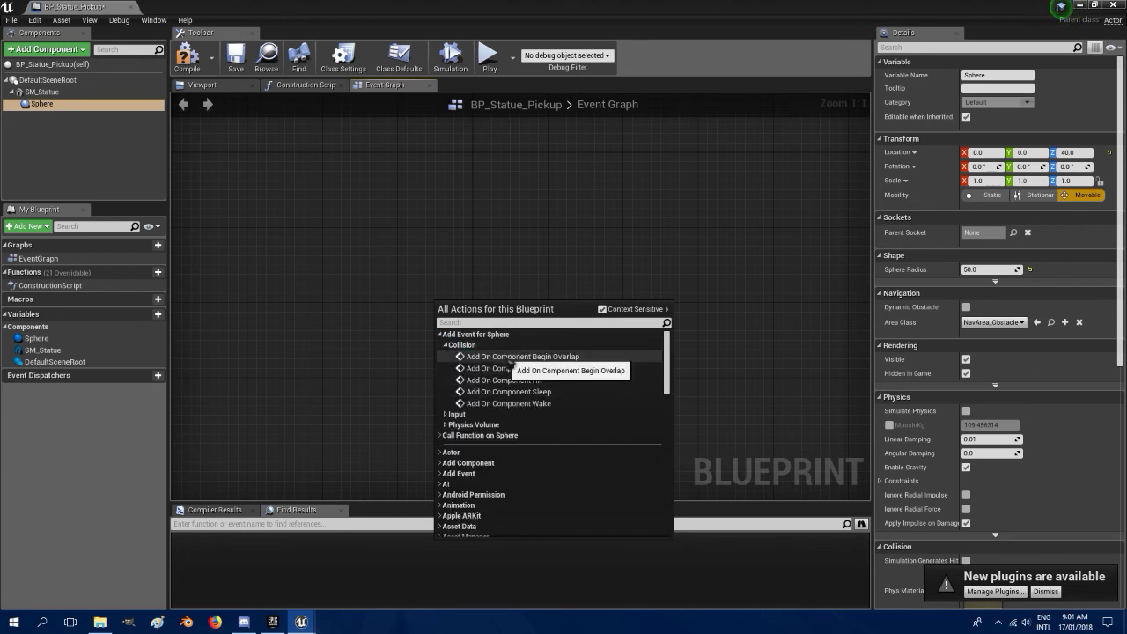
left_click(509, 357)
right_click_drag(692, 365, 520, 324)
scroll(474, 314, "down", 1)
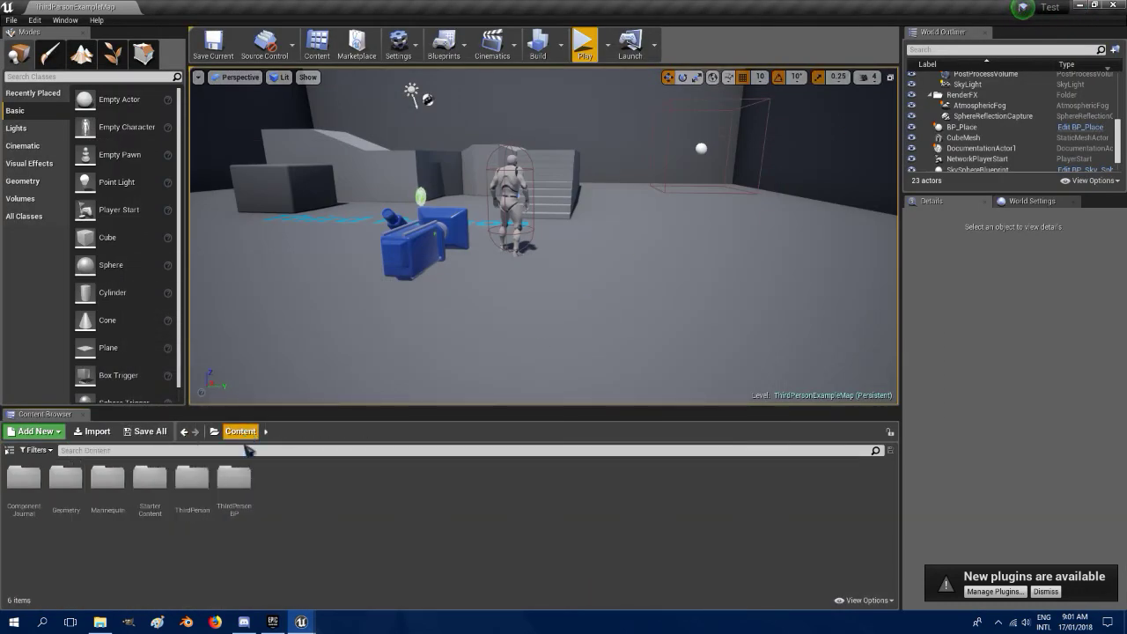
Open BP_BookPickup from ExamplePickup, box-select its overlap logic nodes, then return to BP_Statue_Pickup.
double_click(24, 480)
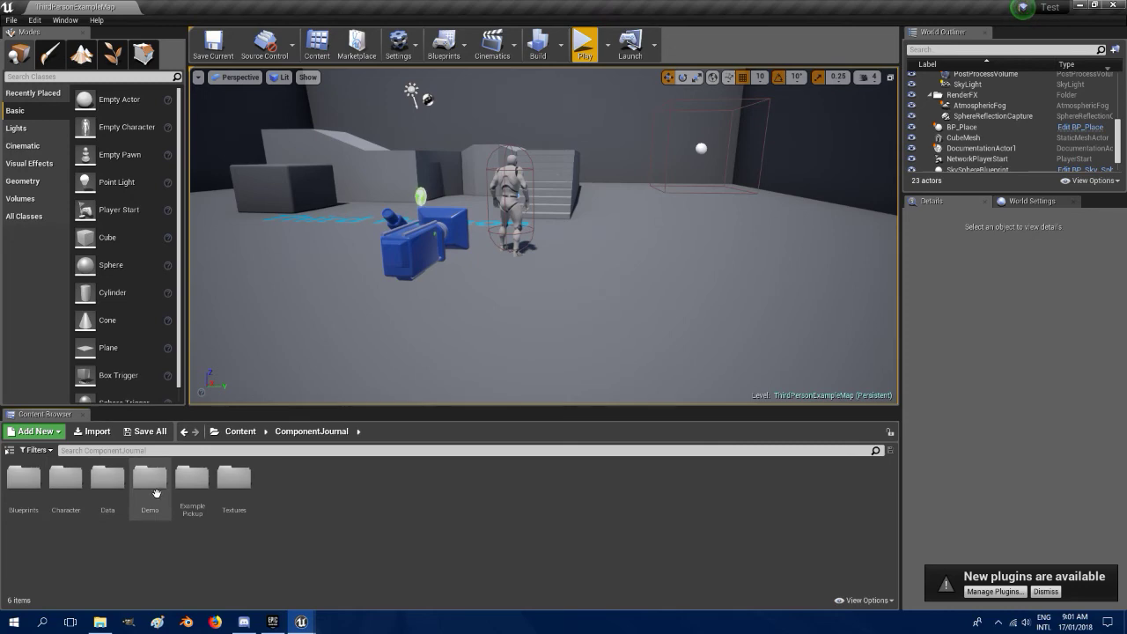
double_click(191, 480)
left_click(118, 488)
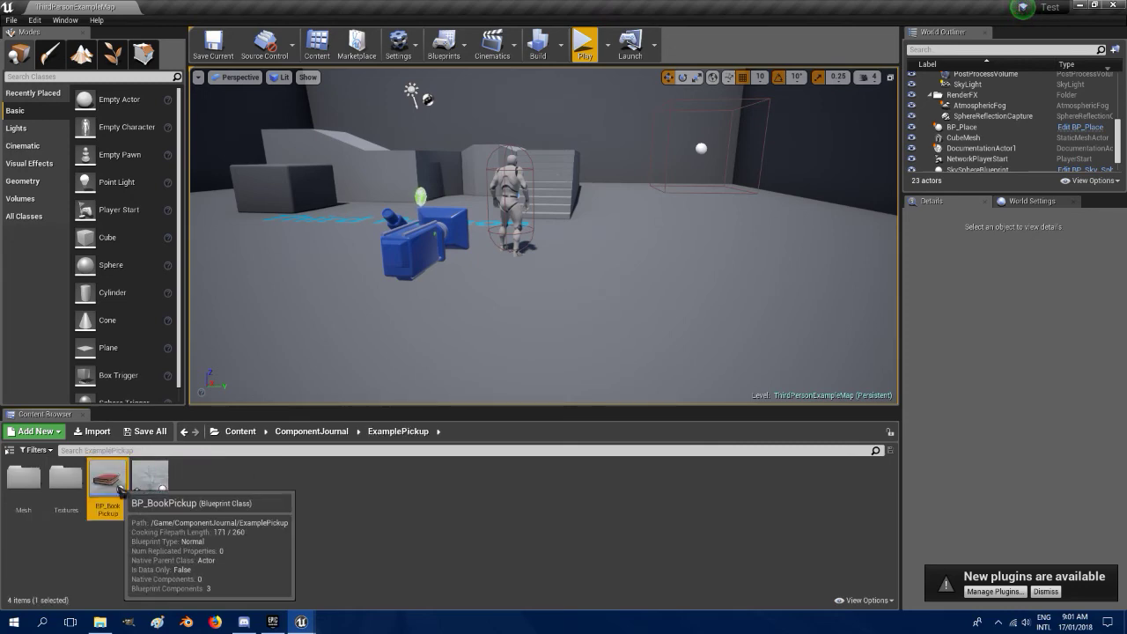
double_click(107, 486)
scroll(459, 397, "down", 6)
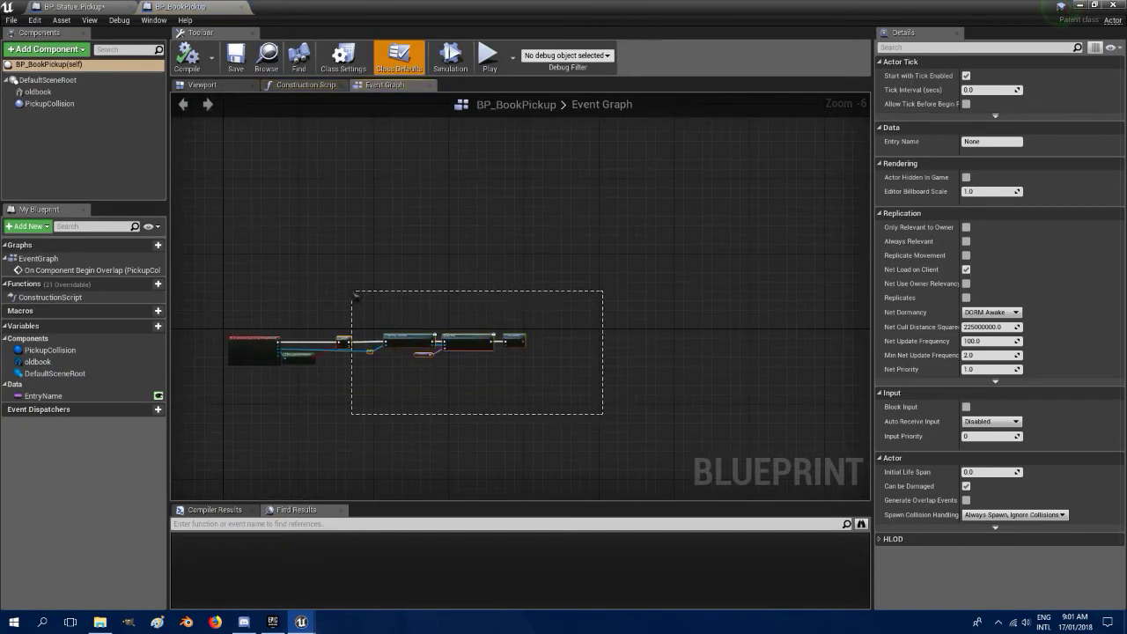
left_click_drag(315, 275, 308, 300)
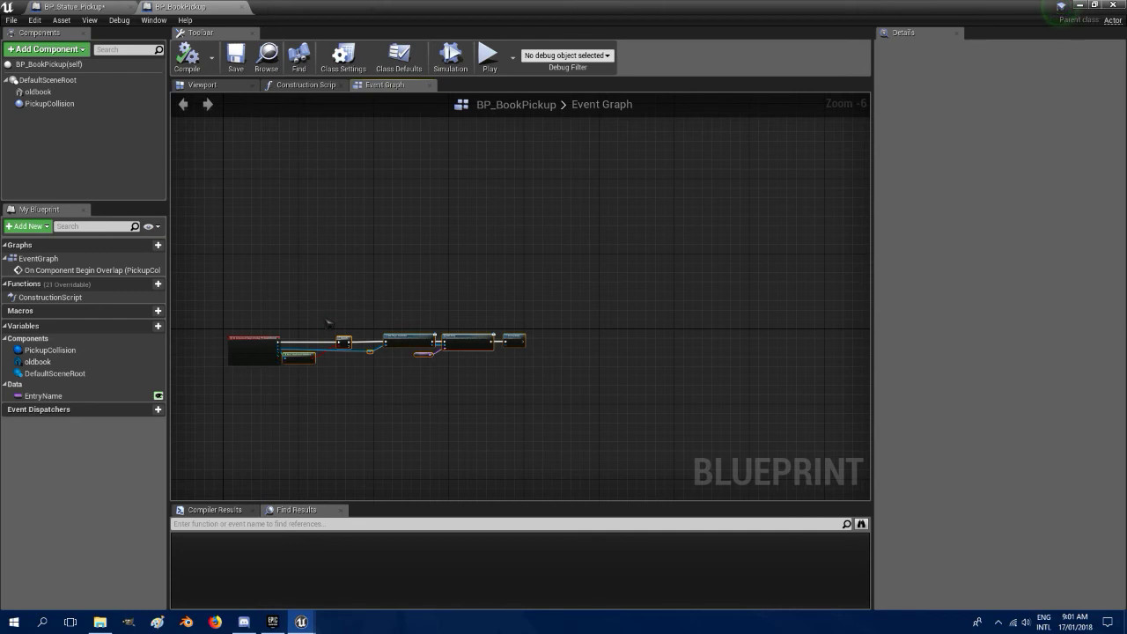
left_click(75, 6)
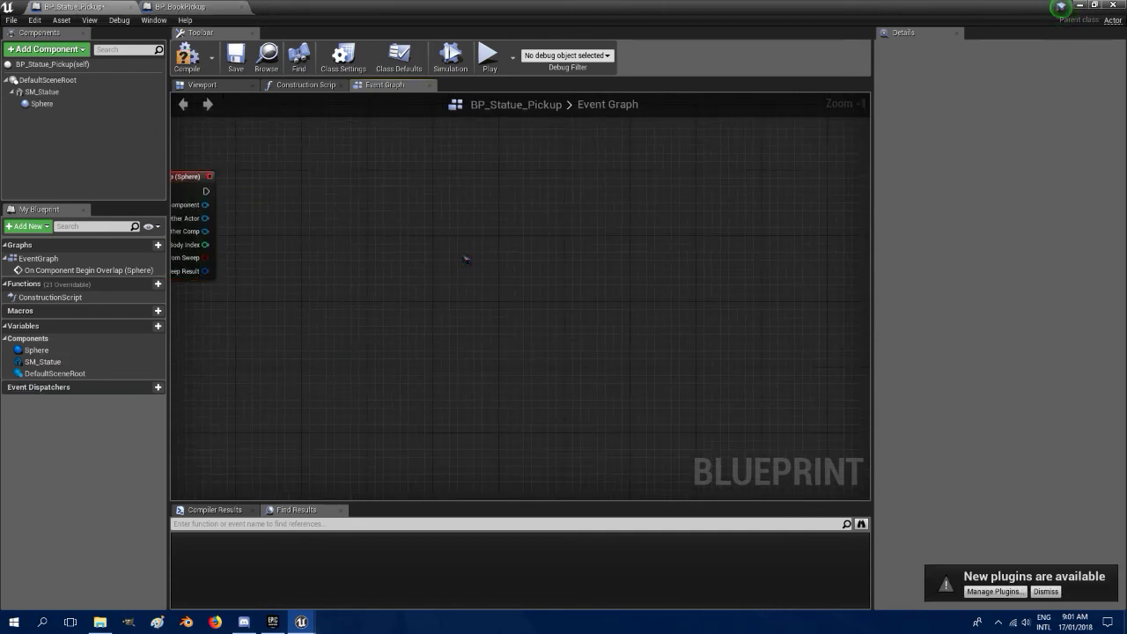
Paste the copied journal-entry nodes and position them beside the Sphere's begin-overlap event.
key("ctrl+v")
right_click_drag(310, 231, 407, 238)
left_click_drag(407, 238, 548, 191)
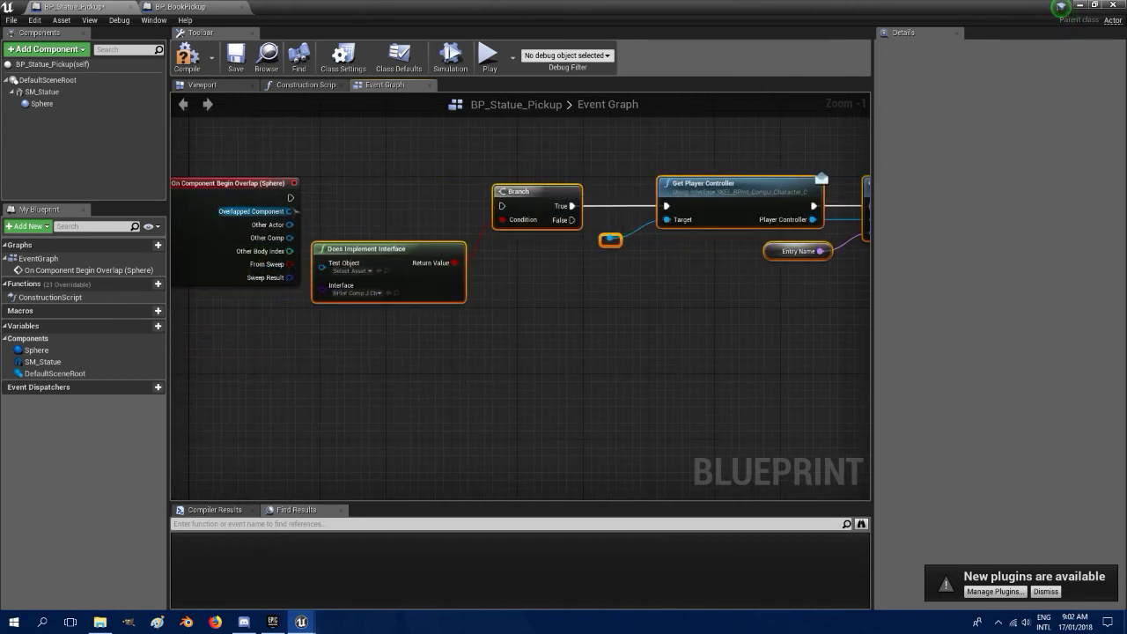
Wire the overlap event into the Branch and Other Actor into the reroute, through Add Entry and DestroyActor.
left_click_drag(290, 198, 536, 185)
left_click_drag(290, 224, 332, 258)
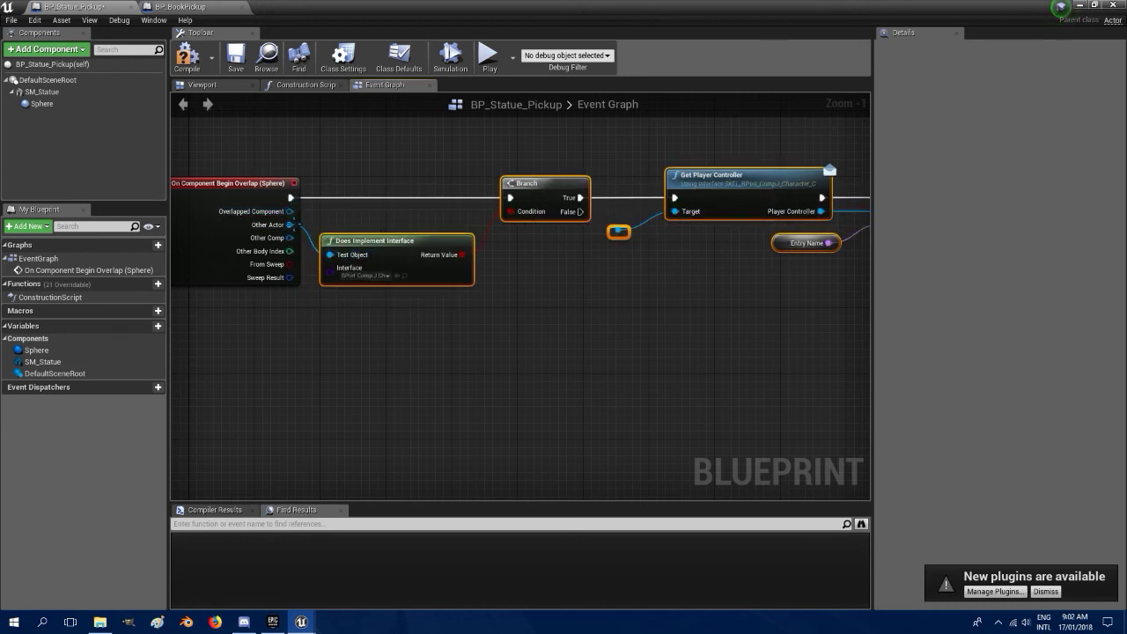
left_click_drag(290, 225, 622, 234)
right_click_drag(569, 312, 620, 311)
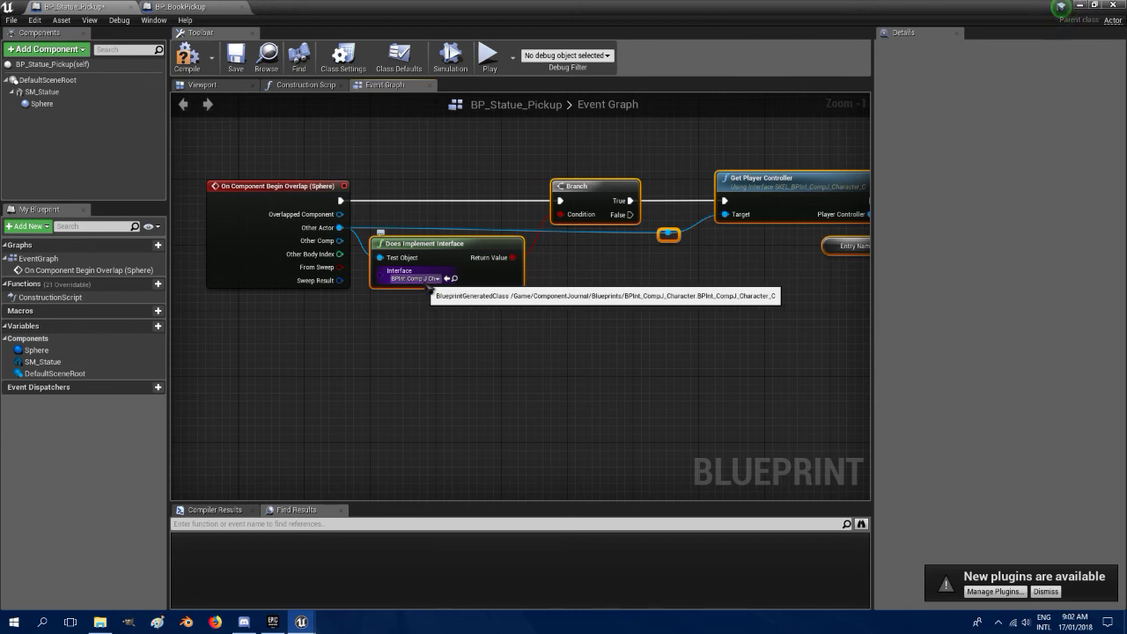
right_click_drag(625, 295, 428, 277)
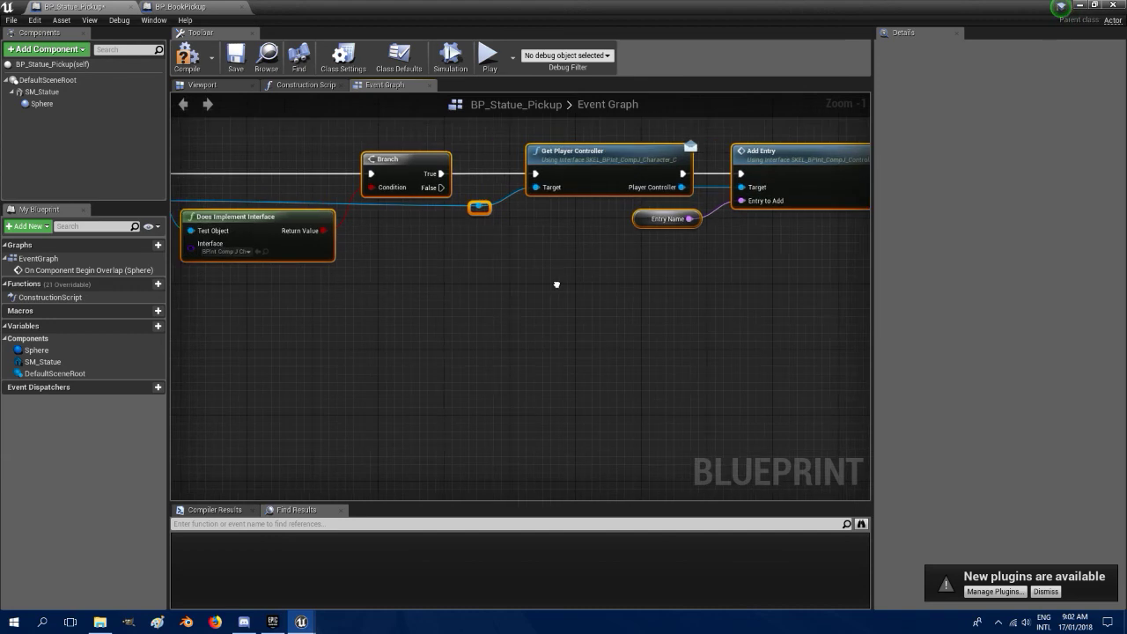
right_click_drag(546, 316, 388, 322)
right_click_drag(491, 249, 407, 258)
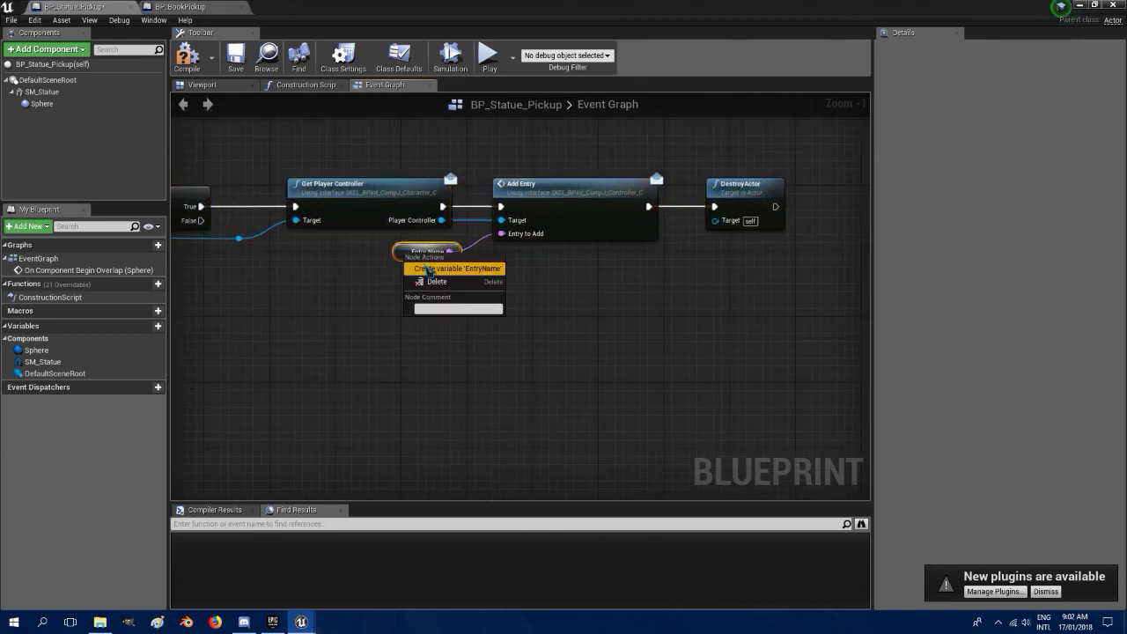
Create the EntryName variable from the Entry Name pin, tick Instance Editable, and compile BP_Statue_Pickup.
left_click(429, 268)
right_click_drag(349, 333, 412, 313)
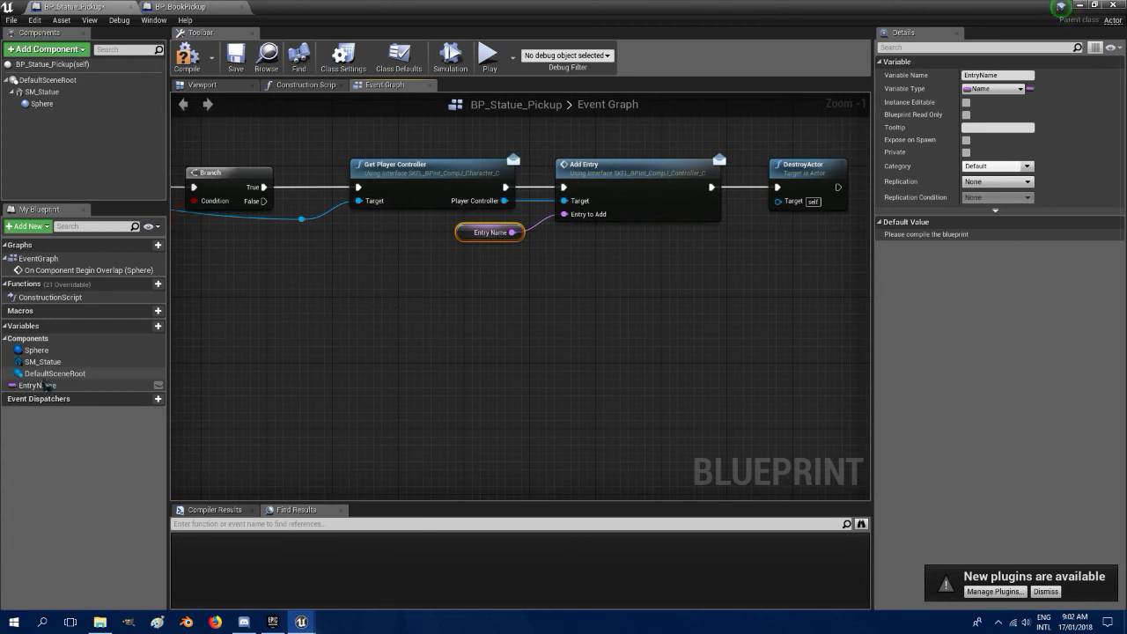
left_click(44, 386)
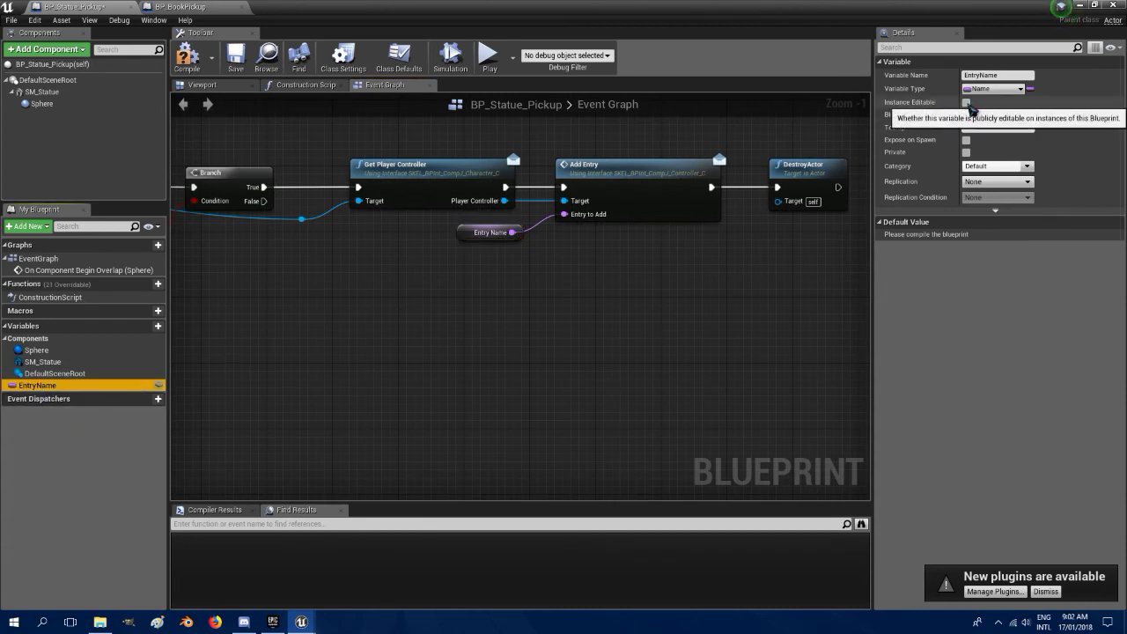
left_click(967, 102)
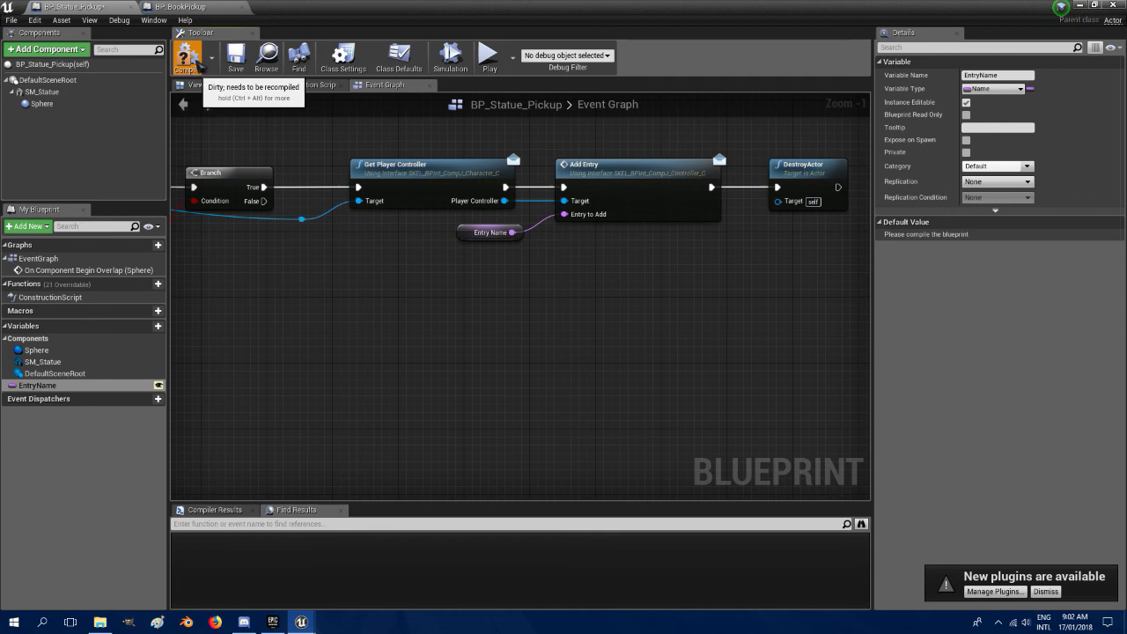
left_click(188, 55)
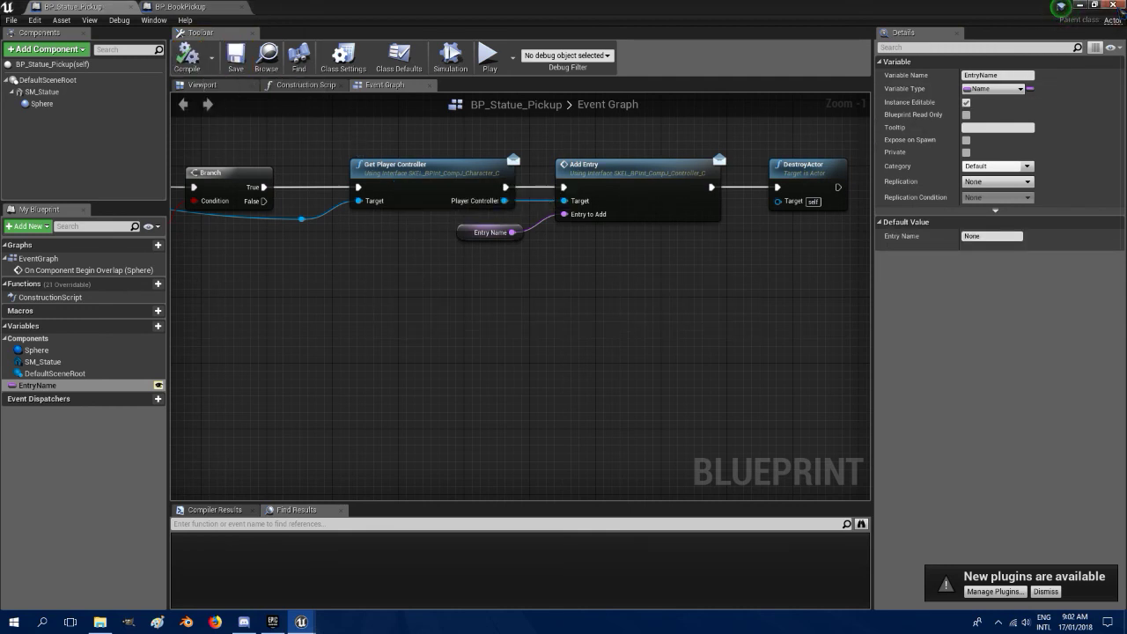
left_click(1076, 5)
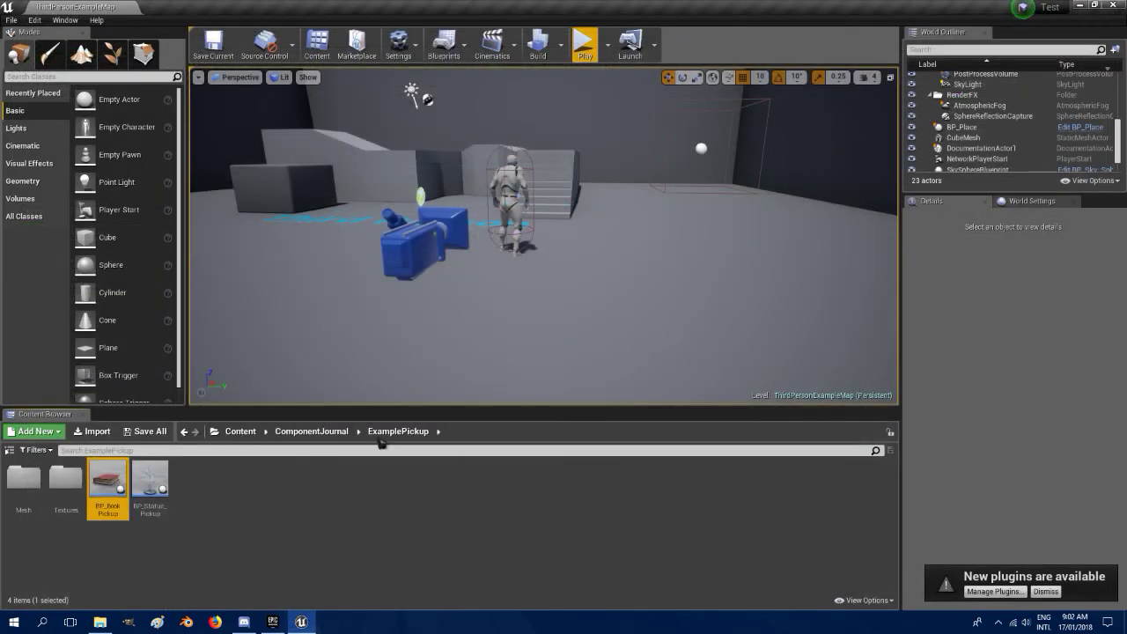
Drop a BP_Statue_Pickup into the level at -720, -150, 130, fill its Entry Name, and save the map.
left_click_drag(151, 480, 266, 238)
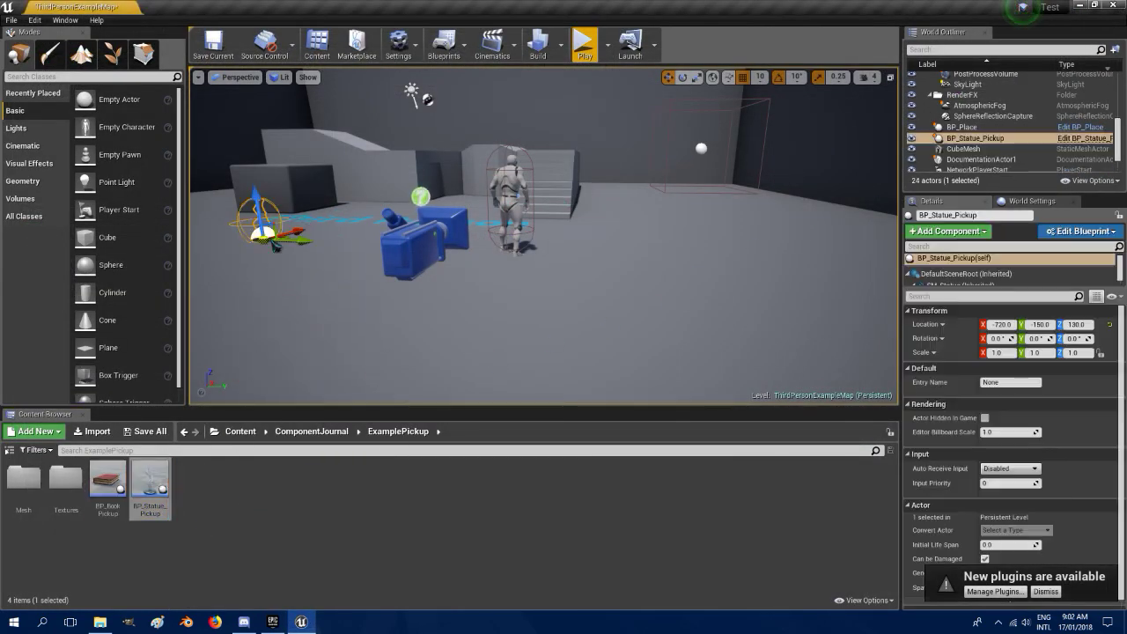
left_click(996, 384)
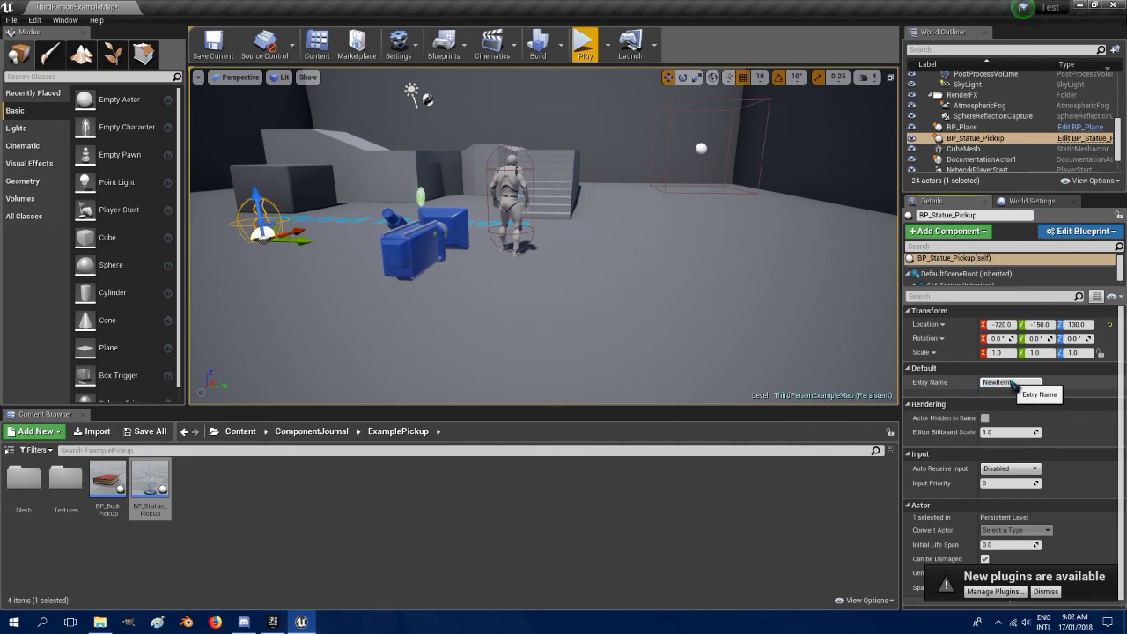
left_click(738, 365)
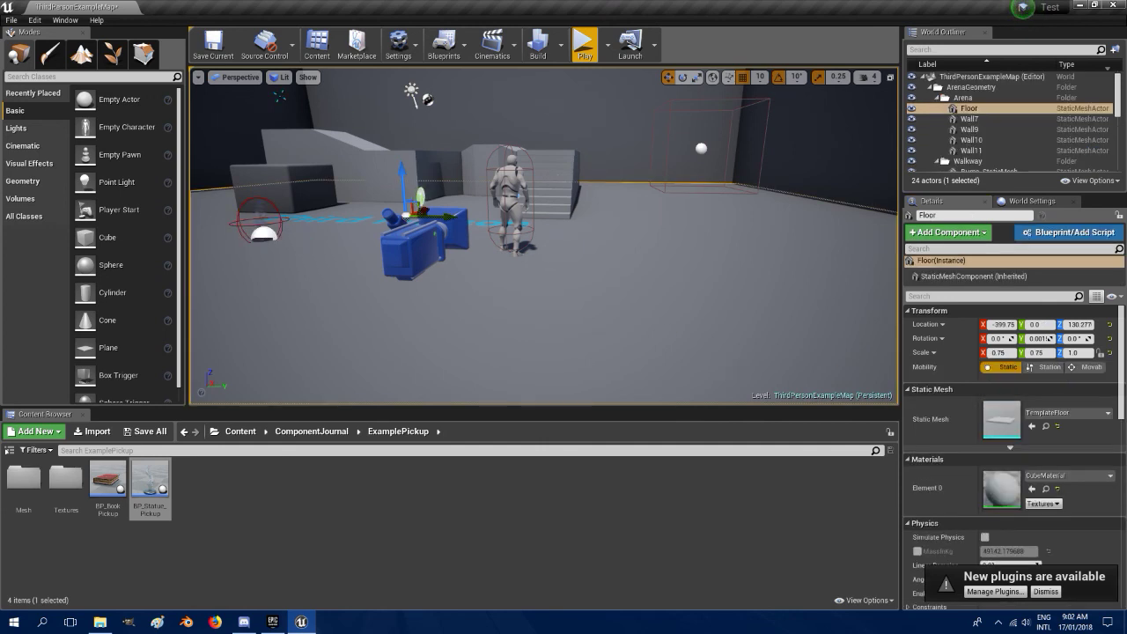
left_click(214, 44)
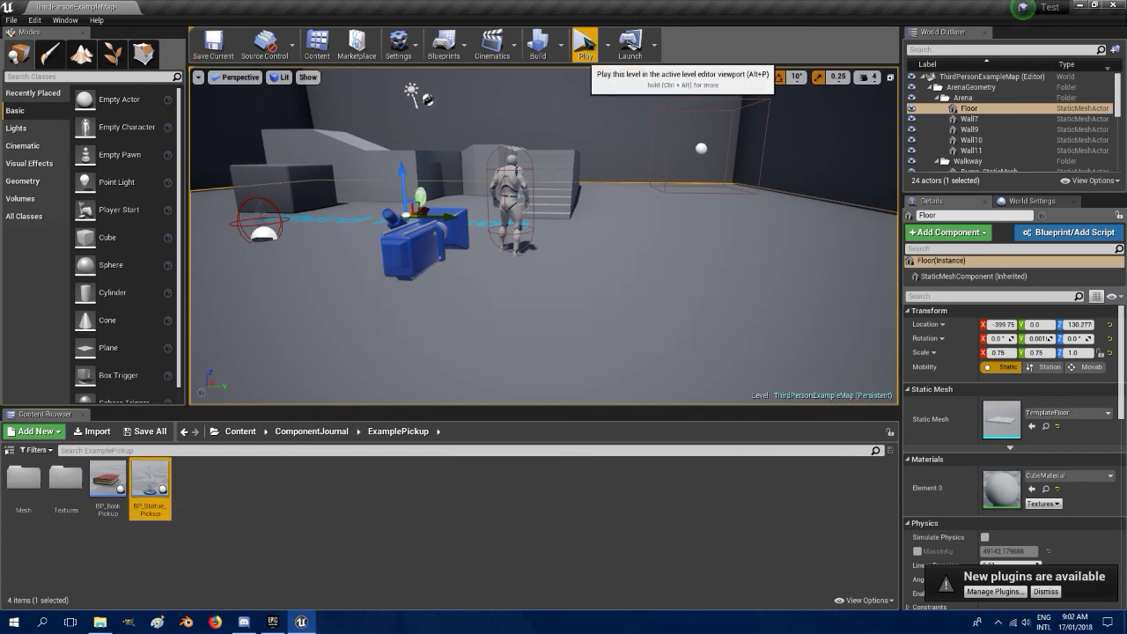
Start Play-in-Editor and run the character through the statue pickup to collect it.
left_click(584, 44)
key("w")
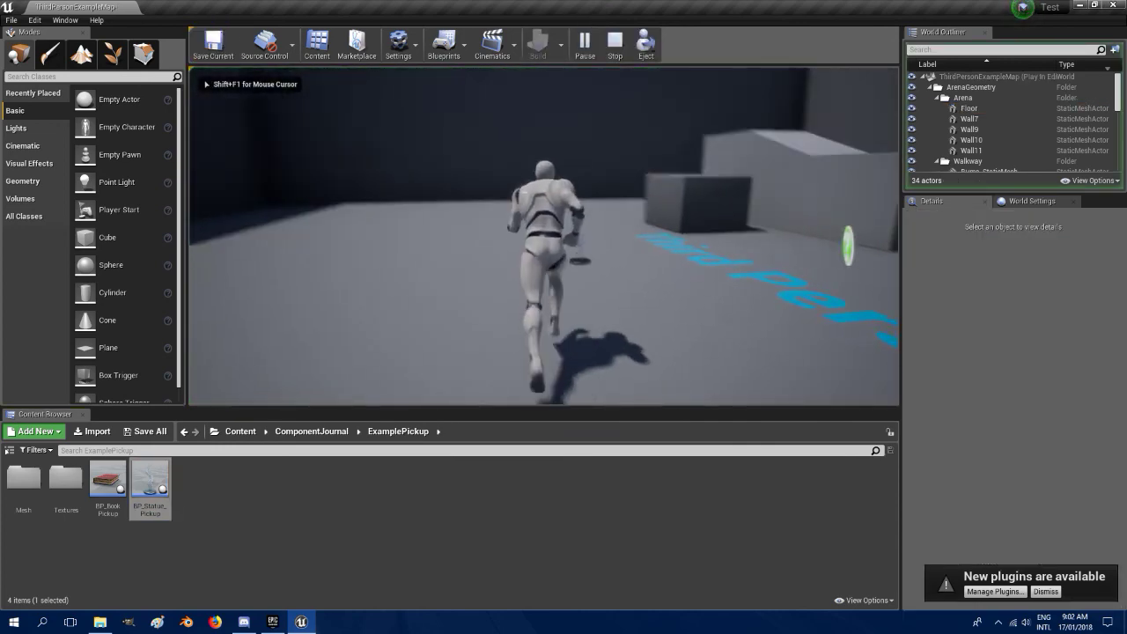
key("s")
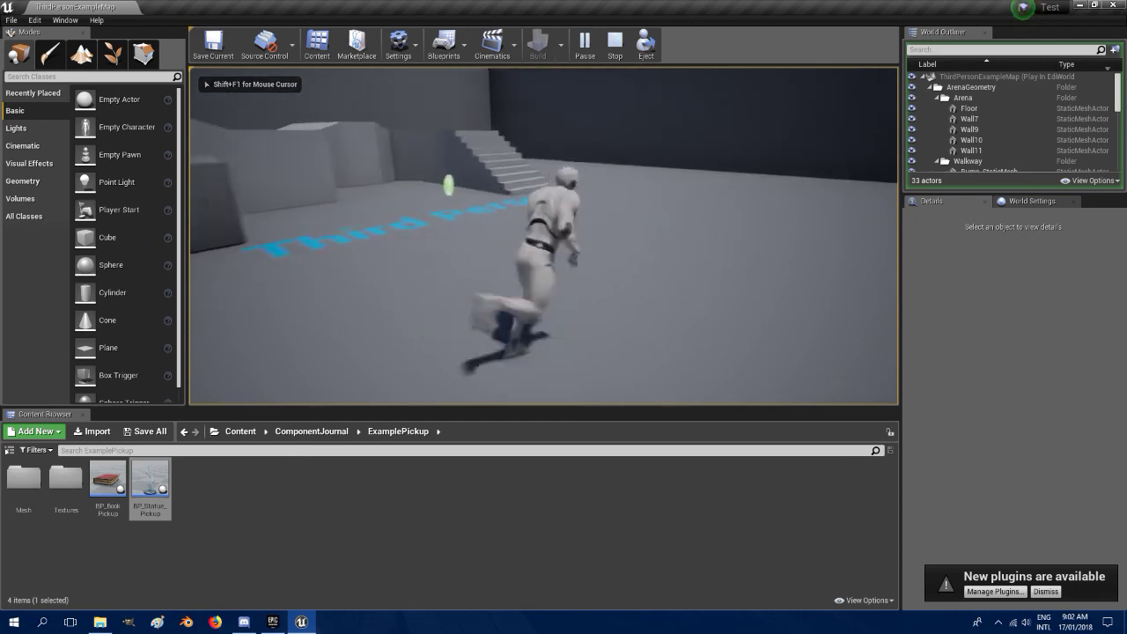
Confirm the journal's Items category lists UE4 LOGO, then close it and resume running.
key("j")
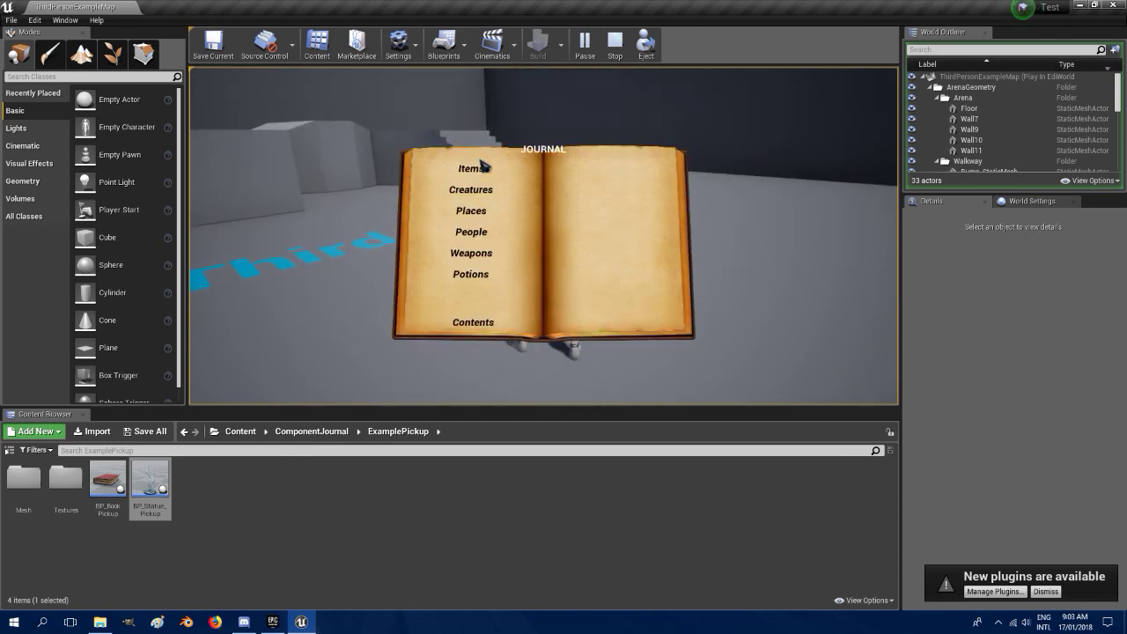
left_click(473, 168)
left_click(483, 167)
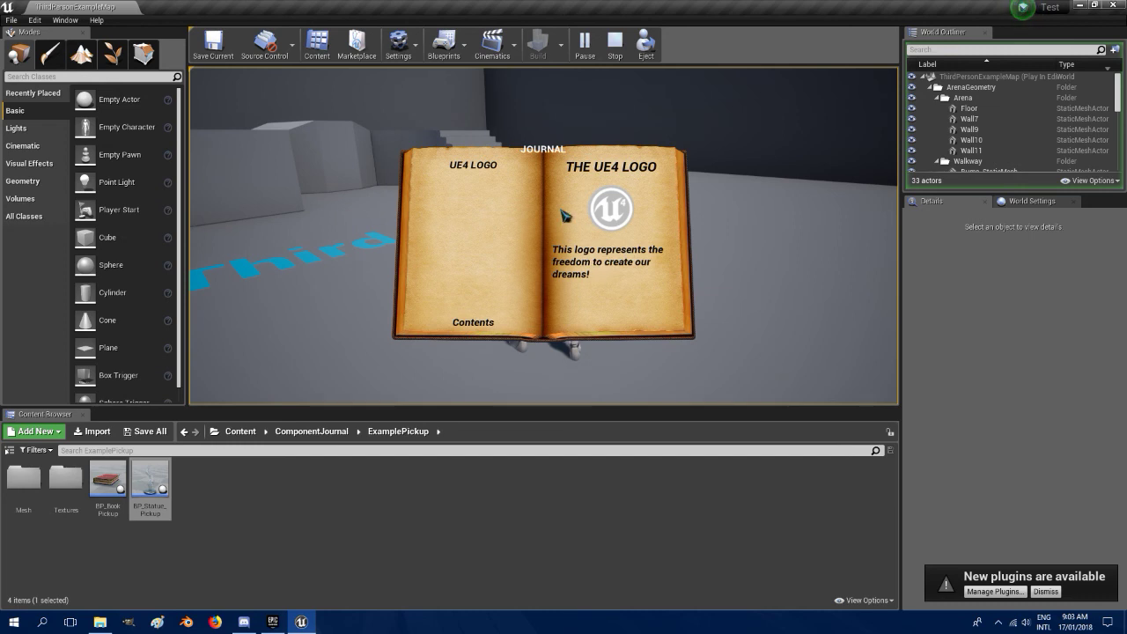
left_click(480, 323)
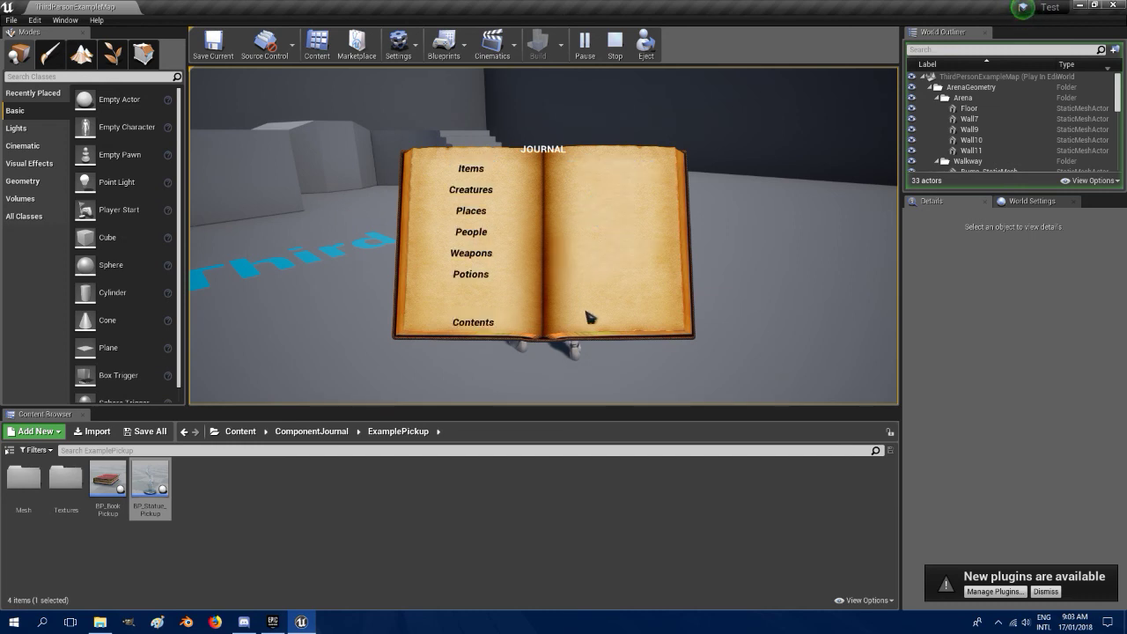
key("j")
key("w")
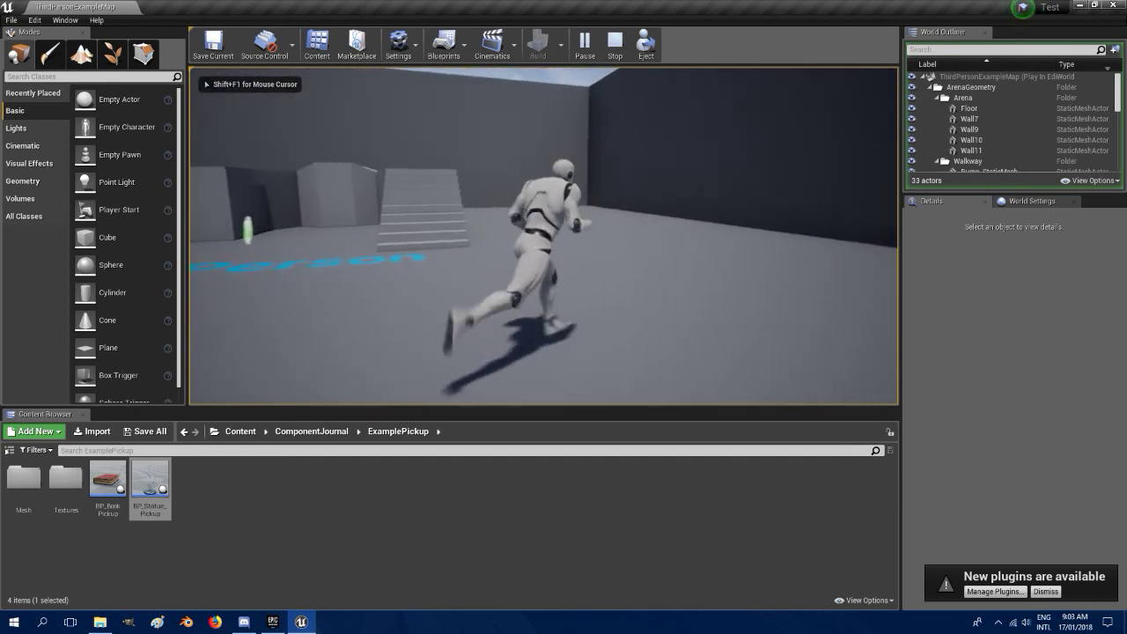
key("w")
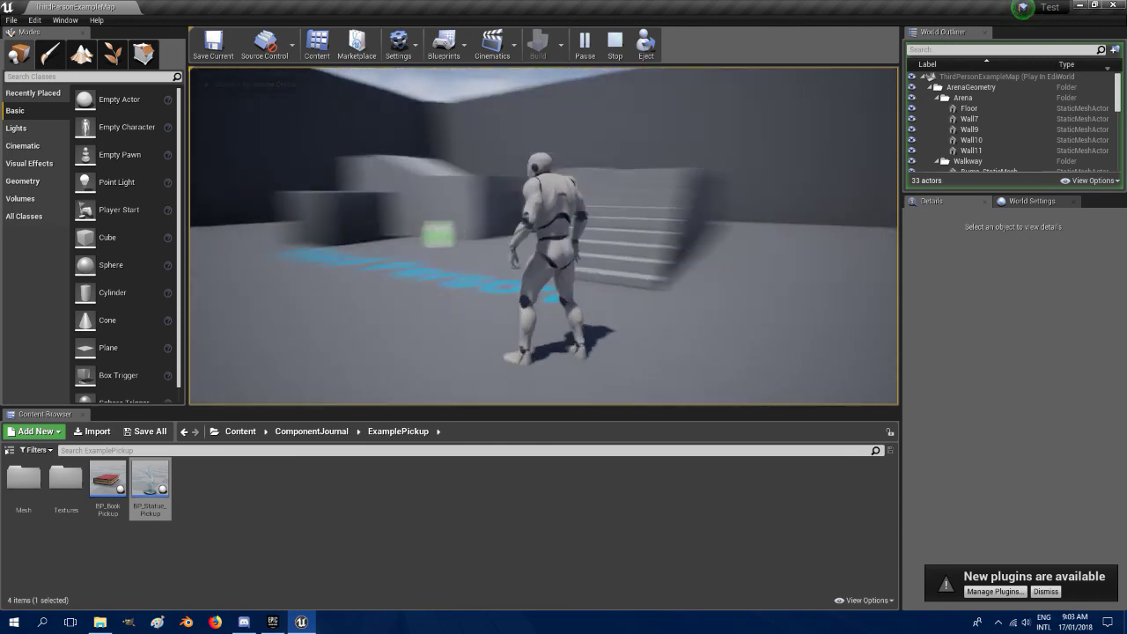